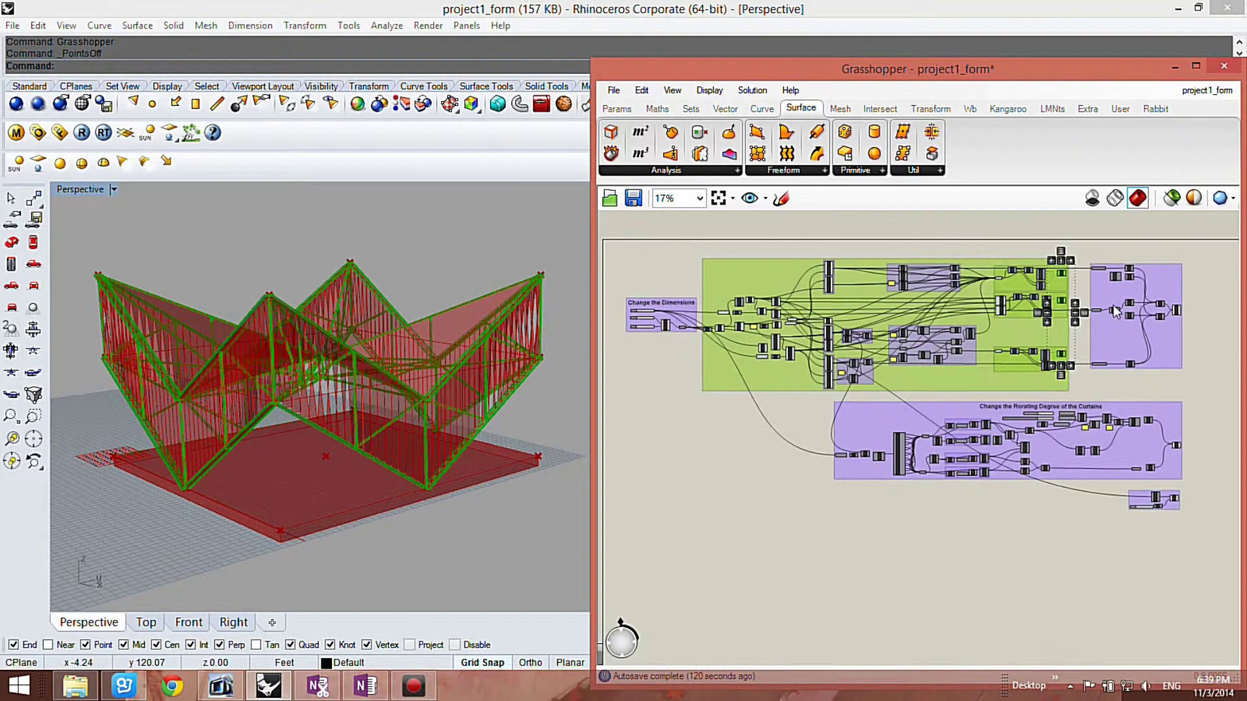
Highlight the output components of the roof, curtain and base groups in turn to identify their geometry in the model.
{"action": "left_click", "coordinate": [1177, 311]}
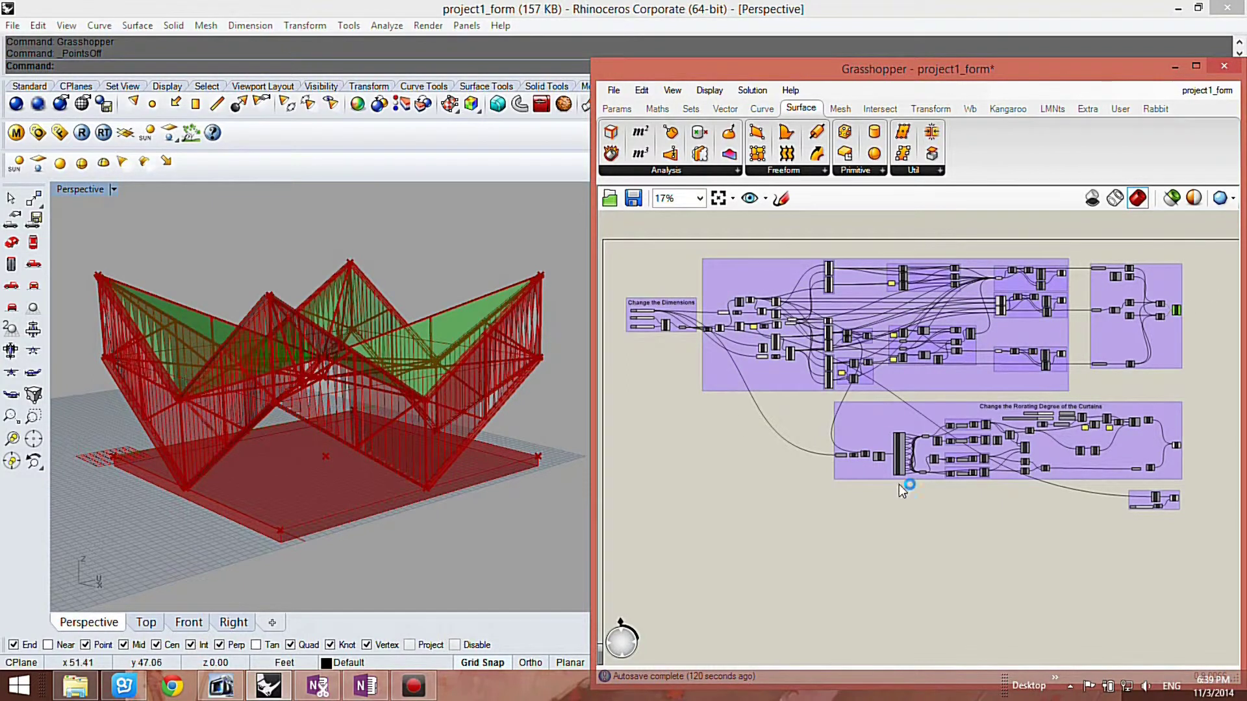
{"action": "left_click", "coordinate": [1086, 502]}
{"action": "left_click", "coordinate": [1177, 445]}
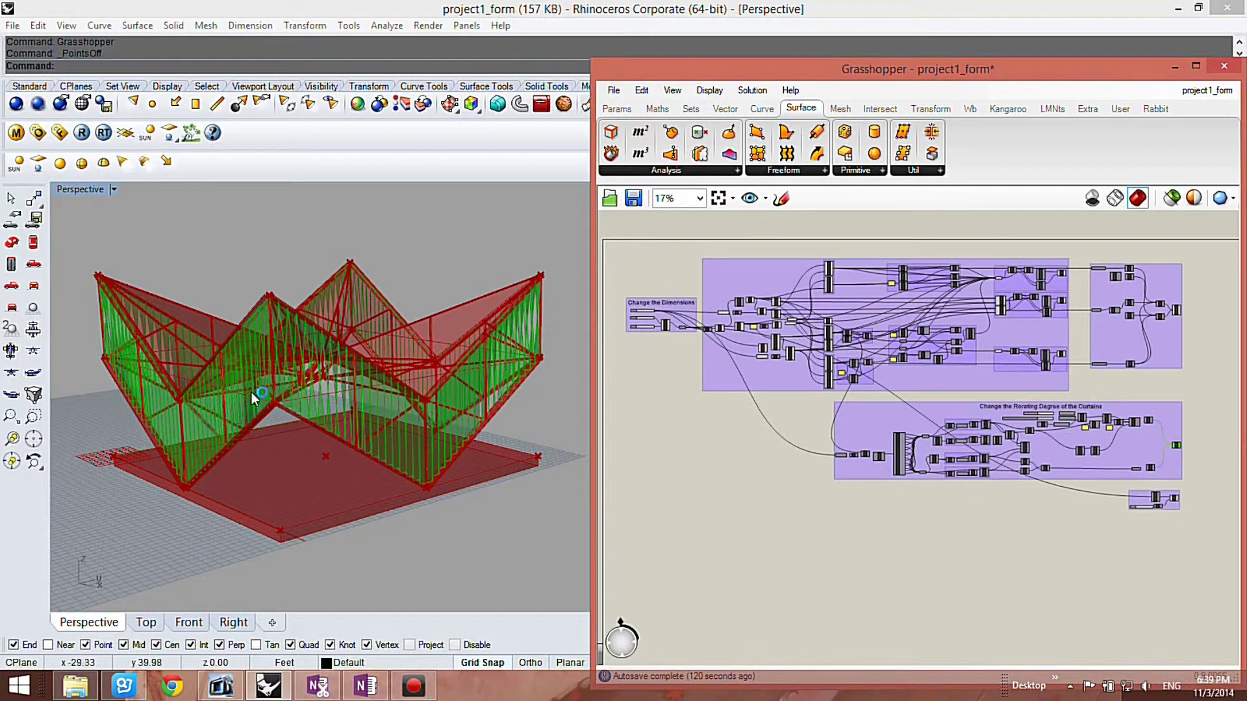
{"action": "left_click", "coordinate": [1173, 499]}
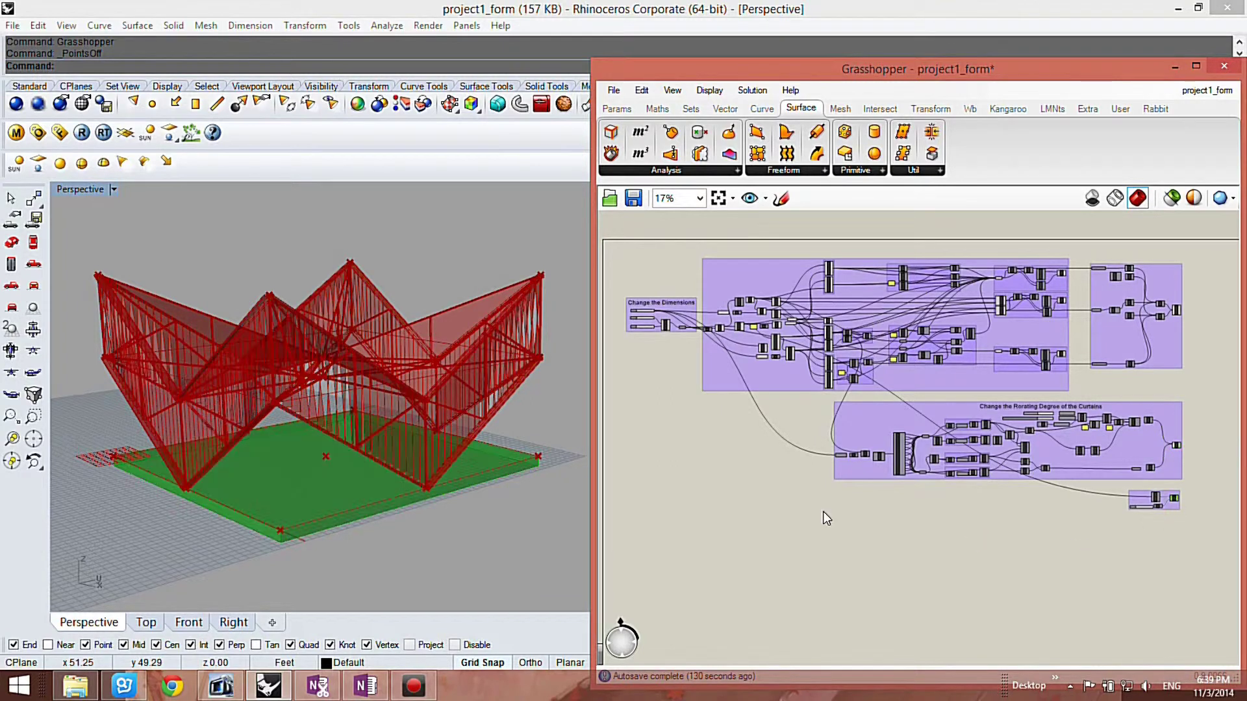
{"action": "left_click", "coordinate": [729, 511]}
Examine the Factor, Length and Width sliders and the Rectangle component in the Change the Dimensions group.
{"action": "scroll", "coordinate": [733, 506], "scroll_direction": "down", "scroll_amount": 1}
{"action": "scroll", "coordinate": [721, 334], "scroll_direction": "up", "scroll_amount": 5}
{"action": "scroll", "coordinate": [811, 418], "scroll_direction": "up", "scroll_amount": 2}
{"action": "left_click", "coordinate": [781, 426]}
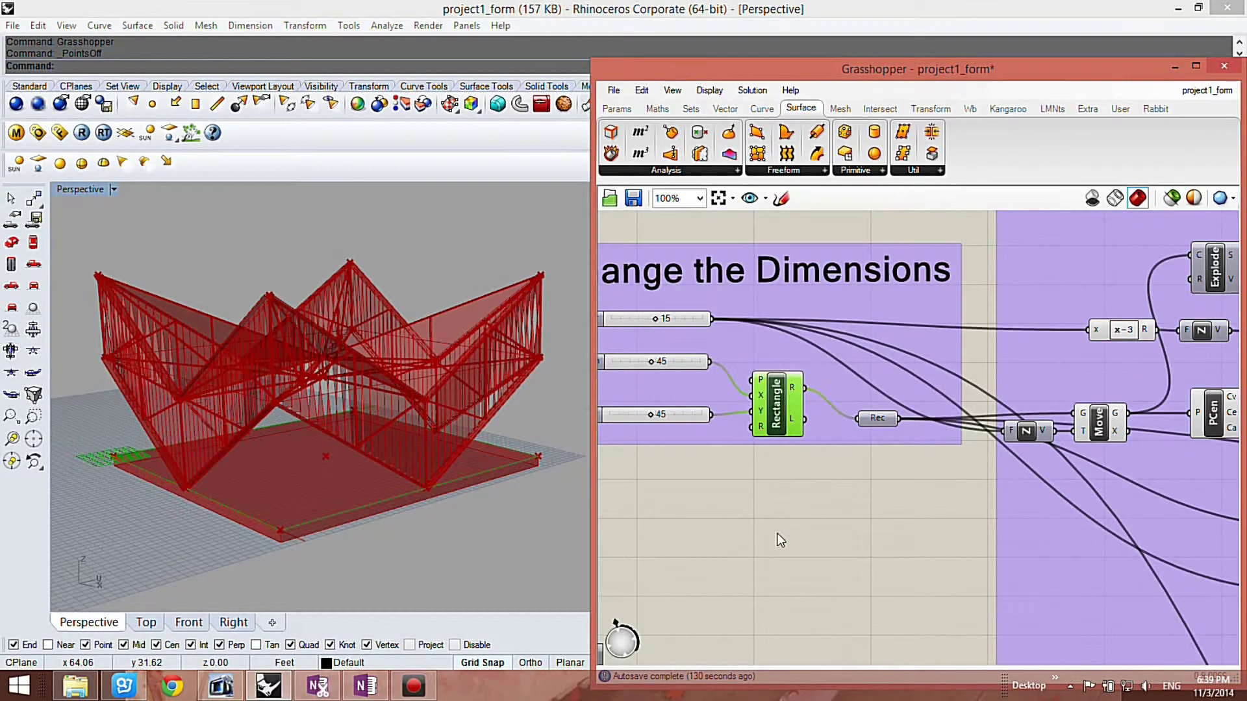
{"action": "left_click", "coordinate": [869, 487]}
{"action": "scroll", "coordinate": [869, 487], "scroll_direction": "down", "scroll_amount": 3}
{"action": "scroll", "coordinate": [728, 440], "scroll_direction": "up", "scroll_amount": 2}
{"action": "scroll", "coordinate": [773, 419], "scroll_direction": "up", "scroll_amount": 2}
{"action": "mouse_move", "coordinate": [778, 411]}
{"action": "left_mouse_down"}
{"action": "mouse_move", "coordinate": [808, 412]}
{"action": "mouse_move", "coordinate": [777, 412]}
{"action": "left_mouse_up"}
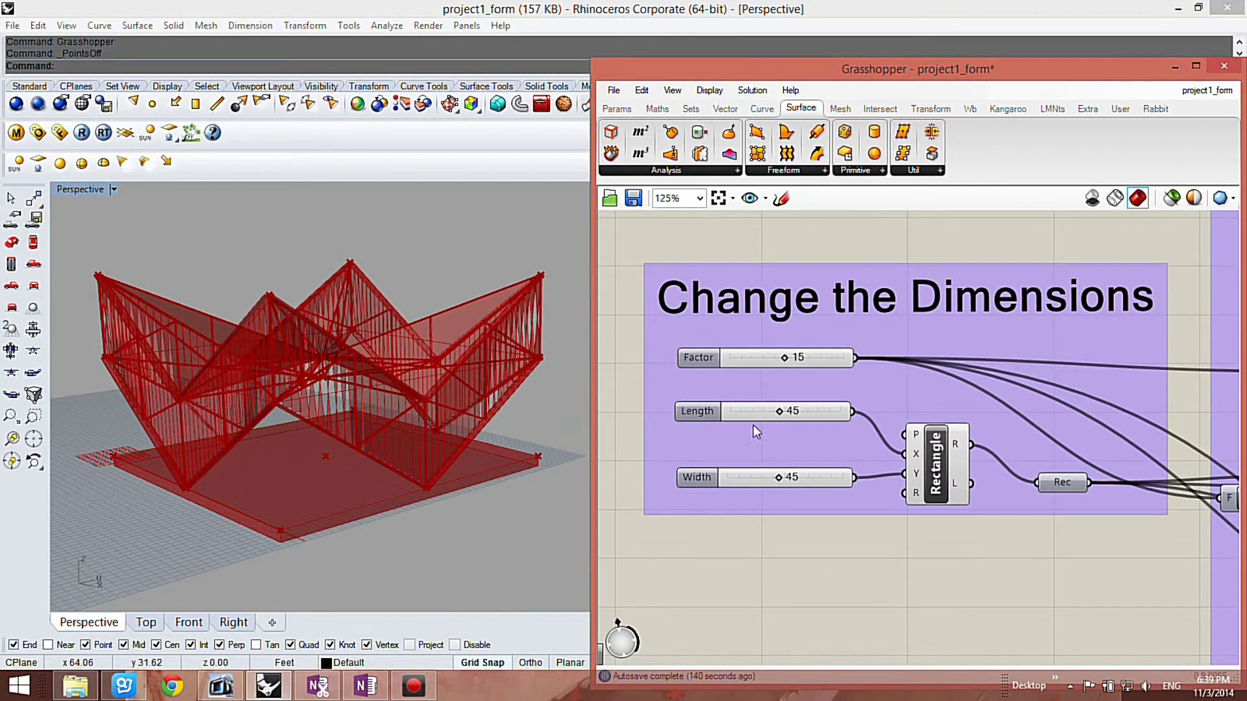
Turn off the preview of the roof, curtain and base output components, leaving the structural frames displayed.
{"action": "scroll", "coordinate": [675, 315], "scroll_direction": "down", "scroll_amount": 10}
{"action": "scroll", "coordinate": [1058, 304], "scroll_direction": "up", "scroll_amount": 2}
{"action": "left_click_drag", "start_coordinate": [1058, 304], "coordinate": [1011, 466]}
{"action": "middle_click", "coordinate": [1008, 326]}
{"action": "left_click", "coordinate": [1057, 278]}
{"action": "left_click", "coordinate": [1087, 445]}
{"action": "scroll", "coordinate": [1086, 445], "scroll_direction": "down", "scroll_amount": 2}
{"action": "scroll", "coordinate": [940, 339], "scroll_direction": "up", "scroll_amount": 2}
{"action": "scroll", "coordinate": [944, 342], "scroll_direction": "up", "scroll_amount": 3}
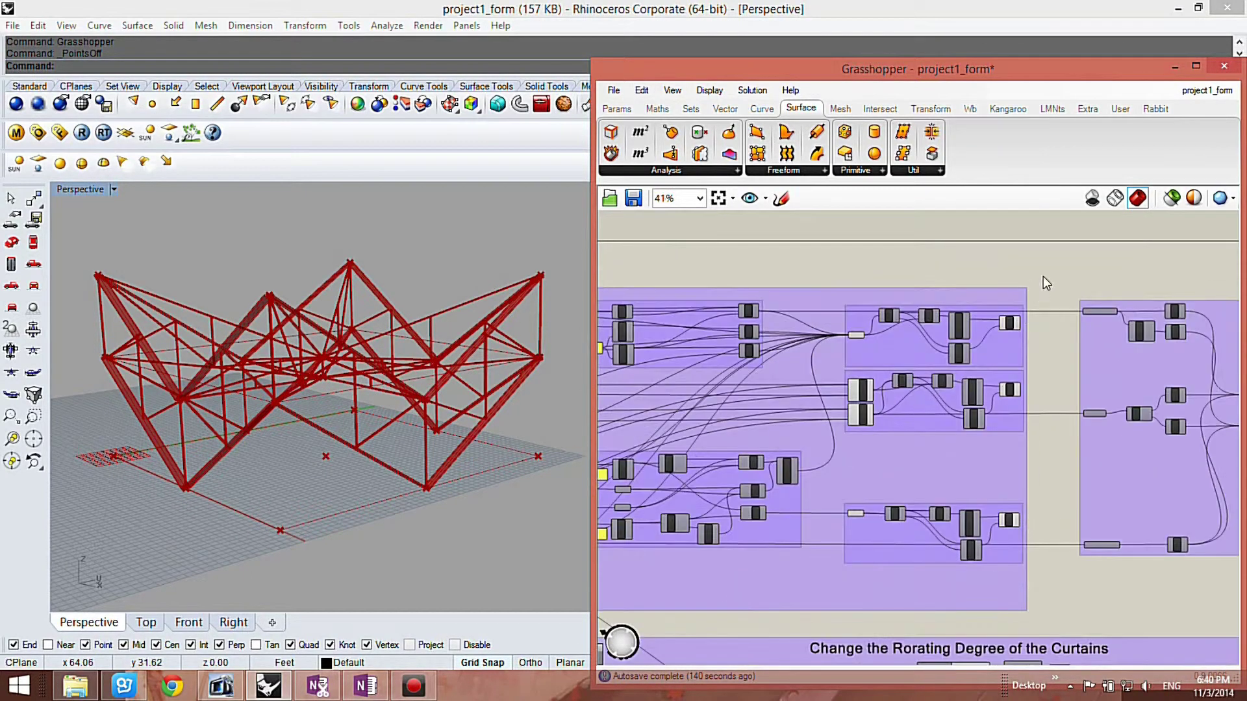
Turn off the preview of the three Extr components that build the structural frames.
{"action": "left_click_drag", "start_coordinate": [1038, 274], "coordinate": [1011, 570]}
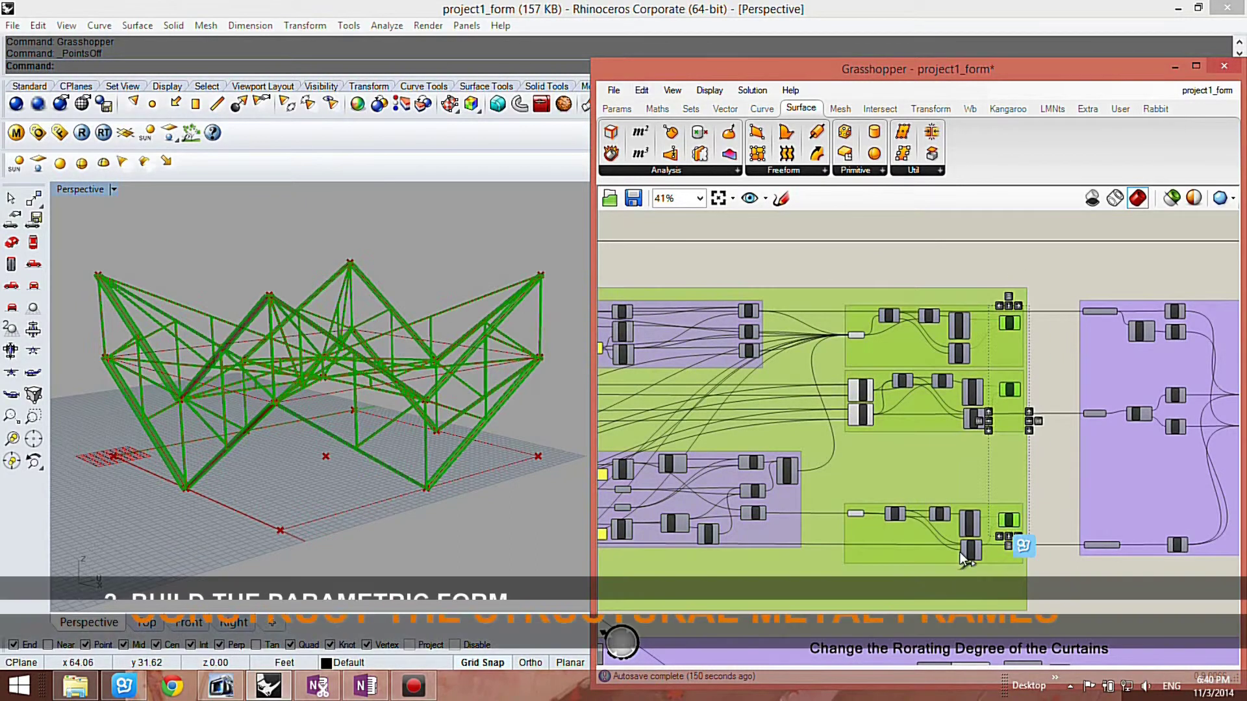
{"action": "middle_click", "coordinate": [1012, 324]}
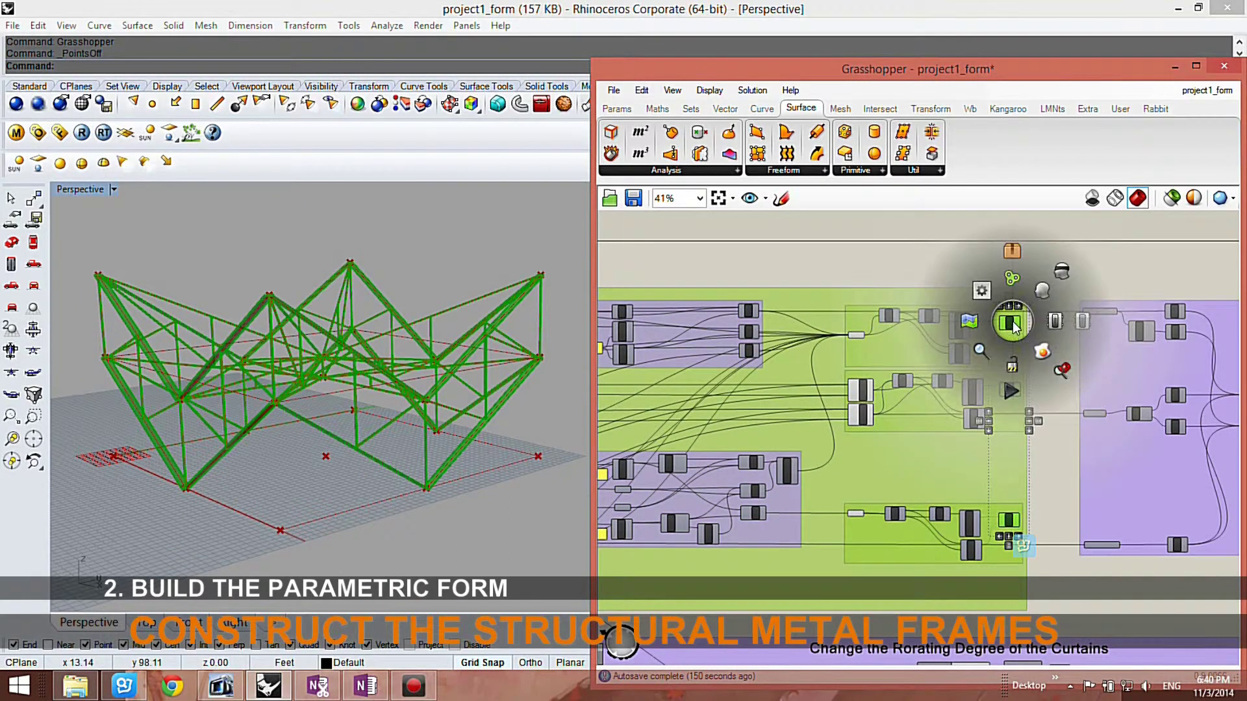
{"action": "left_click", "coordinate": [1059, 278]}
{"action": "left_click", "coordinate": [1074, 275]}
Highlight the Rectangle component and the Move component fed by it to examine the base outline and its moved copy.
{"action": "scroll", "coordinate": [992, 348], "scroll_direction": "down", "scroll_amount": 6}
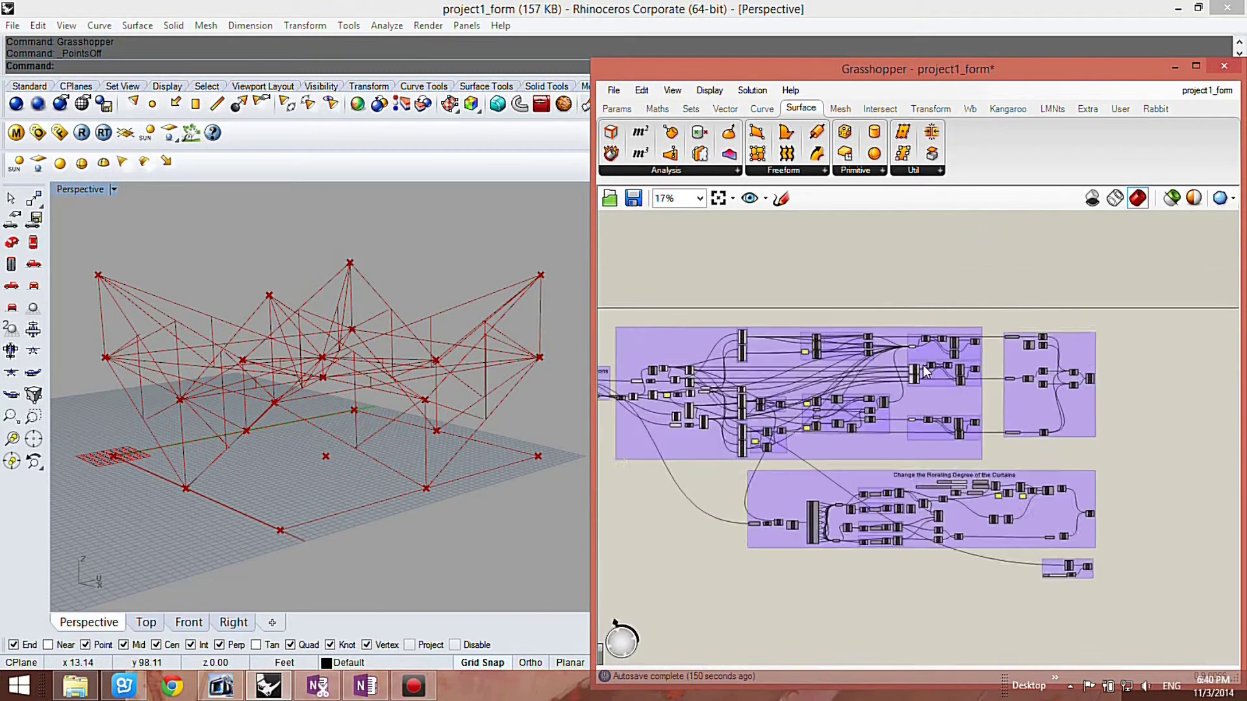
{"action": "scroll", "coordinate": [649, 377], "scroll_direction": "up", "scroll_amount": 7}
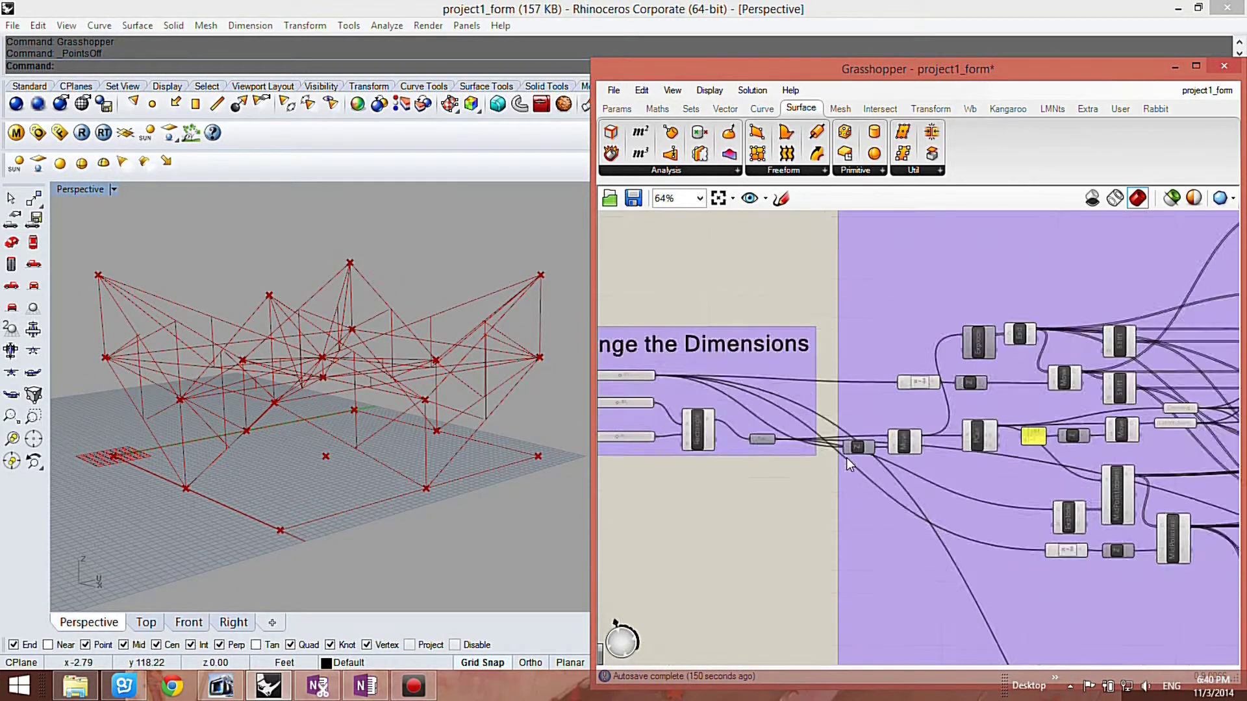
{"action": "right_click_drag", "start_coordinate": [778, 431], "coordinate": [824, 427]}
{"action": "left_click", "coordinate": [655, 414]}
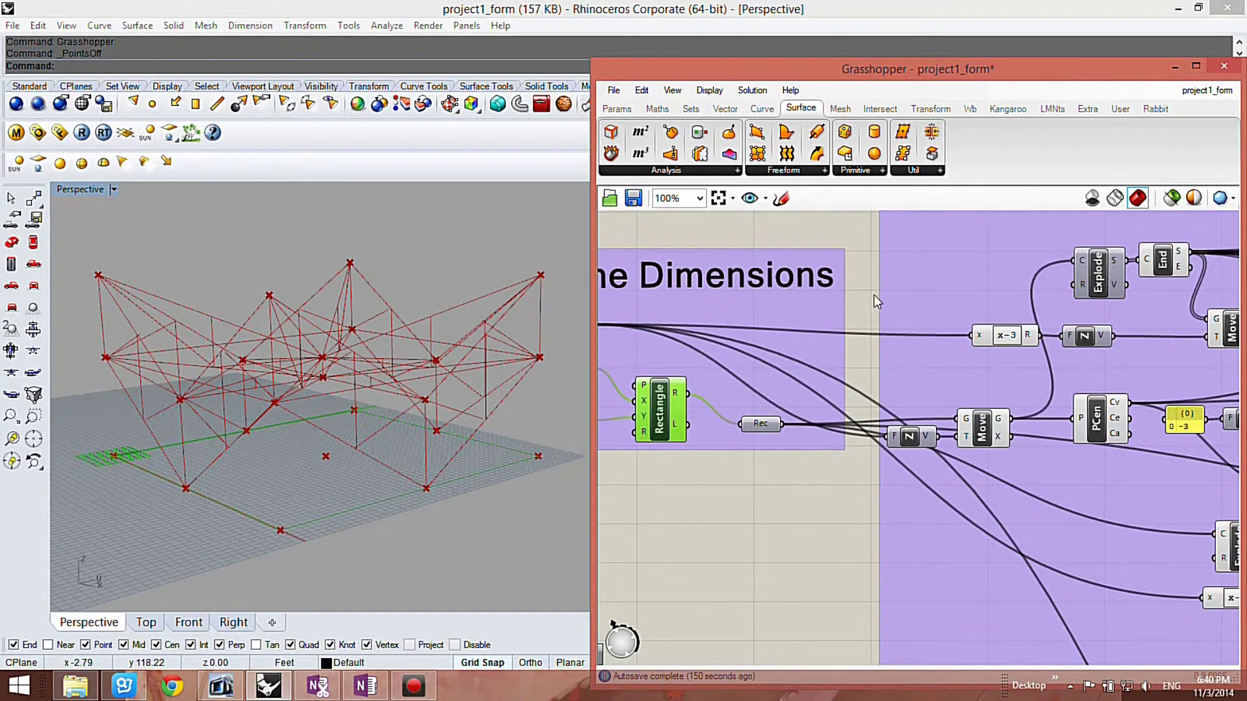
{"action": "scroll", "coordinate": [823, 310], "scroll_direction": "down", "scroll_amount": 1}
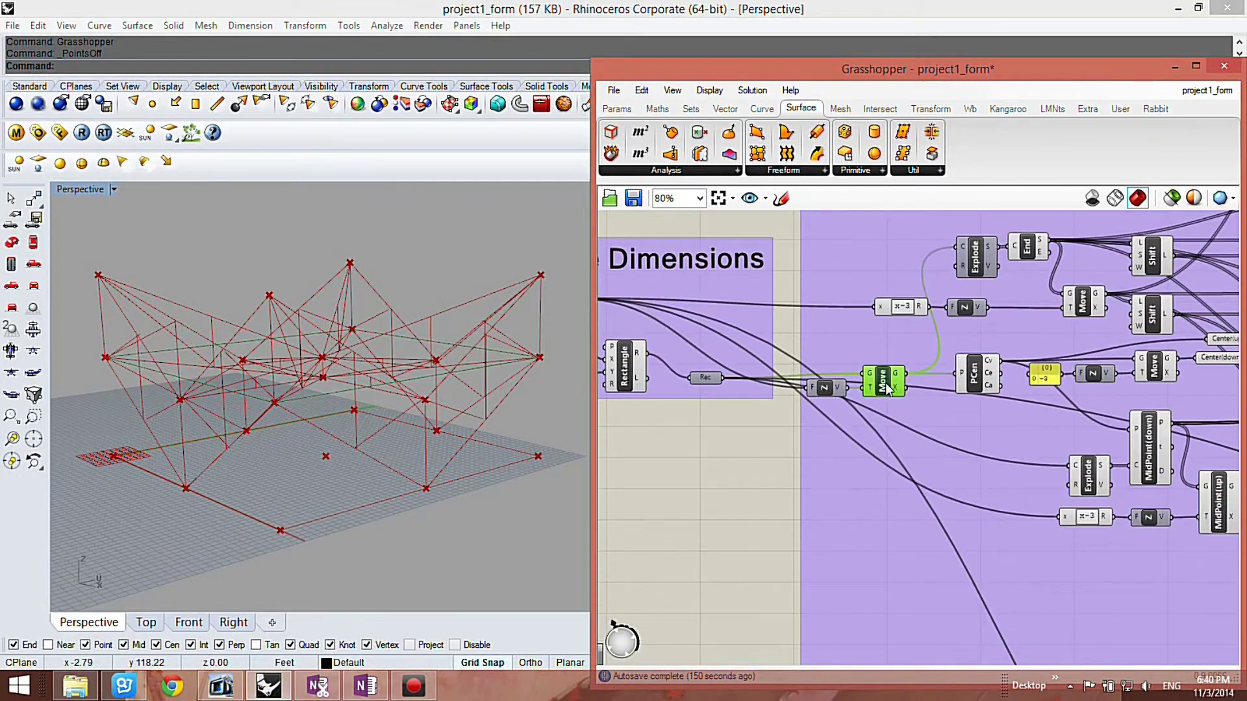
{"action": "left_click", "coordinate": [884, 384]}
{"action": "mouse_move", "coordinate": [366, 422]}
{"action": "right_mouse_down"}
{"action": "mouse_move", "coordinate": [363, 397]}
{"action": "mouse_move", "coordinate": [361, 442]}
{"action": "mouse_move", "coordinate": [365, 432]}
{"action": "right_mouse_up"}
{"action": "right_click_drag", "start_coordinate": [907, 438], "coordinate": [709, 468]}
Highlight the PCen, MidPoint(down) and End components to examine the centre, edge midpoints and corner points.
{"action": "scroll", "coordinate": [866, 371], "scroll_direction": "down", "scroll_amount": 1}
{"action": "scroll", "coordinate": [789, 410], "scroll_direction": "up", "scroll_amount": 2}
{"action": "left_click", "coordinate": [804, 394]}
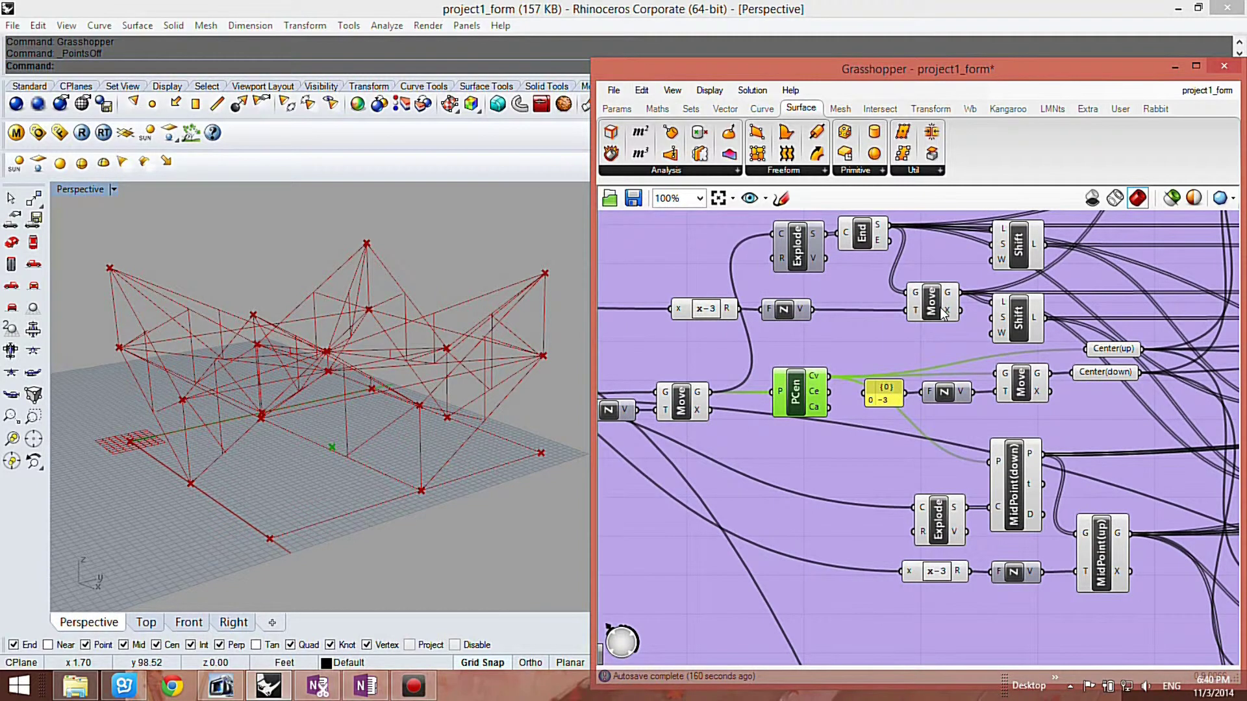
{"action": "left_click", "coordinate": [1015, 505]}
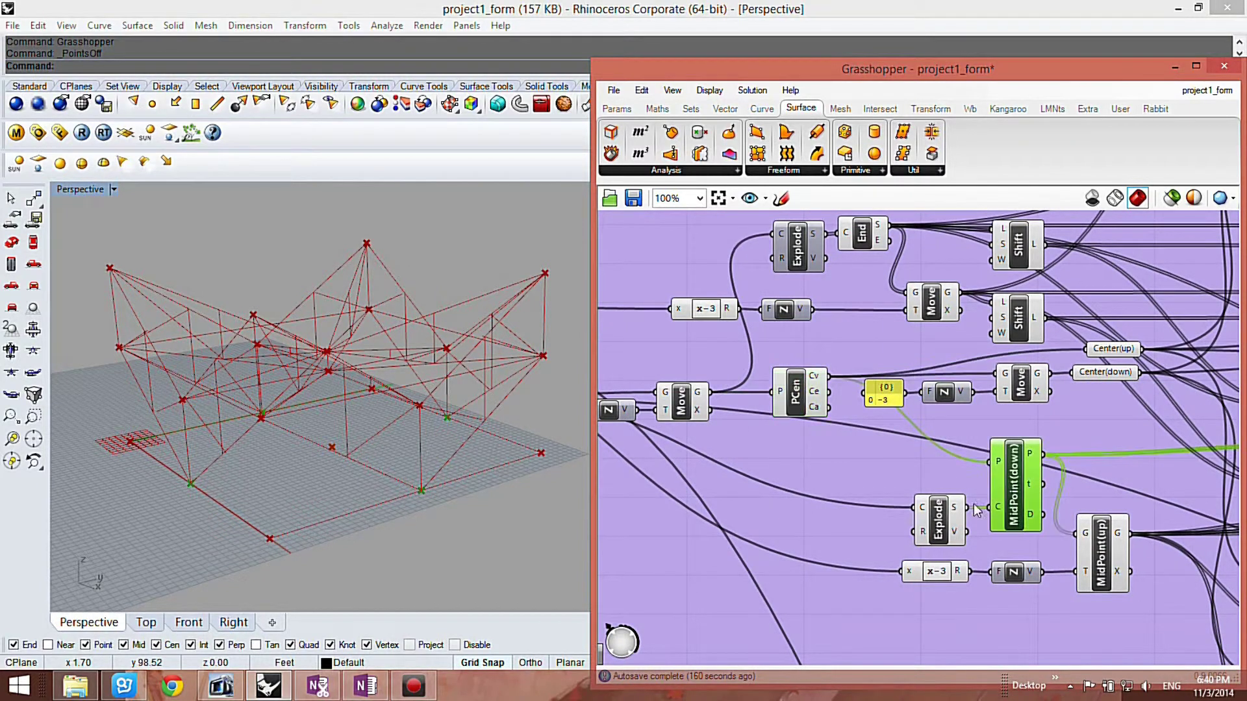
{"action": "left_click", "coordinate": [859, 241]}
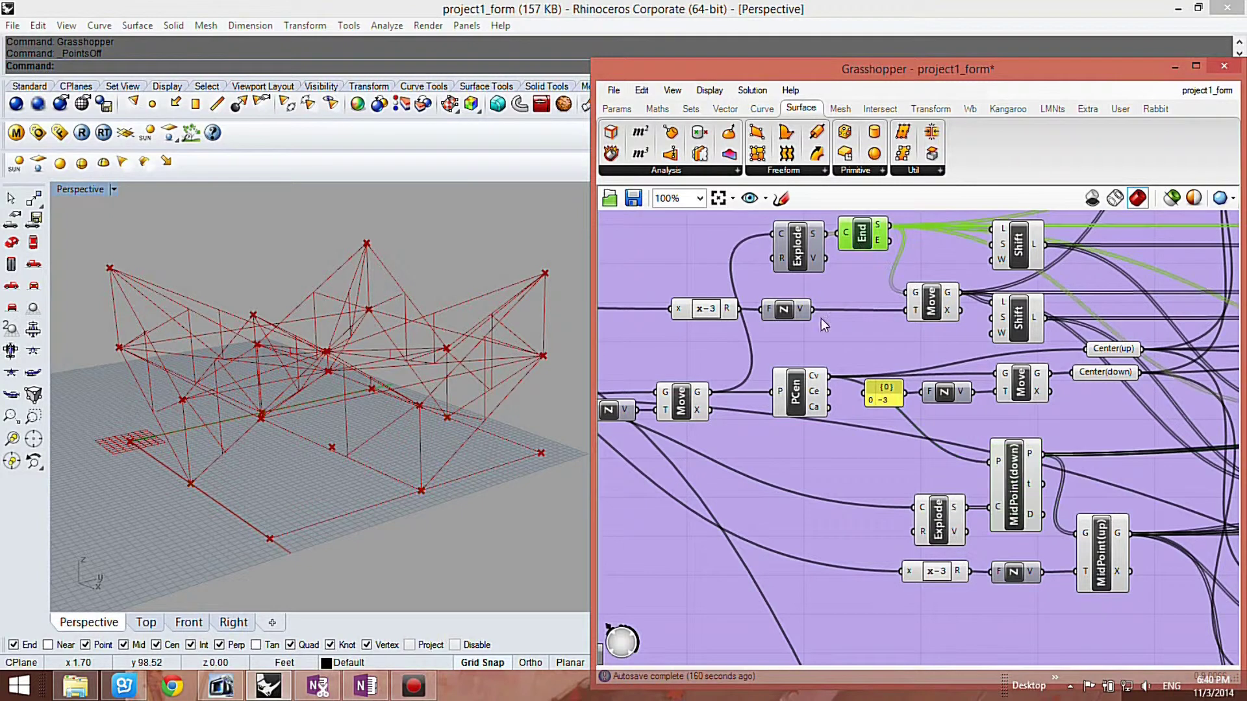
Highlight the column of Trapezoid, Ln, OutLn and Triangular line components and examine their lines in the model from several angles.
{"action": "scroll", "coordinate": [916, 294], "scroll_direction": "down", "scroll_amount": 2}
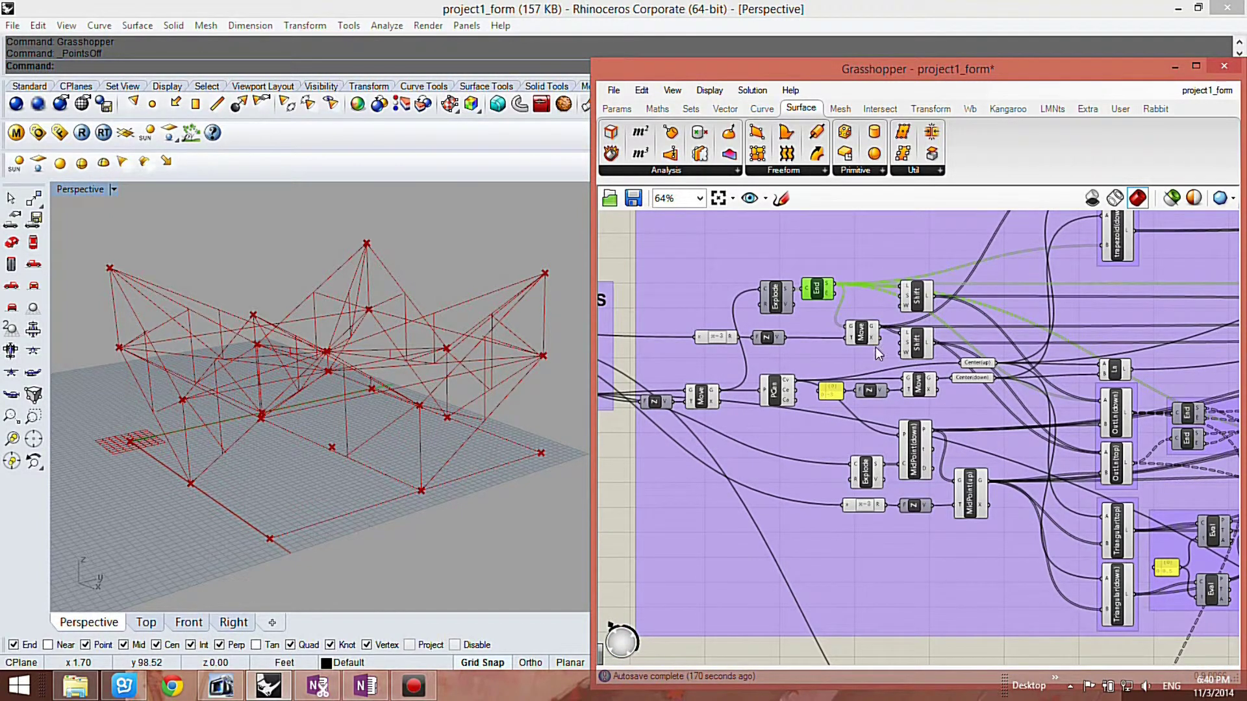
{"action": "scroll", "coordinate": [852, 274], "scroll_direction": "down", "scroll_amount": 2}
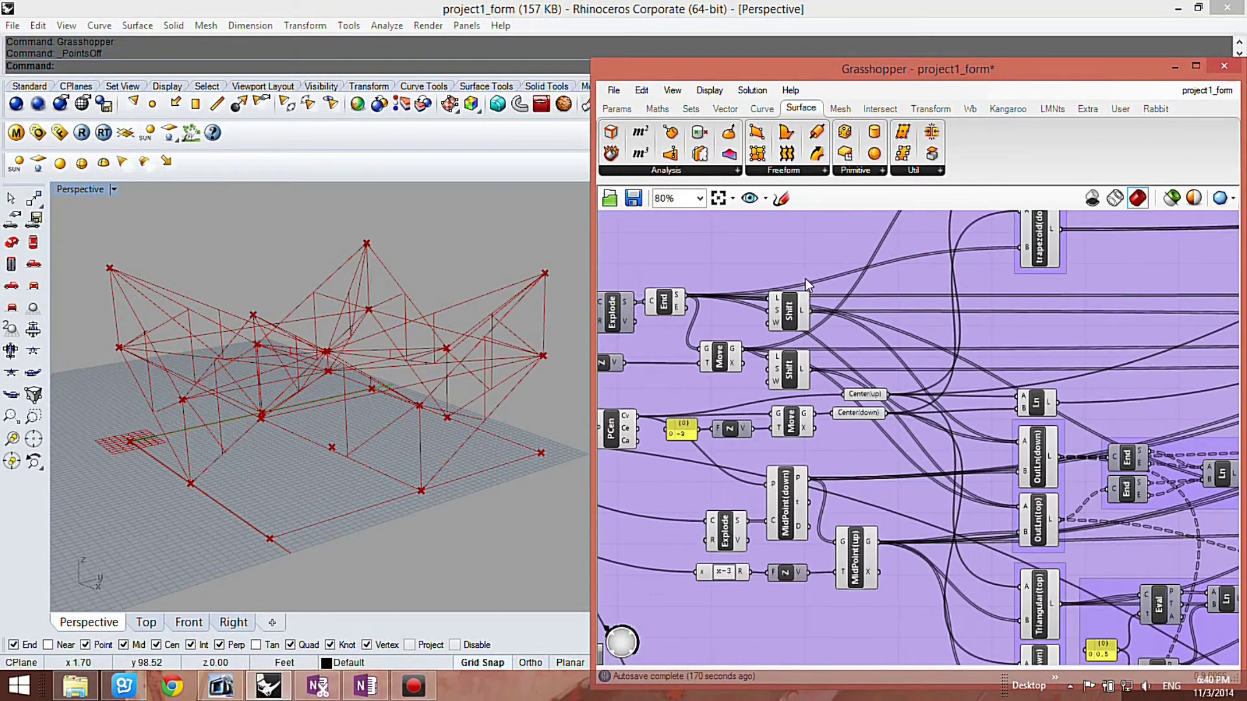
{"action": "scroll", "coordinate": [789, 305], "scroll_direction": "up", "scroll_amount": 2}
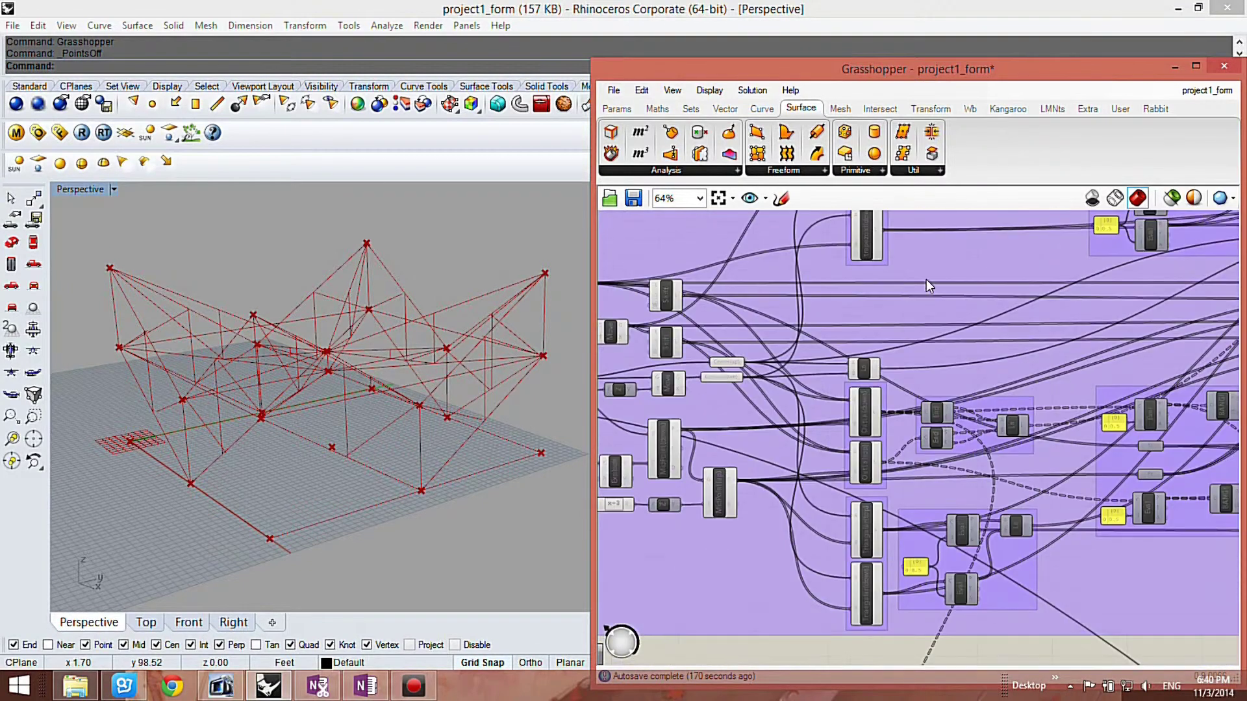
{"action": "scroll", "coordinate": [824, 391], "scroll_direction": "down", "scroll_amount": 3}
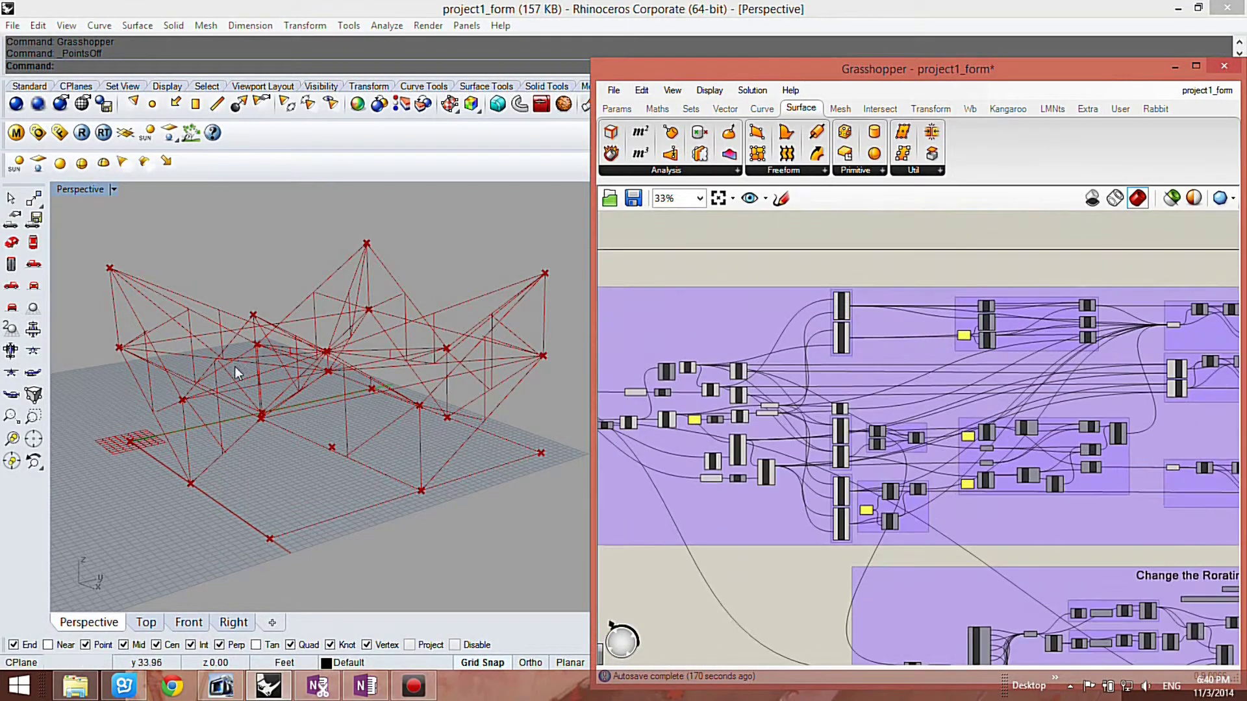
{"action": "scroll", "coordinate": [847, 262], "scroll_direction": "up", "scroll_amount": 1}
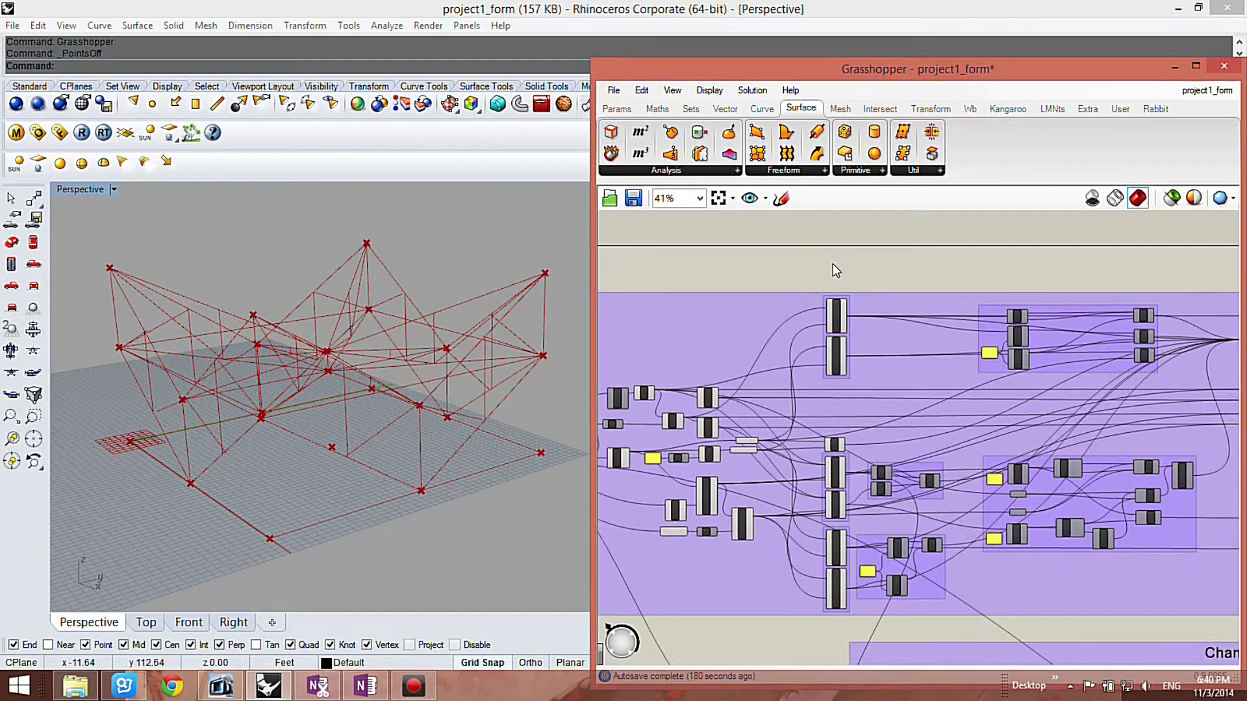
{"action": "left_click_drag", "start_coordinate": [836, 349], "coordinate": [823, 625]}
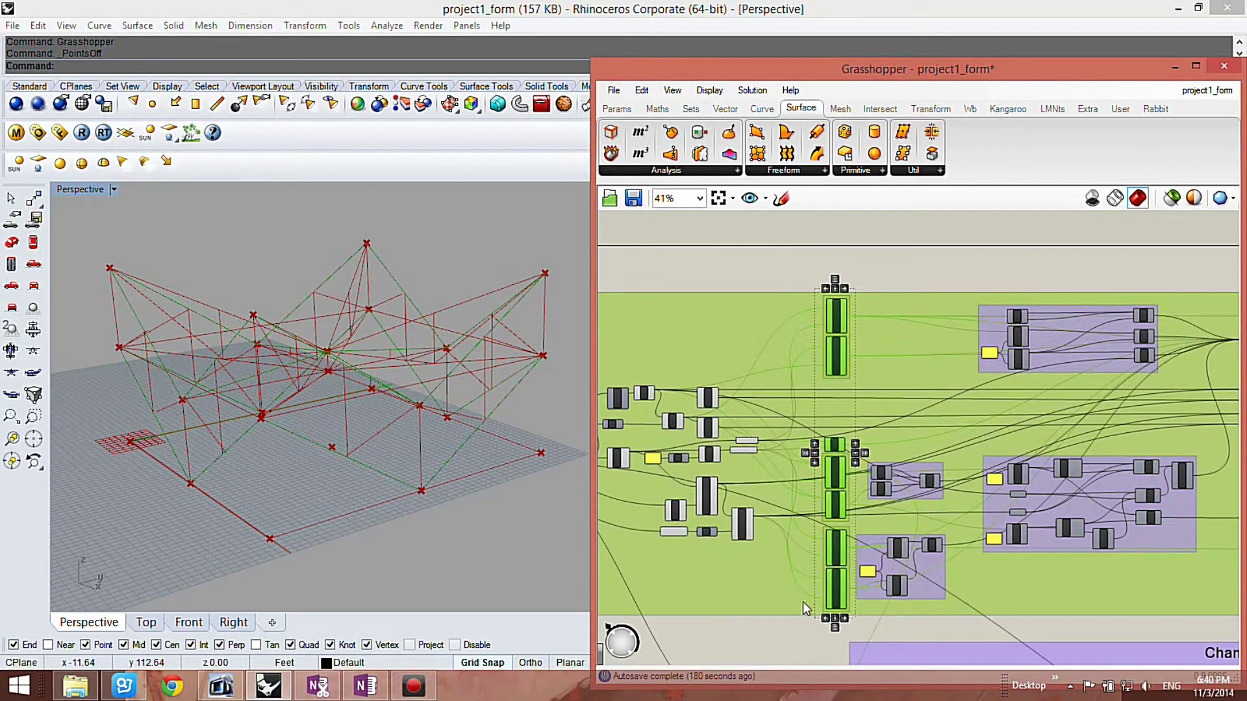
{"action": "right_click_drag", "start_coordinate": [316, 397], "coordinate": [345, 252]}
{"action": "right_click_drag", "start_coordinate": [448, 309], "coordinate": [603, 321]}
Highlight the two Crv parameters feeding the frame extrusion groups and examine their curves in the model.
{"action": "left_click", "coordinate": [949, 276]}
{"action": "scroll", "coordinate": [820, 334], "scroll_direction": "down", "scroll_amount": 4}
{"action": "scroll", "coordinate": [972, 299], "scroll_direction": "up", "scroll_amount": 5}
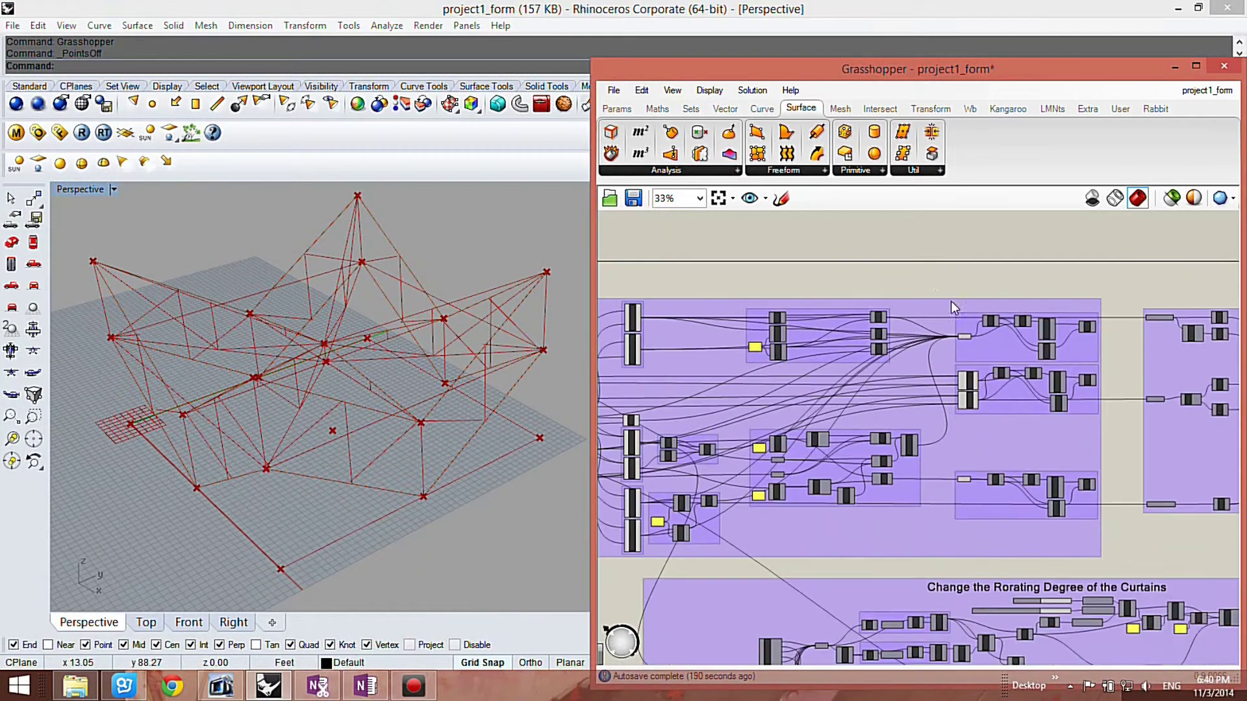
{"action": "left_click", "coordinate": [987, 319]}
{"action": "left_click", "coordinate": [990, 316]}
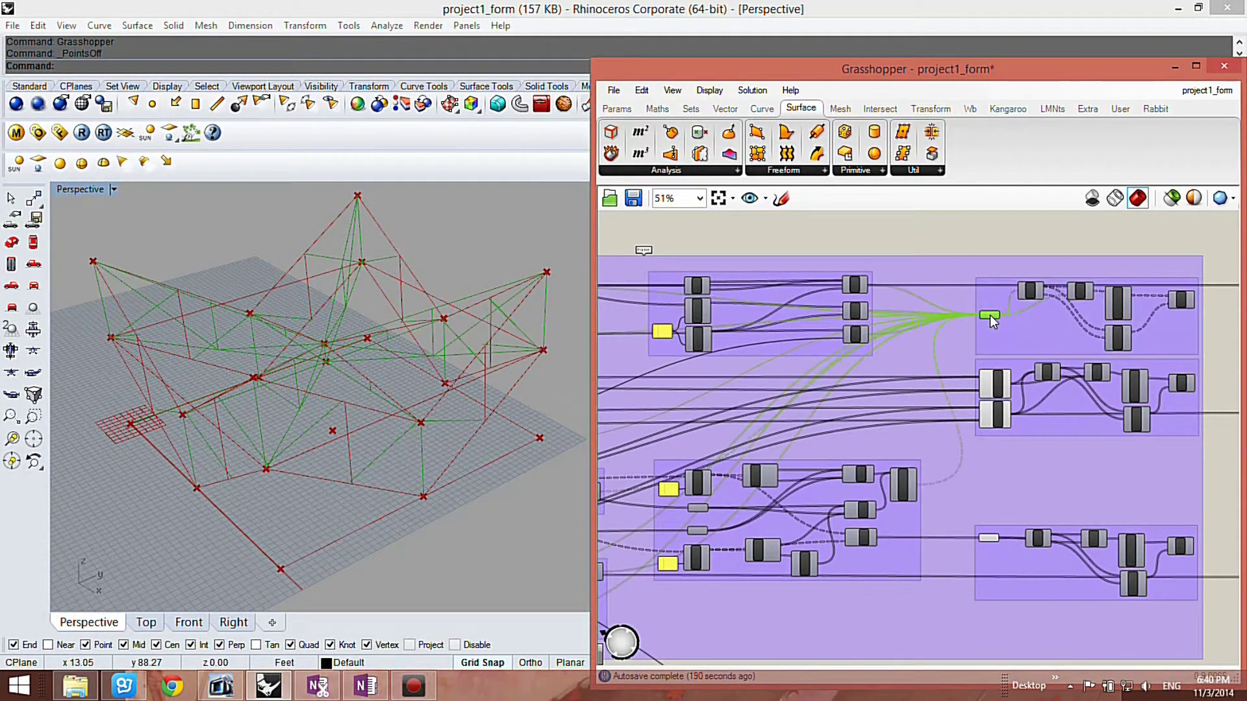
{"action": "left_click", "coordinate": [989, 539], "text": "shift"}
{"action": "right_click_drag", "start_coordinate": [409, 451], "coordinate": [448, 386]}
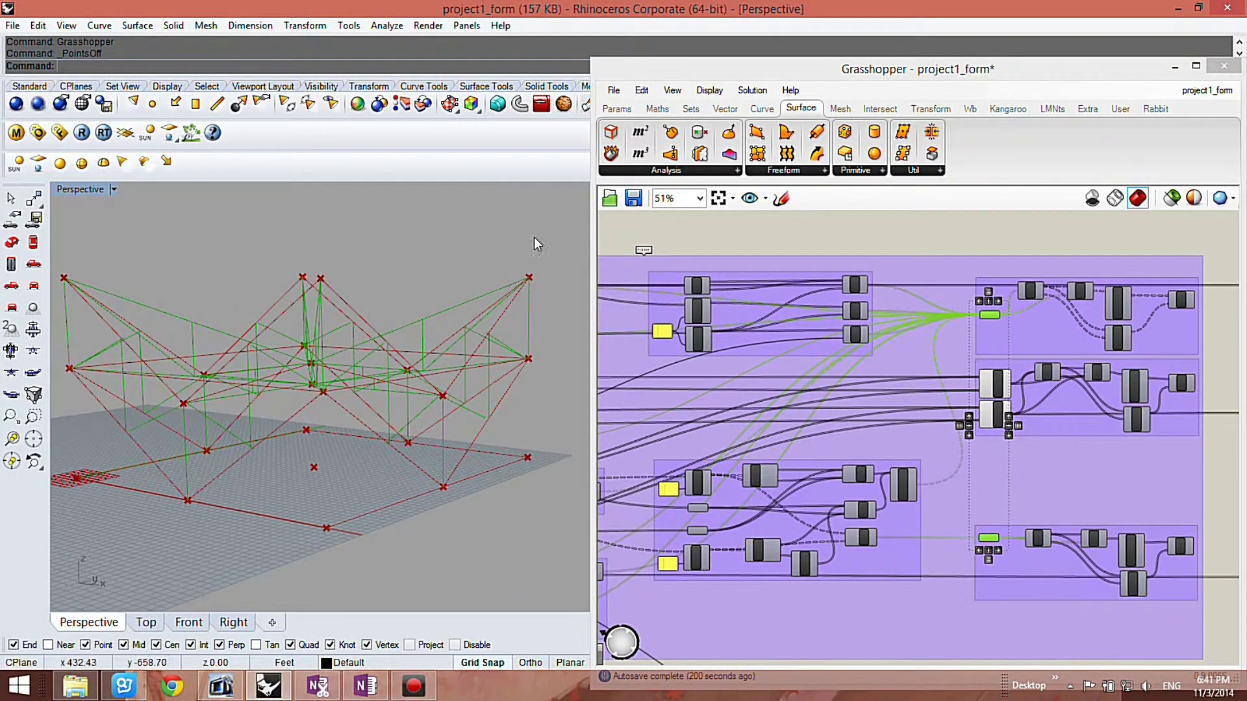
Turn on the preview of the Extr components in all three frame extrusion groups.
{"action": "left_click", "coordinate": [781, 290]}
{"action": "scroll", "coordinate": [780, 287], "scroll_direction": "down", "scroll_amount": 2}
{"action": "scroll", "coordinate": [1075, 308], "scroll_direction": "up", "scroll_amount": 5}
{"action": "scroll", "coordinate": [759, 271], "scroll_direction": "down", "scroll_amount": 2}
{"action": "scroll", "coordinate": [819, 359], "scroll_direction": "down", "scroll_amount": 2}
{"action": "scroll", "coordinate": [819, 360], "scroll_direction": "up", "scroll_amount": 2}
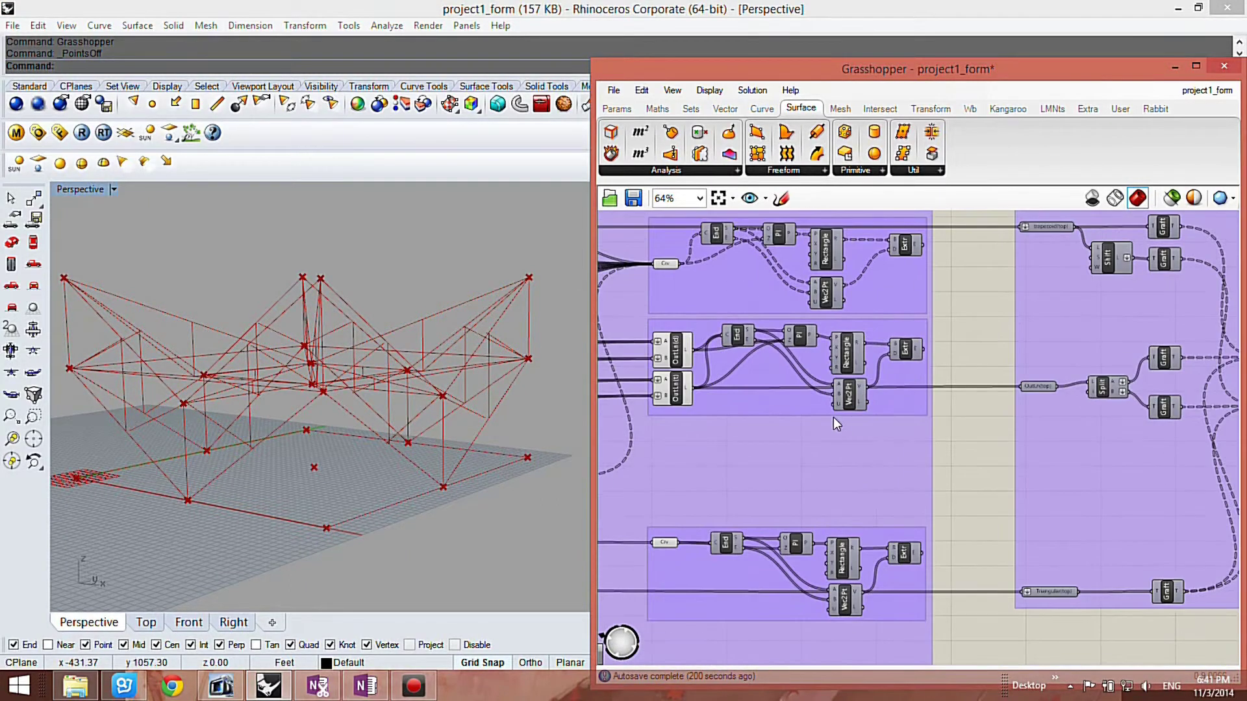
{"action": "left_click_drag", "start_coordinate": [966, 228], "coordinate": [891, 594]}
{"action": "key", "text": "space"}
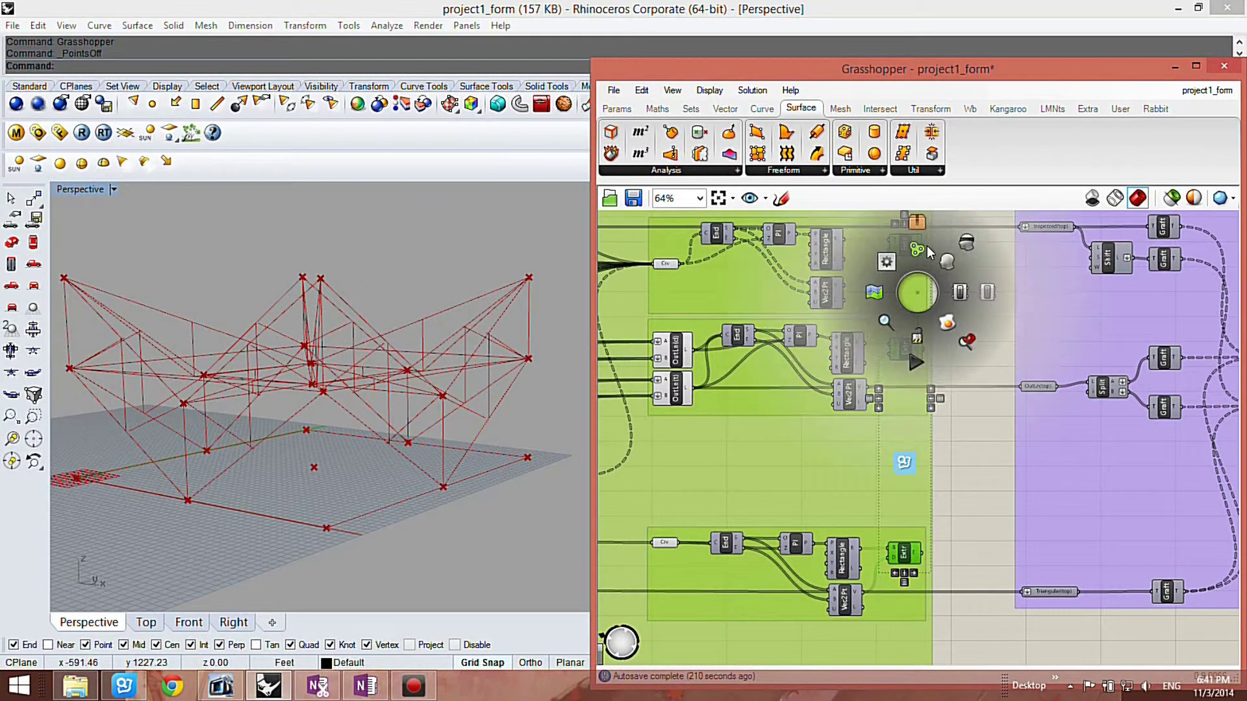
{"action": "left_click", "coordinate": [948, 262]}
Examine the extruded structural frames in the perspective view from several angles and distances.
{"action": "right_click_drag", "start_coordinate": [425, 252], "coordinate": [475, 250]}
{"action": "right_click_drag", "start_coordinate": [351, 415], "coordinate": [396, 357]}
{"action": "scroll", "coordinate": [386, 359], "scroll_direction": "up", "scroll_amount": 7}
{"action": "scroll", "coordinate": [384, 357], "scroll_direction": "down", "scroll_amount": 3}
{"action": "scroll", "coordinate": [393, 327], "scroll_direction": "down", "scroll_amount": 7}
{"action": "right_click_drag", "start_coordinate": [397, 347], "coordinate": [305, 364]}
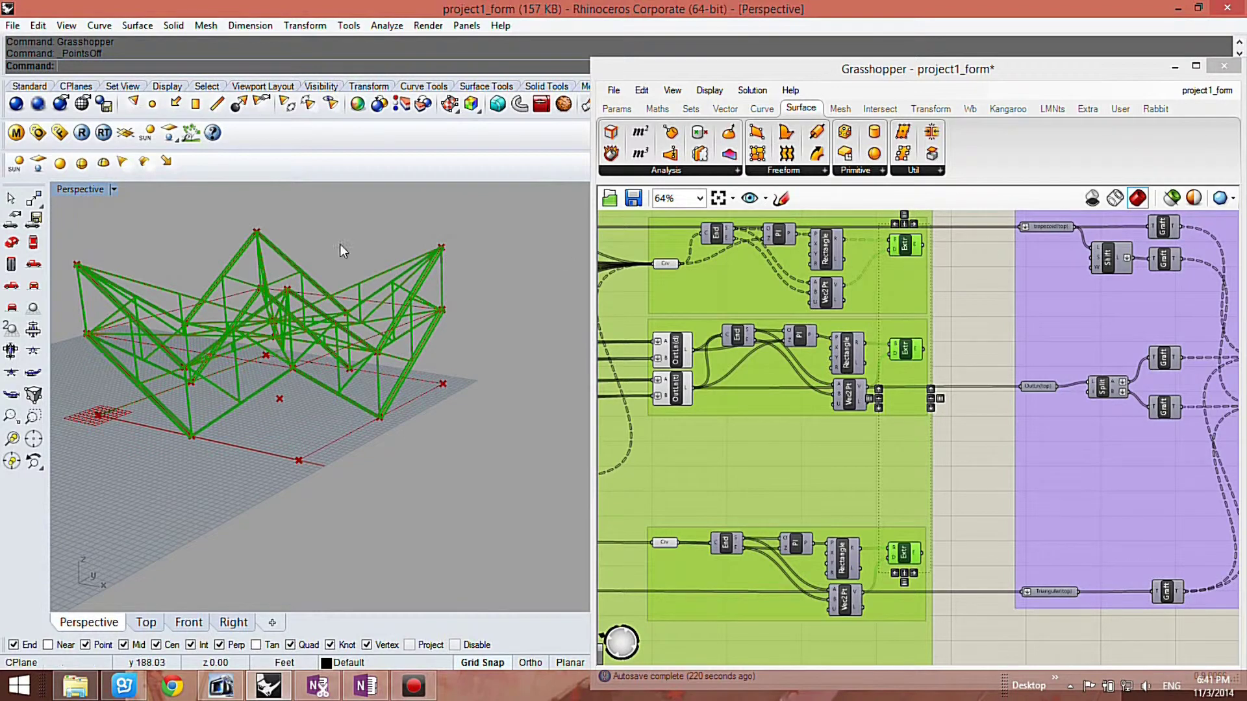
{"action": "scroll", "coordinate": [329, 241], "scroll_direction": "up", "scroll_amount": 3}
{"action": "left_click", "coordinate": [970, 284]}
{"action": "right_click_drag", "start_coordinate": [448, 377], "coordinate": [377, 374]}
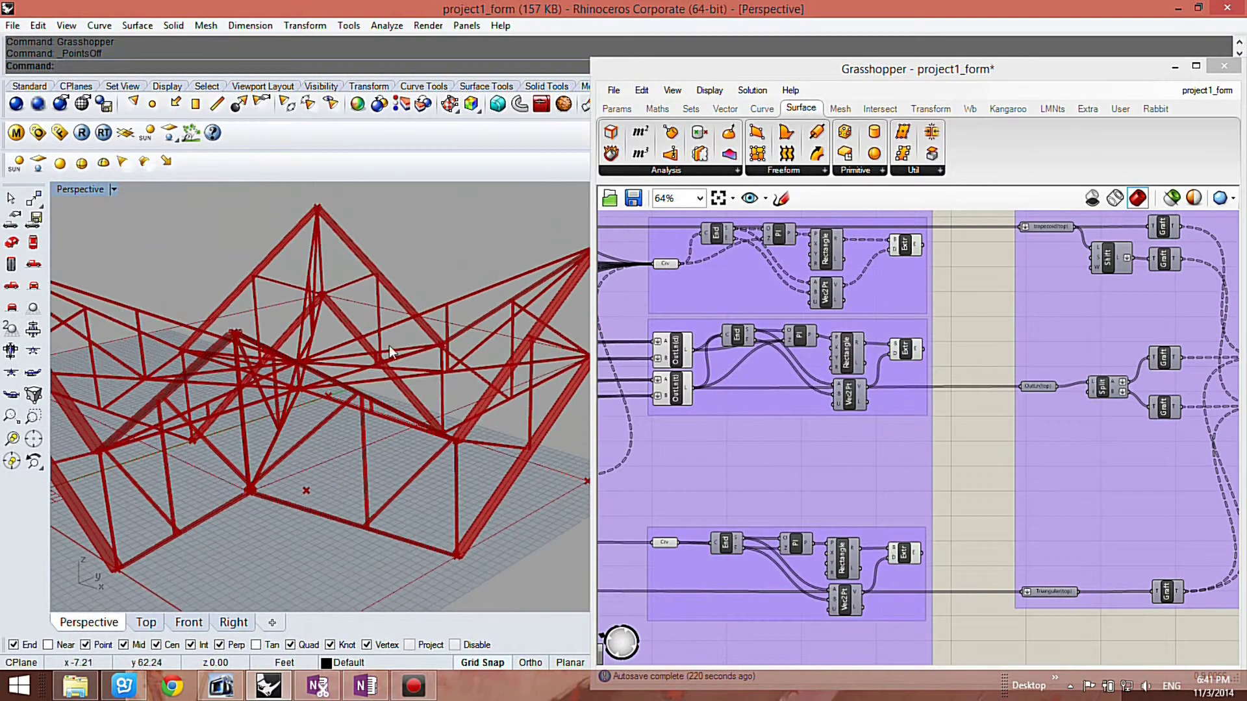
{"action": "scroll", "coordinate": [396, 361], "scroll_direction": "down", "scroll_amount": 5}
{"action": "right_click_drag", "start_coordinate": [536, 330], "coordinate": [441, 311]}
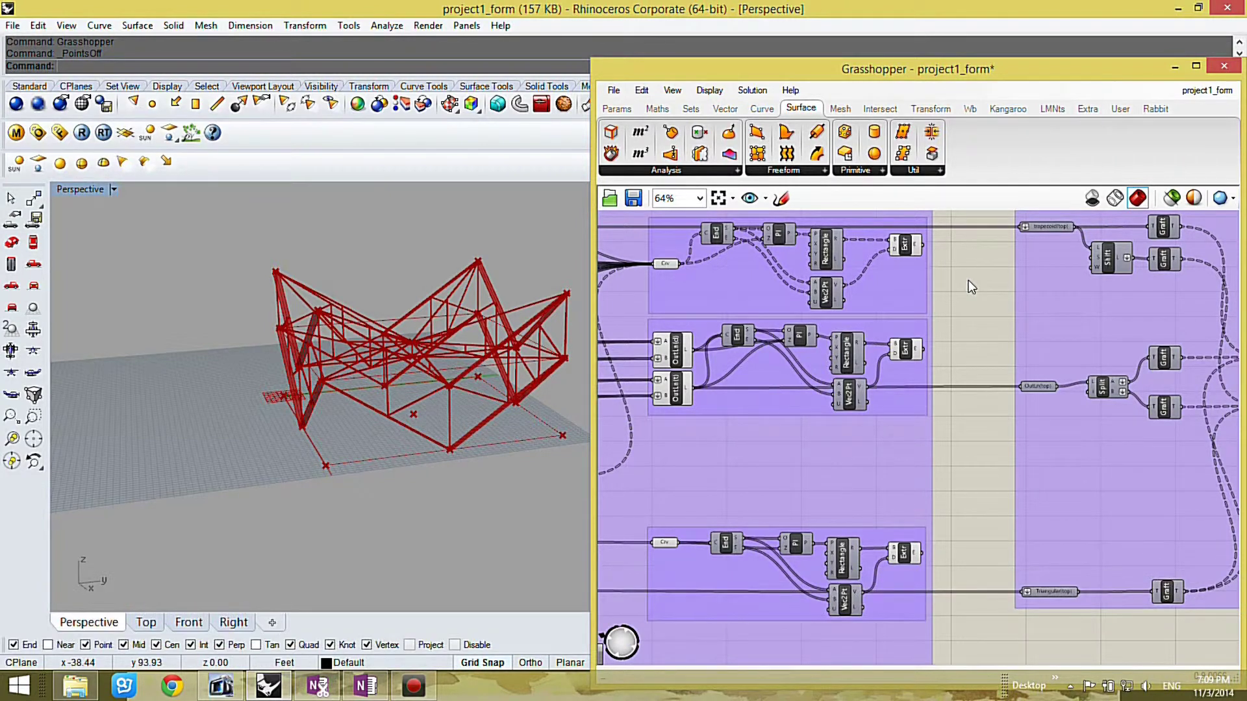
Turn on the preview of the Trapezoid(top) curve parameter in the roof group.
{"action": "scroll", "coordinate": [980, 280], "scroll_direction": "down", "scroll_amount": 2}
{"action": "left_click_drag", "start_coordinate": [1029, 225], "coordinate": [987, 570]}
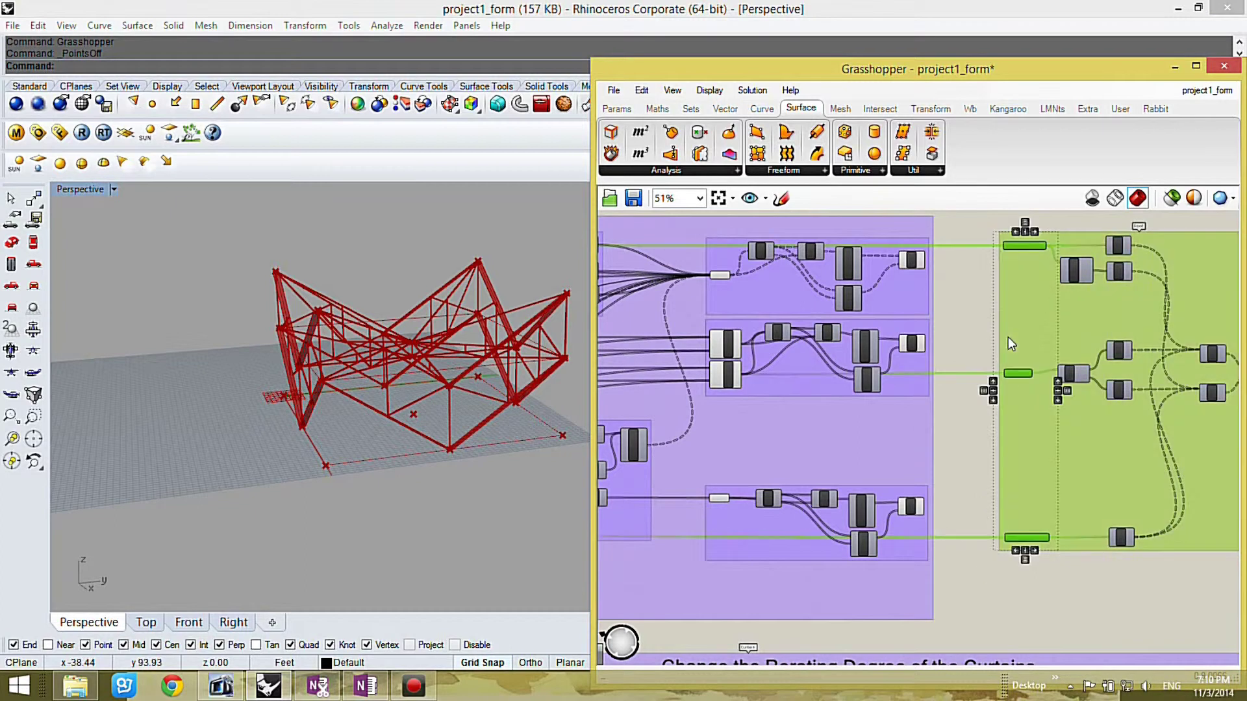
{"action": "right_click", "coordinate": [1015, 247]}
{"action": "left_click", "coordinate": [1029, 278]}
Hide the extruded frames again by turning off the preview of their three Extr components.
{"action": "left_click_drag", "start_coordinate": [982, 267], "coordinate": [906, 578]}
{"action": "middle_click", "coordinate": [910, 261]}
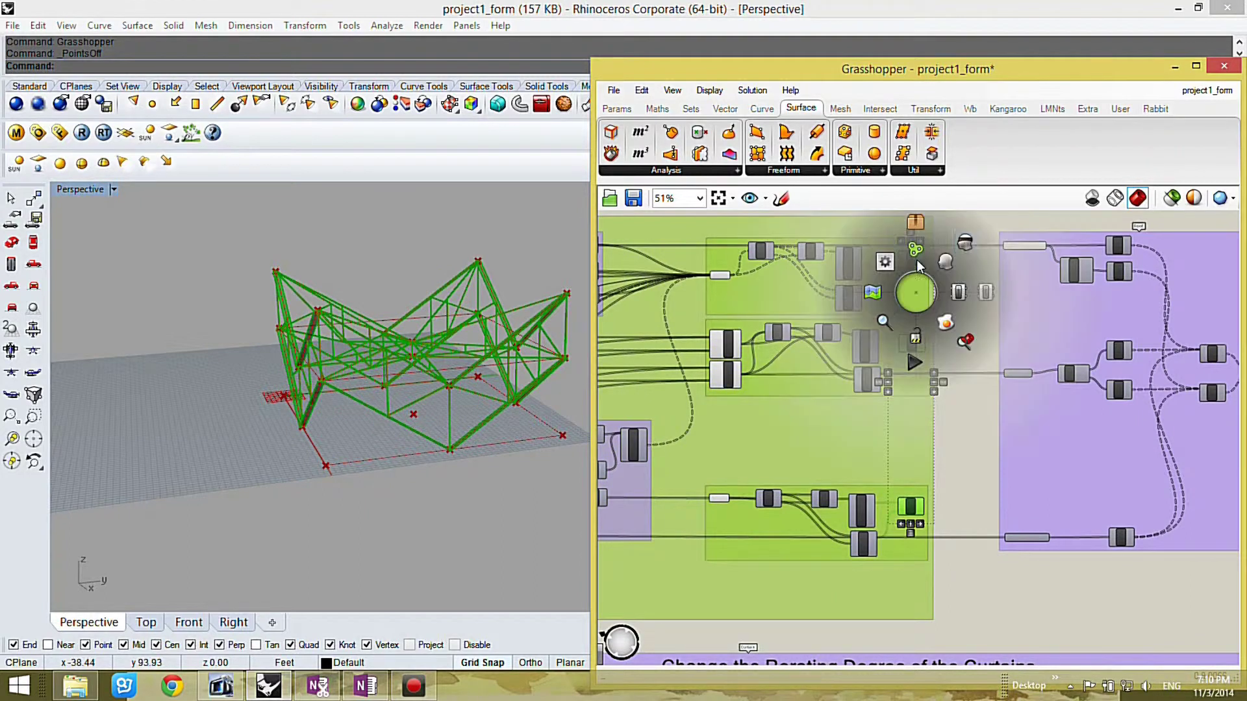
{"action": "left_click", "coordinate": [970, 244]}
{"action": "left_click", "coordinate": [968, 308]}
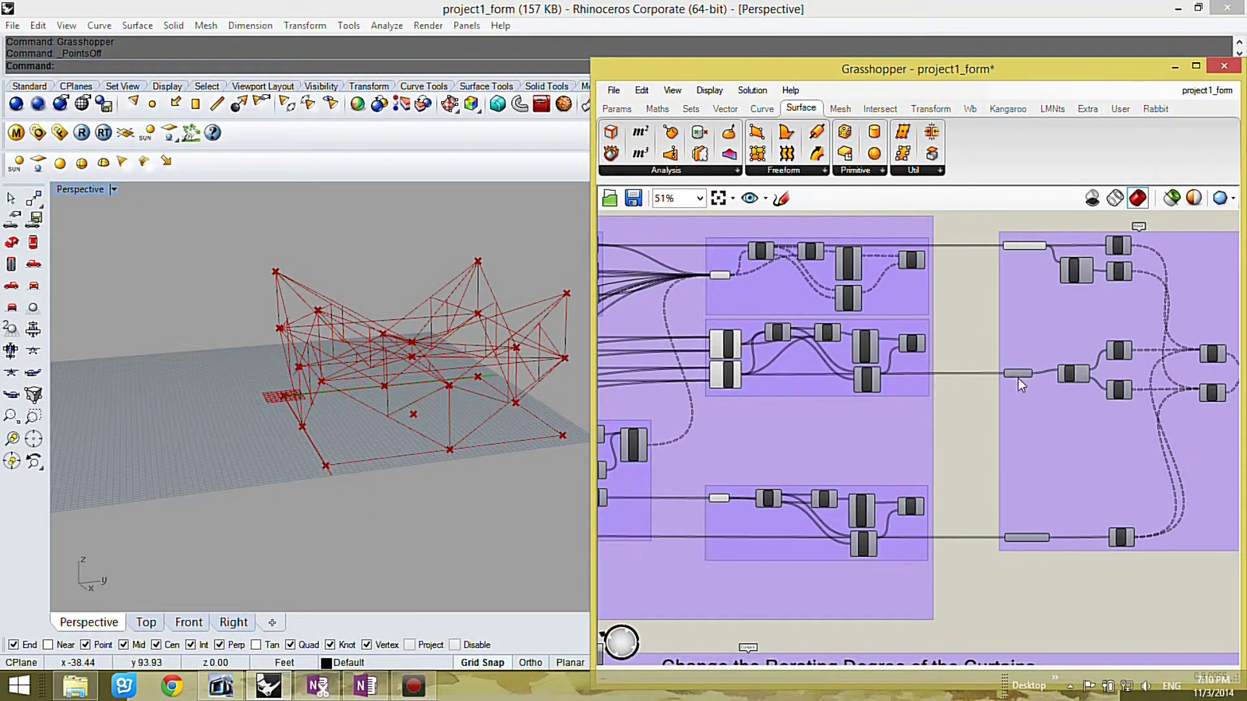
Turn on the preview of the Trapezoid(top), OutLn(top) and Triangular(top) curve parameters and view their curves in the model.
{"action": "left_click_drag", "start_coordinate": [1016, 226], "coordinate": [1007, 590]}
{"action": "right_click", "coordinate": [1013, 537]}
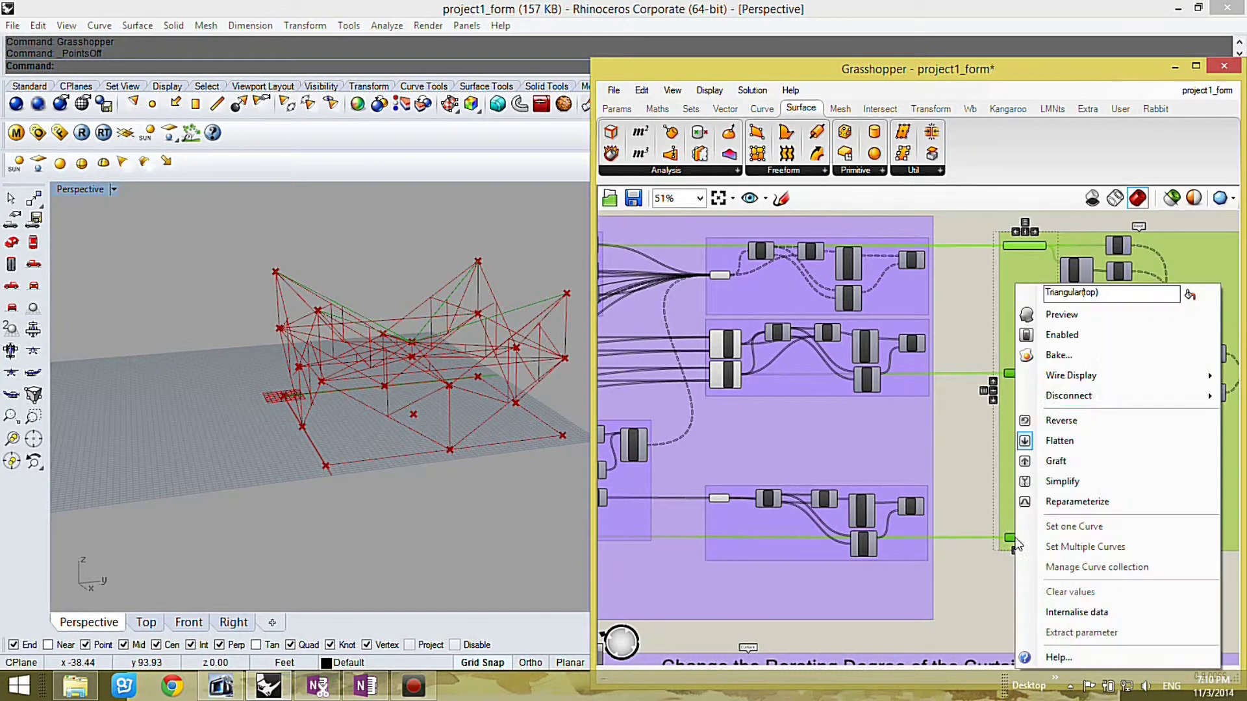
{"action": "middle_click", "coordinate": [1008, 537]}
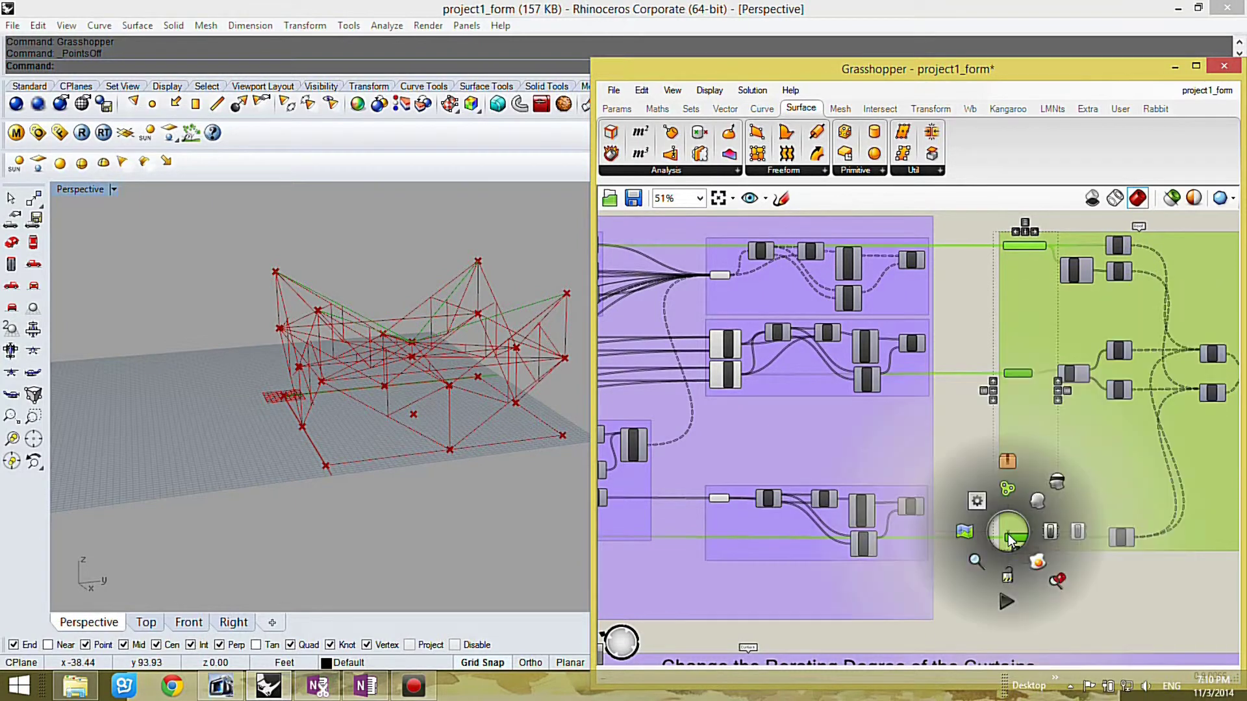
{"action": "left_click", "coordinate": [1036, 499]}
{"action": "right_click_drag", "start_coordinate": [368, 366], "coordinate": [460, 318]}
{"action": "left_click", "coordinate": [980, 310]}
Select the three curve parameters feeding the roof group and examine their highlighted curves in the model from above.
{"action": "scroll", "coordinate": [980, 310], "scroll_direction": "down", "scroll_amount": 4}
{"action": "scroll", "coordinate": [1057, 291], "scroll_direction": "up", "scroll_amount": 5}
{"action": "scroll", "coordinate": [935, 271], "scroll_direction": "down", "scroll_amount": 1}
{"action": "scroll", "coordinate": [983, 274], "scroll_direction": "up", "scroll_amount": 1}
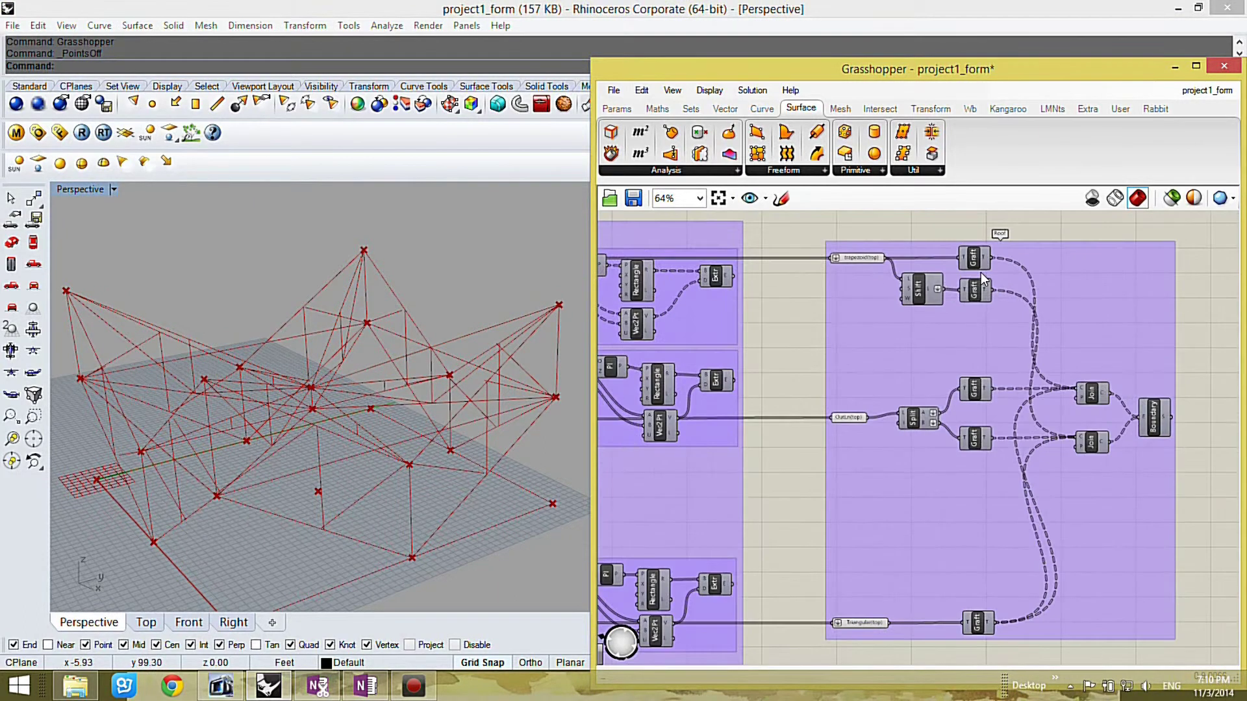
{"action": "right_click_drag", "start_coordinate": [544, 423], "coordinate": [983, 381]}
{"action": "left_click_drag", "start_coordinate": [862, 239], "coordinate": [820, 635]}
{"action": "right_click_drag", "start_coordinate": [368, 372], "coordinate": [209, 361]}
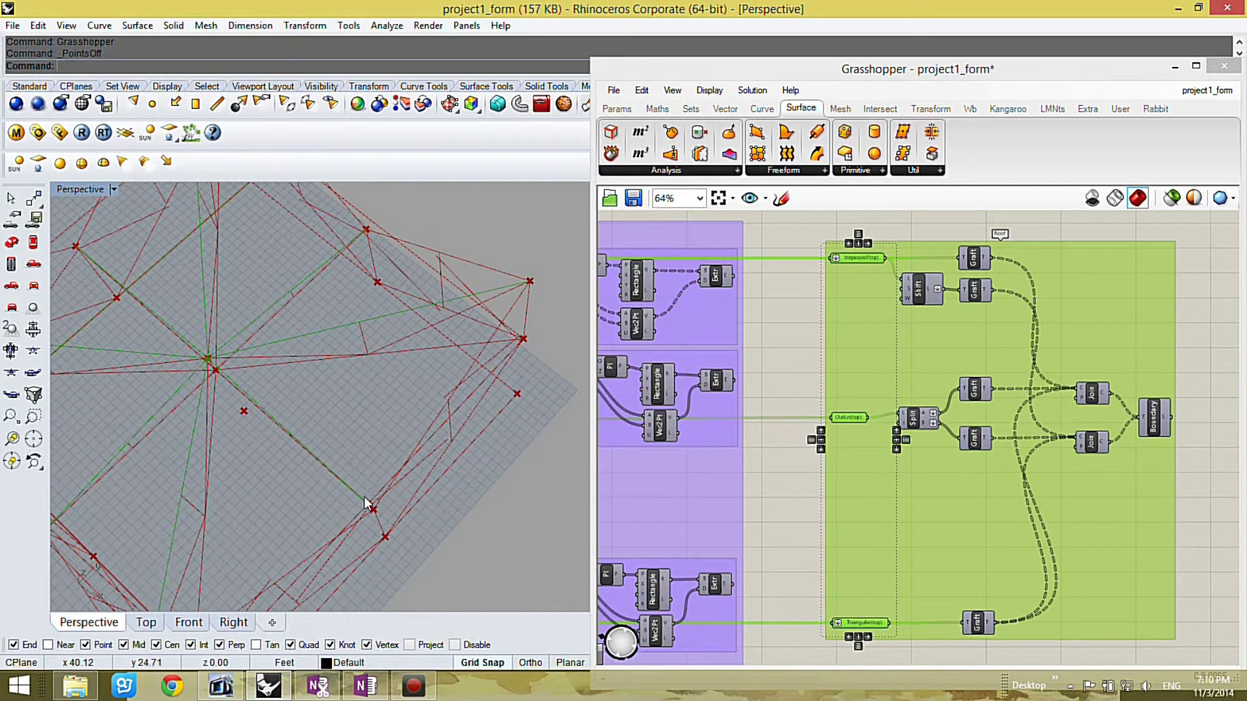
{"action": "scroll", "coordinate": [393, 387], "scroll_direction": "down", "scroll_amount": 3}
{"action": "right_click_drag", "start_coordinate": [178, 273], "coordinate": [294, 221]}
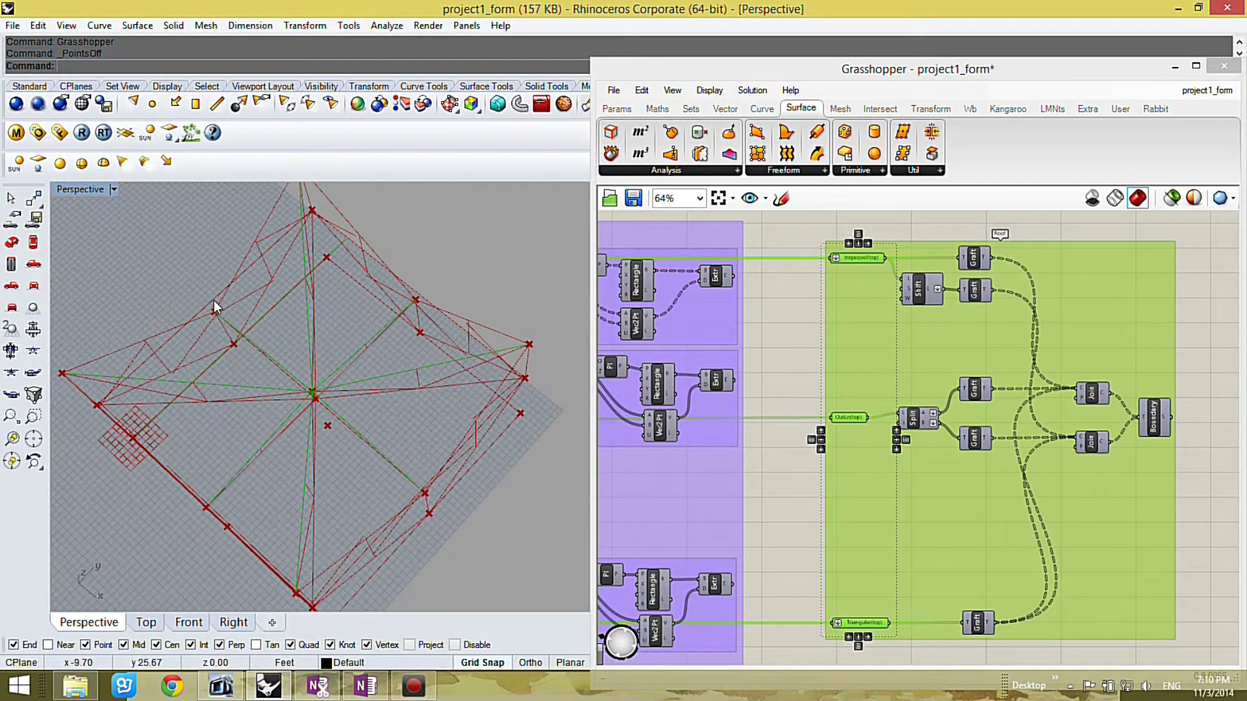
Turn on the preview of the Boundary surfaces component at the end of the roof group.
{"action": "left_click", "coordinate": [1180, 325]}
{"action": "scroll", "coordinate": [1113, 379], "scroll_direction": "up", "scroll_amount": 3}
{"action": "left_click", "coordinate": [1097, 376]}
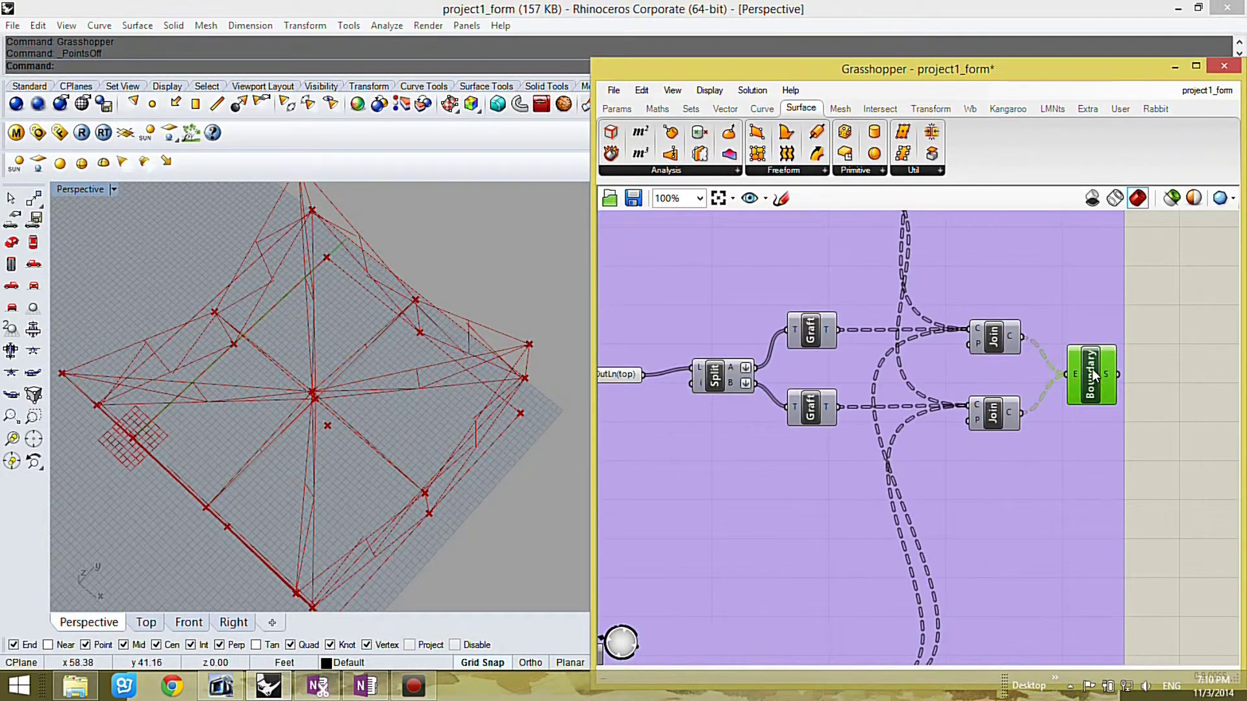
{"action": "right_click", "coordinate": [1097, 377]}
{"action": "left_click", "coordinate": [1083, 398]}
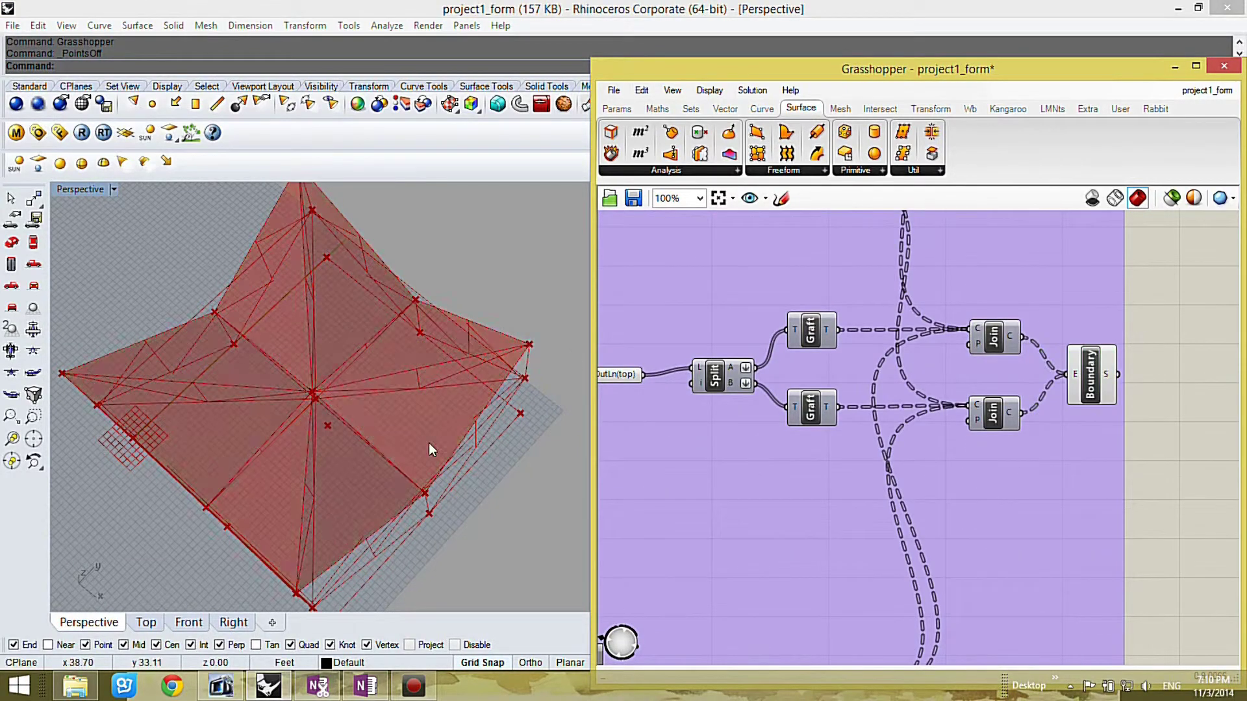
Examine the roof surfaces from the side, with and without the Boundary component selected.
{"action": "right_click_drag", "start_coordinate": [480, 424], "coordinate": [390, 364]}
{"action": "left_click", "coordinate": [1086, 384]}
{"action": "right_click_drag", "start_coordinate": [468, 455], "coordinate": [312, 449]}
{"action": "left_click", "coordinate": [1151, 349]}
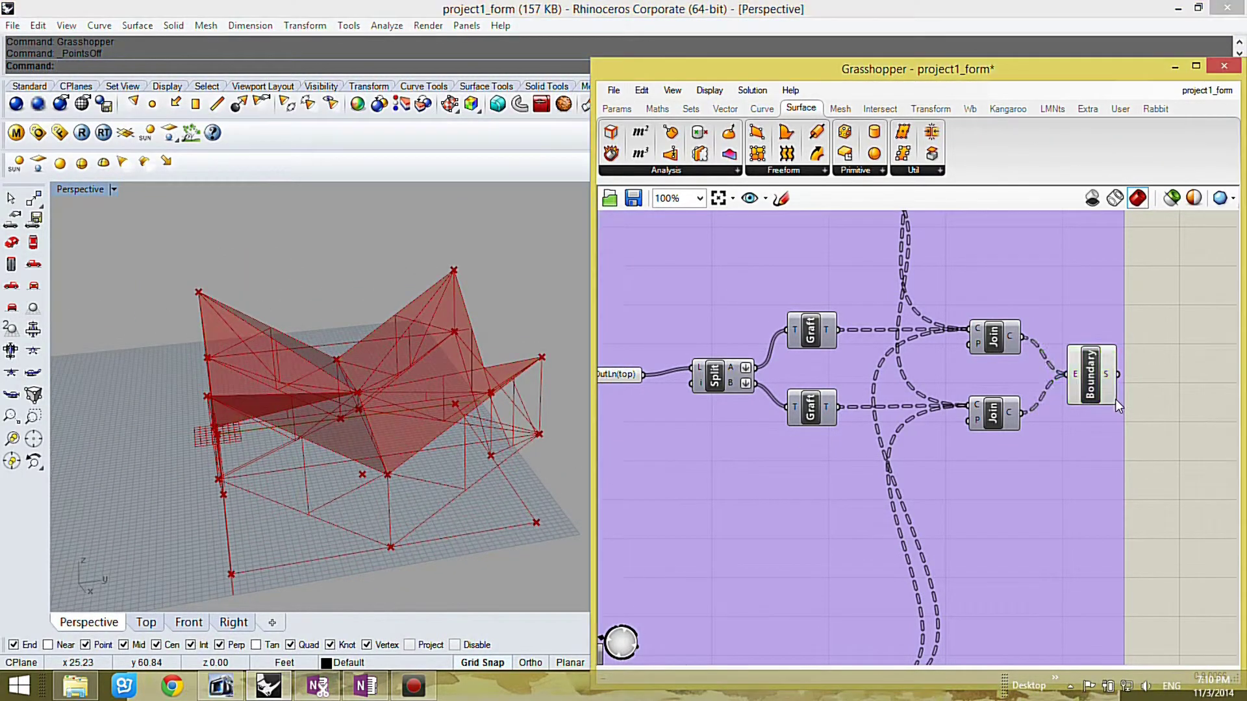
{"action": "scroll", "coordinate": [1152, 353], "scroll_direction": "down", "scroll_amount": 2}
{"action": "right_click_drag", "start_coordinate": [1151, 353], "coordinate": [1213, 436]}
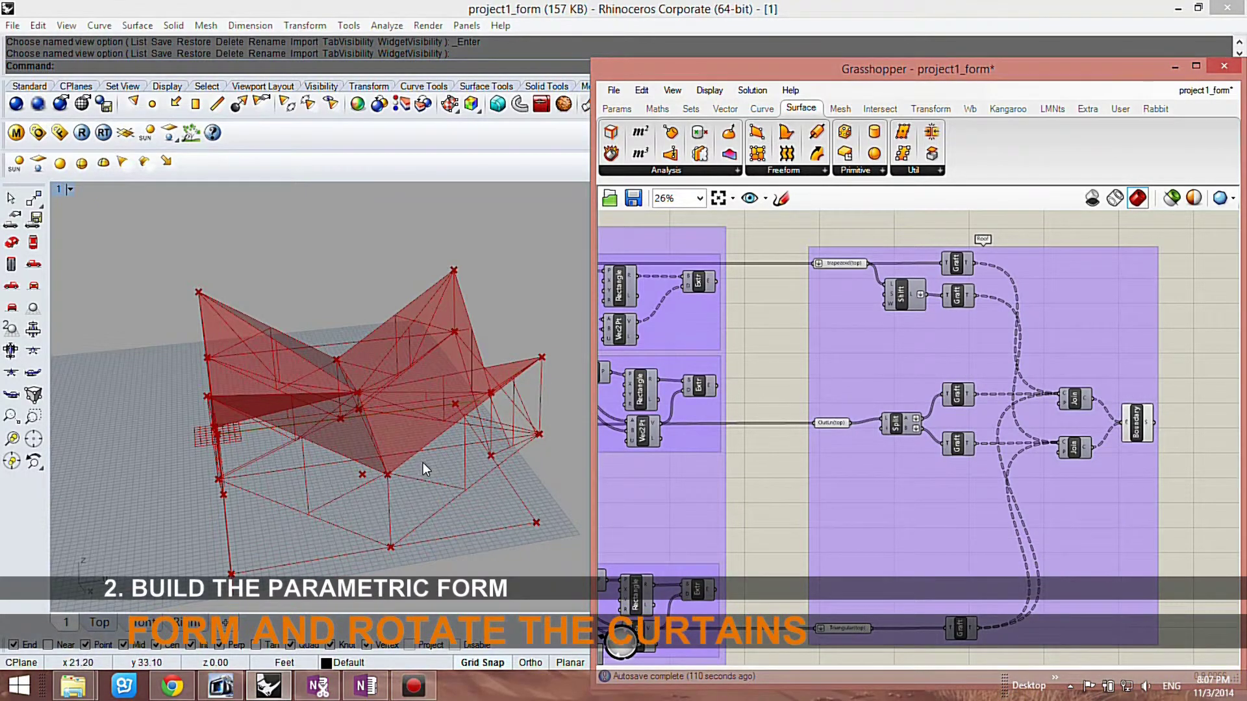
Show the extruded structural frames again by turning on the preview of their three Extr components.
{"action": "left_click_drag", "start_coordinate": [736, 279], "coordinate": [689, 584]}
{"action": "middle_click", "coordinate": [689, 583]}
{"action": "left_click", "coordinate": [690, 592]}
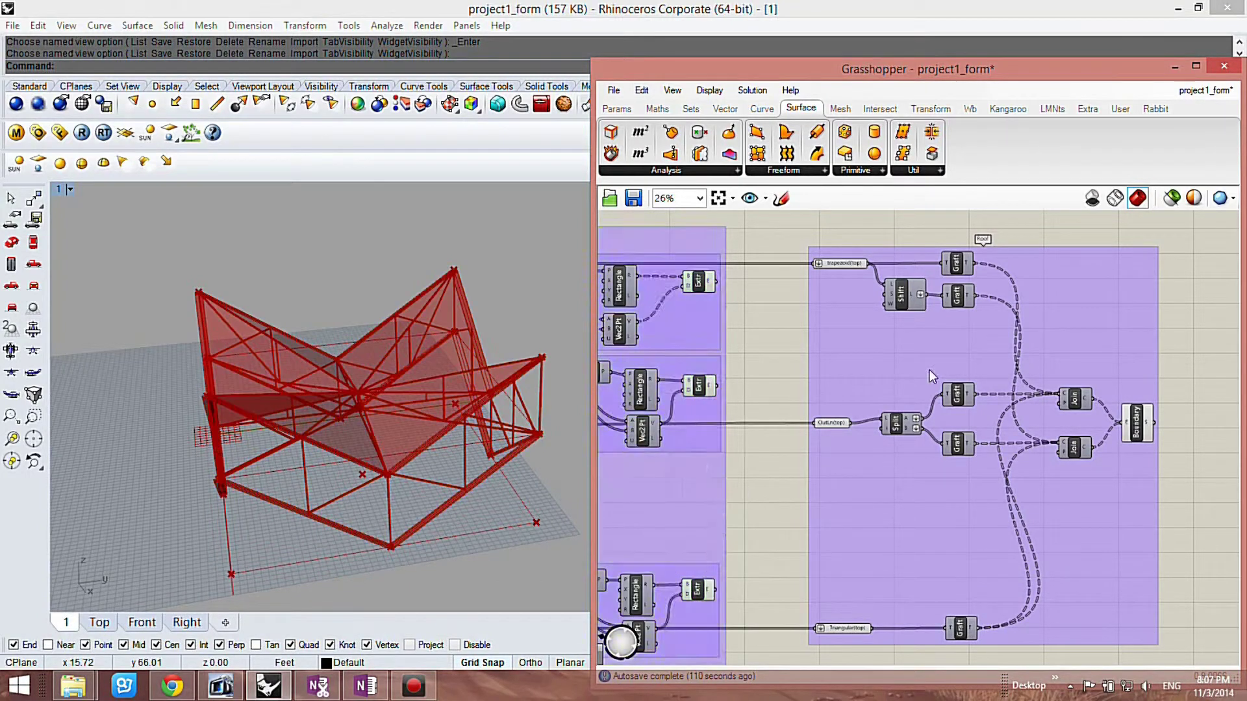
Turn on the preview of the Extr component in the curtain group and view its facade surfaces.
{"action": "scroll", "coordinate": [880, 371], "scroll_direction": "down", "scroll_amount": 5}
{"action": "scroll", "coordinate": [890, 404], "scroll_direction": "up", "scroll_amount": 10}
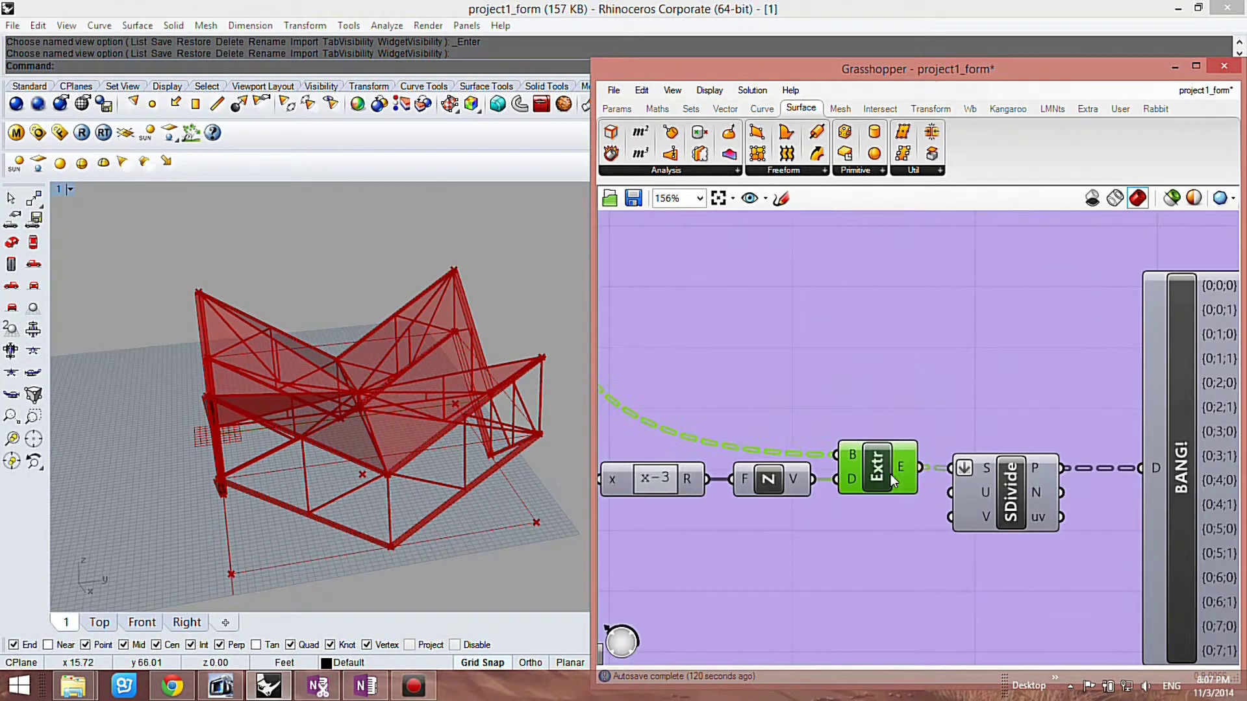
{"action": "right_click", "coordinate": [882, 473]}
{"action": "left_click", "coordinate": [919, 513]}
{"action": "right_click_drag", "start_coordinate": [485, 497], "coordinate": [354, 470]}
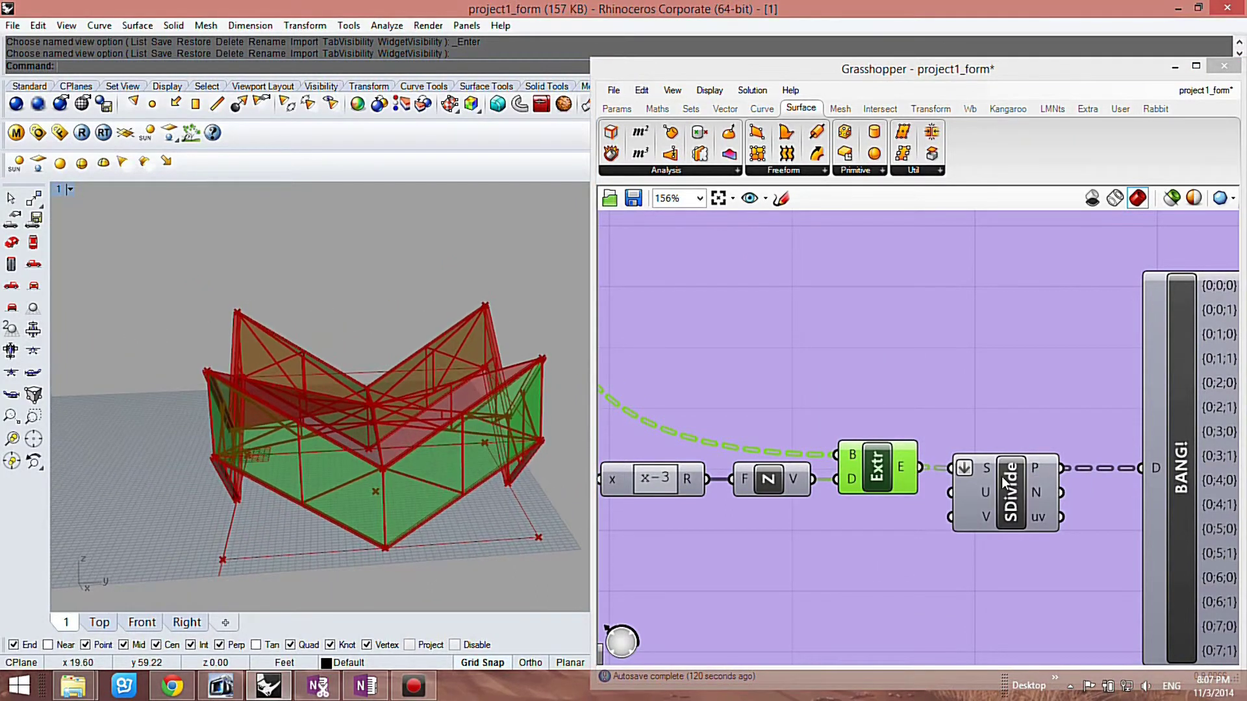
Turn on the preview of the SDivide component to show the division points on the facade surfaces.
{"action": "left_click", "coordinate": [1012, 495]}
{"action": "right_click", "coordinate": [1013, 494]}
{"action": "left_click", "coordinate": [1027, 519]}
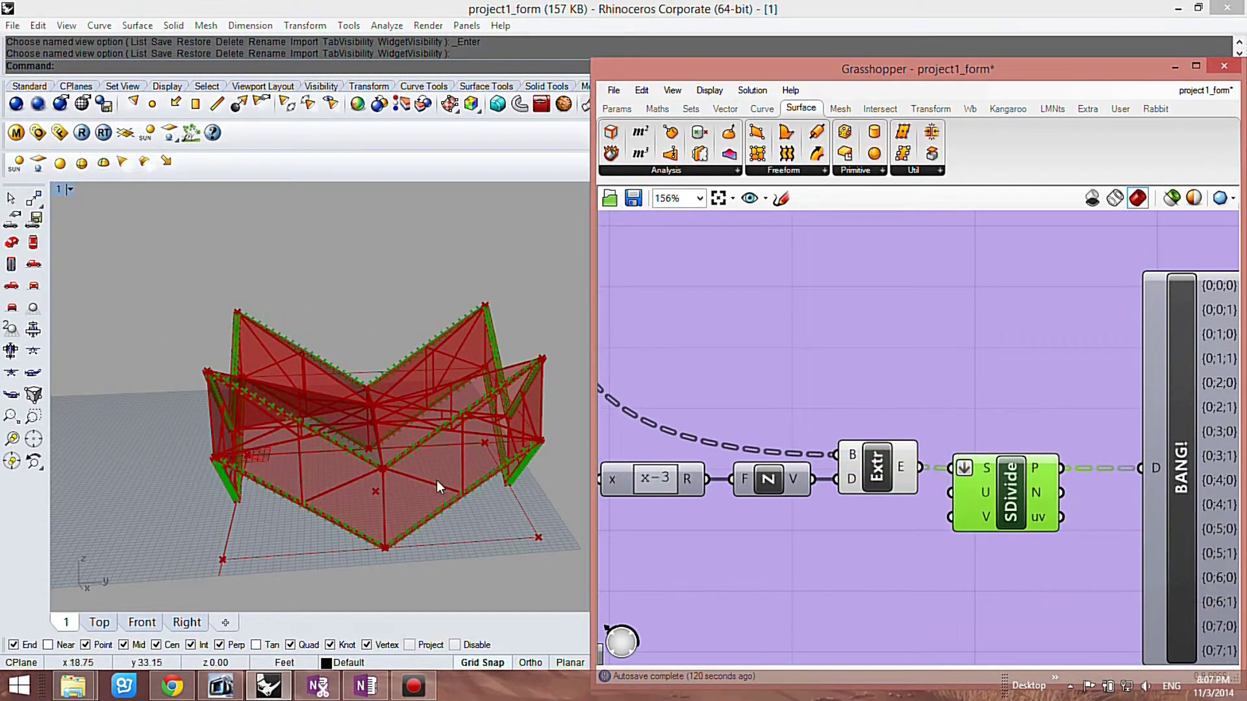
Turn on the preview of the upper Pt parameter after the BANG! component, showing the lower-edge points.
{"action": "left_click", "coordinate": [785, 574]}
{"action": "scroll", "coordinate": [773, 499], "scroll_direction": "down", "scroll_amount": 4}
{"action": "right_click_drag", "start_coordinate": [1189, 494], "coordinate": [961, 493]}
{"action": "scroll", "coordinate": [842, 487], "scroll_direction": "up", "scroll_amount": 3}
{"action": "left_click", "coordinate": [753, 350]}
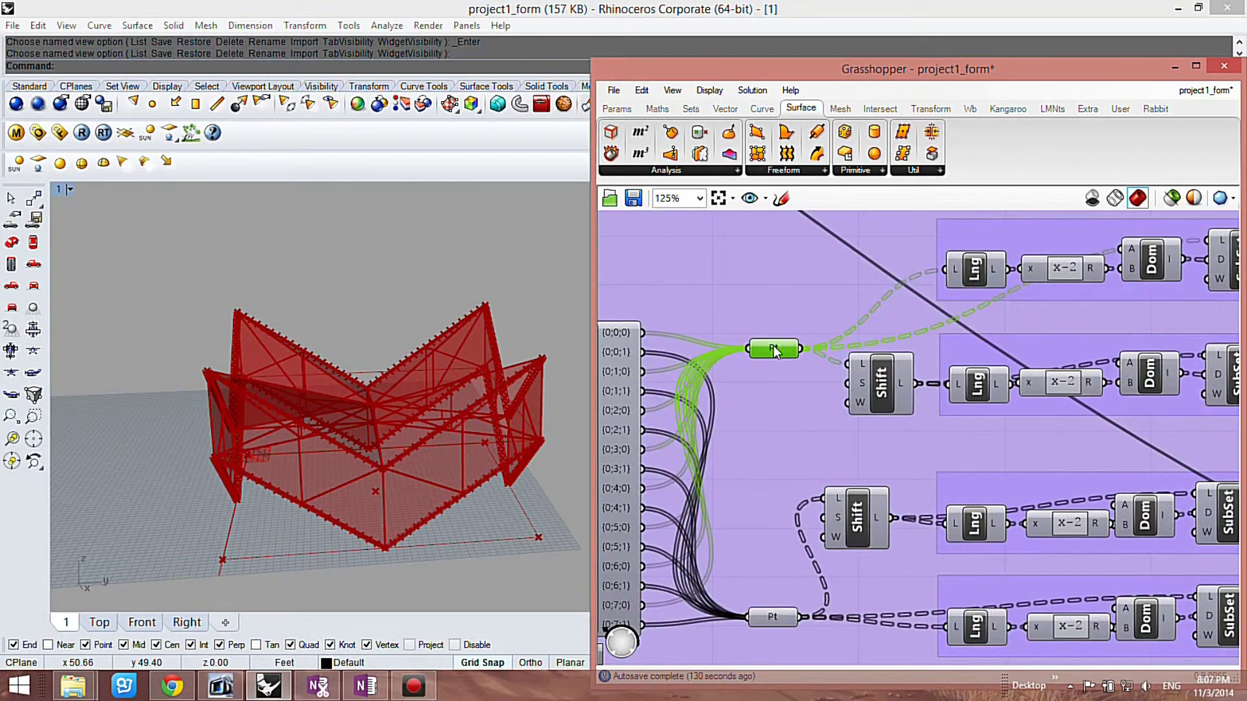
{"action": "right_click", "coordinate": [775, 350]}
{"action": "left_click", "coordinate": [838, 318]}
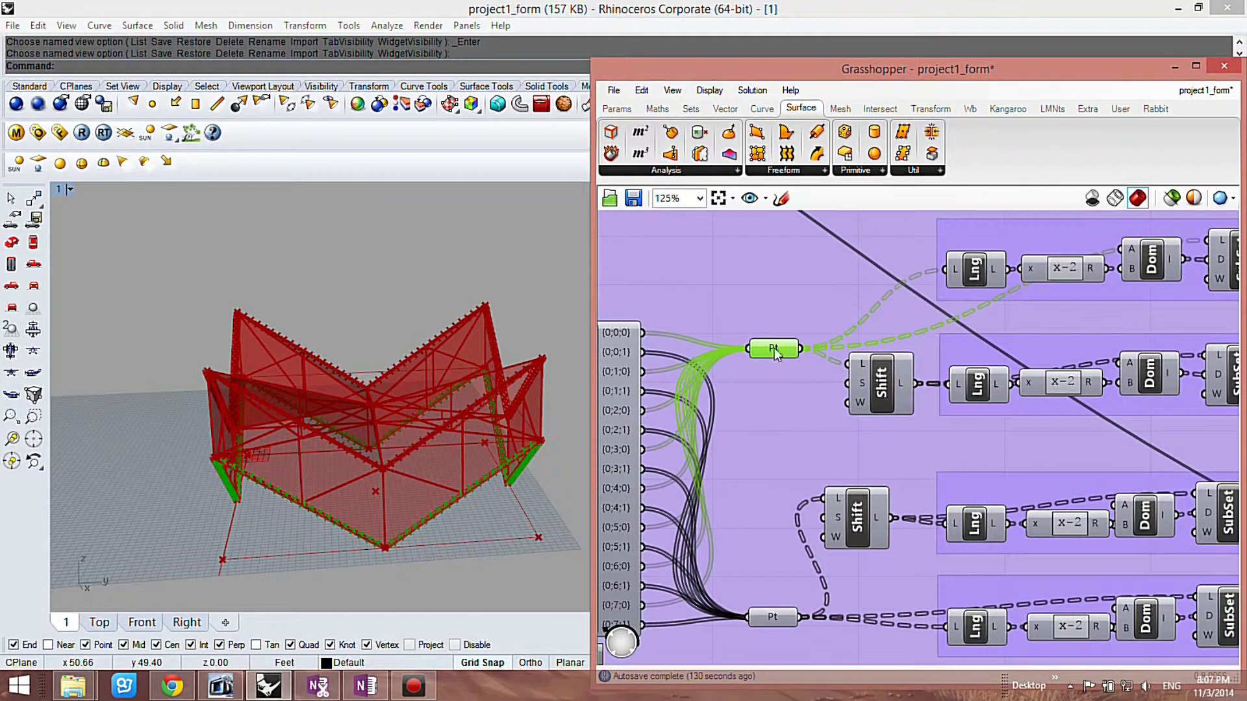
Turn on the preview of the lower Pt parameter and view its highlighted points along the facades' upper edges.
{"action": "left_click", "coordinate": [776, 597]}
{"action": "scroll", "coordinate": [777, 597], "scroll_direction": "up", "scroll_amount": 3}
{"action": "right_click", "coordinate": [778, 579]}
{"action": "left_click", "coordinate": [824, 317]}
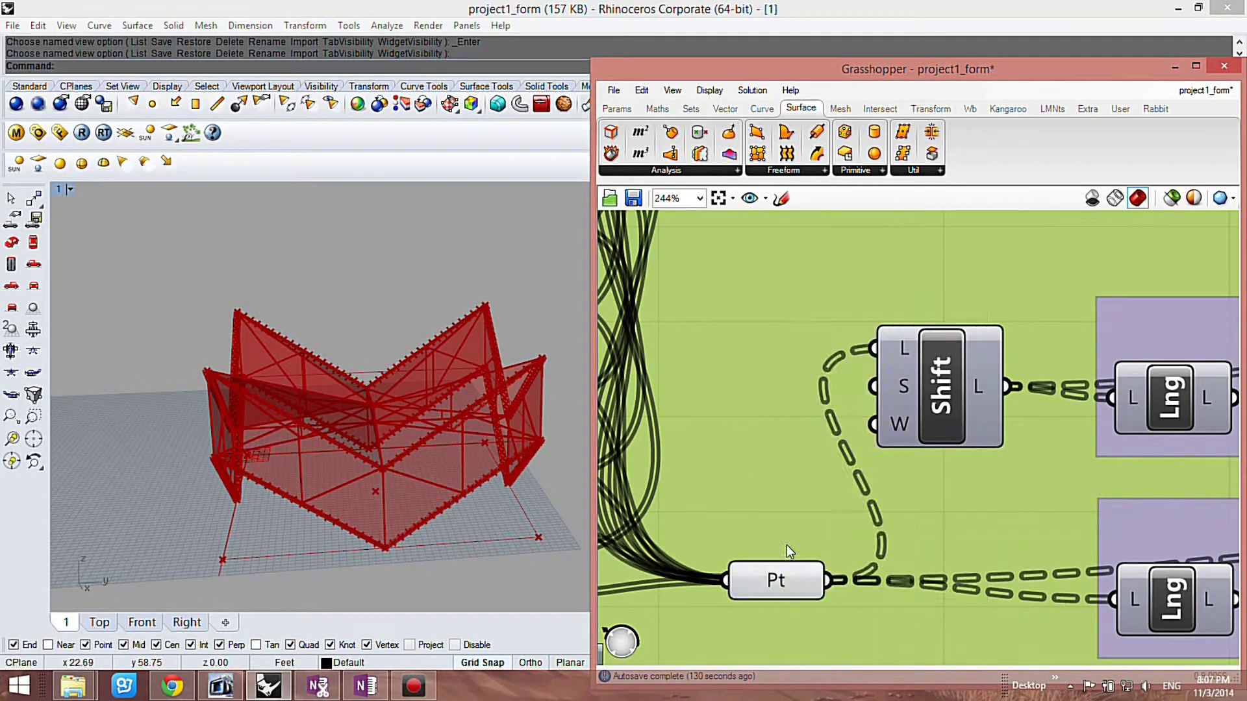
{"action": "left_click", "coordinate": [776, 584]}
{"action": "right_click_drag", "start_coordinate": [479, 556], "coordinate": [492, 433]}
{"action": "scroll", "coordinate": [504, 474], "scroll_direction": "up", "scroll_amount": 3}
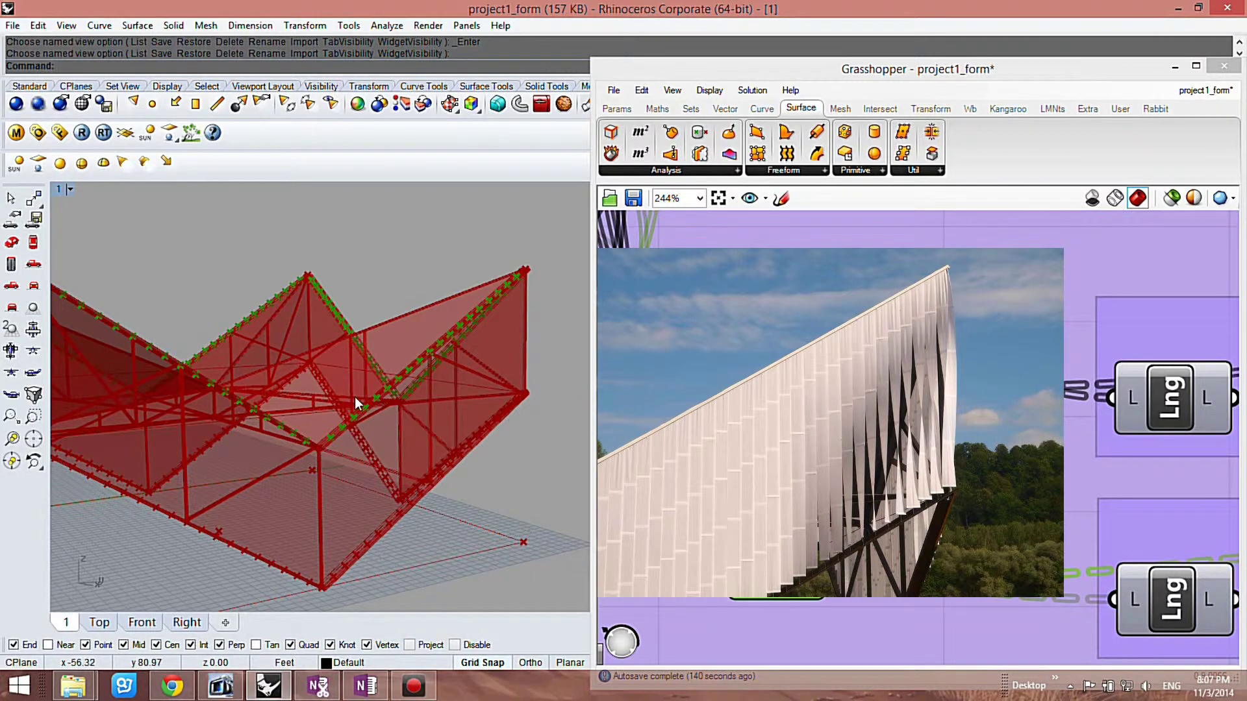
Compare the points held by the two Pt parameters after the BANG! component by selecting them in turn.
{"action": "scroll", "coordinate": [802, 610], "scroll_direction": "down", "scroll_amount": 4}
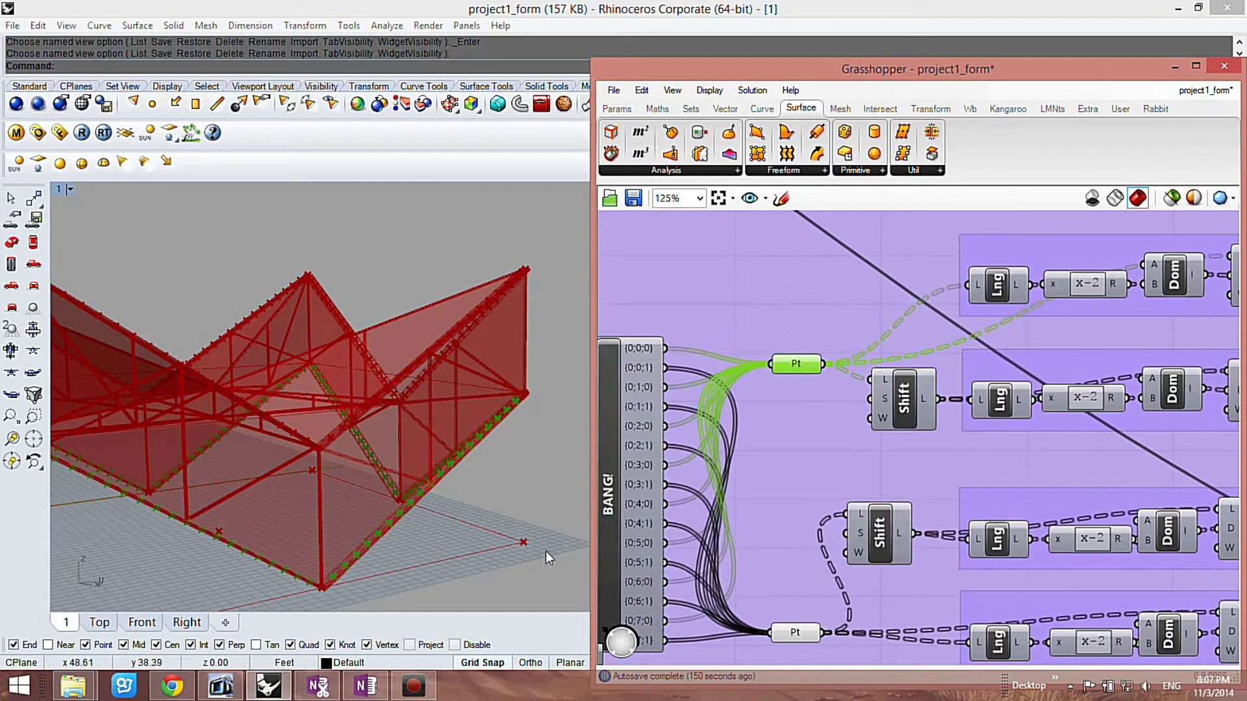
{"action": "left_click", "coordinate": [788, 311]}
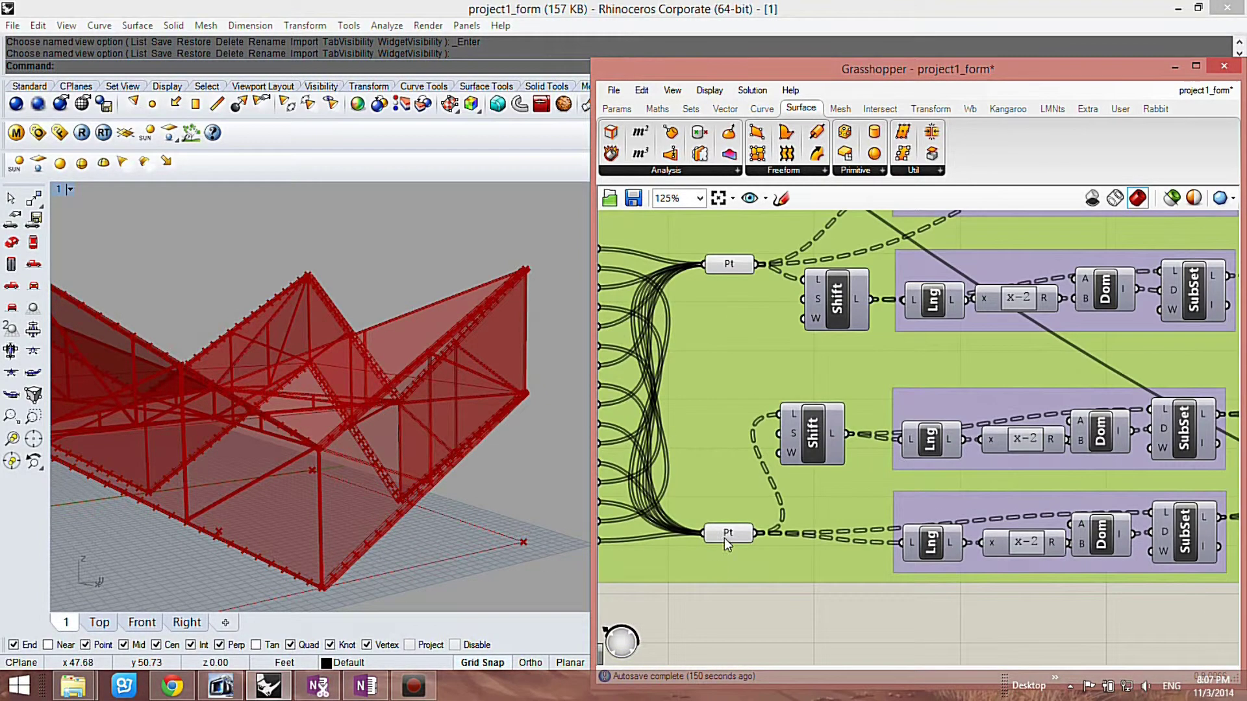
{"action": "left_click", "coordinate": [726, 533]}
{"action": "scroll", "coordinate": [893, 492], "scroll_direction": "down", "scroll_amount": 3}
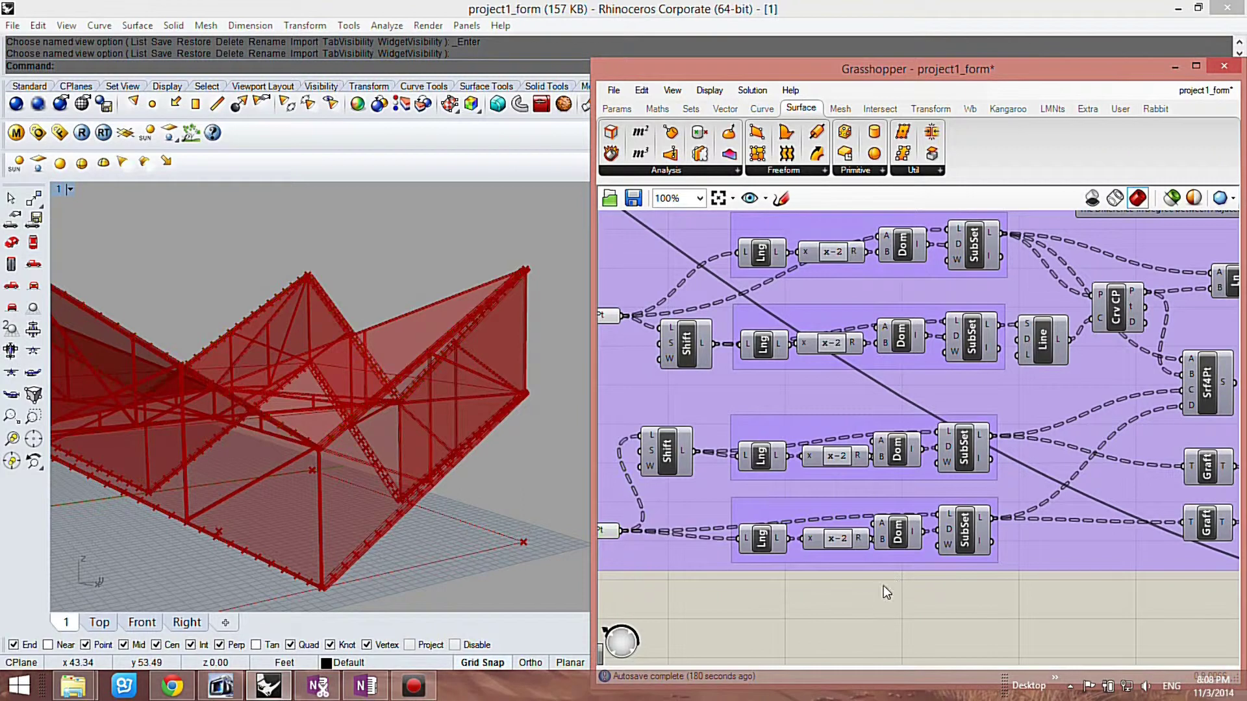
Turn on the preview of the Ln component fed by the two Graft components and inspect its upper-edge lines.
{"action": "scroll", "coordinate": [883, 609], "scroll_direction": "down", "scroll_amount": 2}
{"action": "scroll", "coordinate": [1065, 458], "scroll_direction": "up", "scroll_amount": 1}
{"action": "left_click", "coordinate": [1103, 520]}
{"action": "right_click", "coordinate": [1102, 519]}
{"action": "left_click", "coordinate": [1074, 553]}
{"action": "right_click_drag", "start_coordinate": [409, 463], "coordinate": [427, 493]}
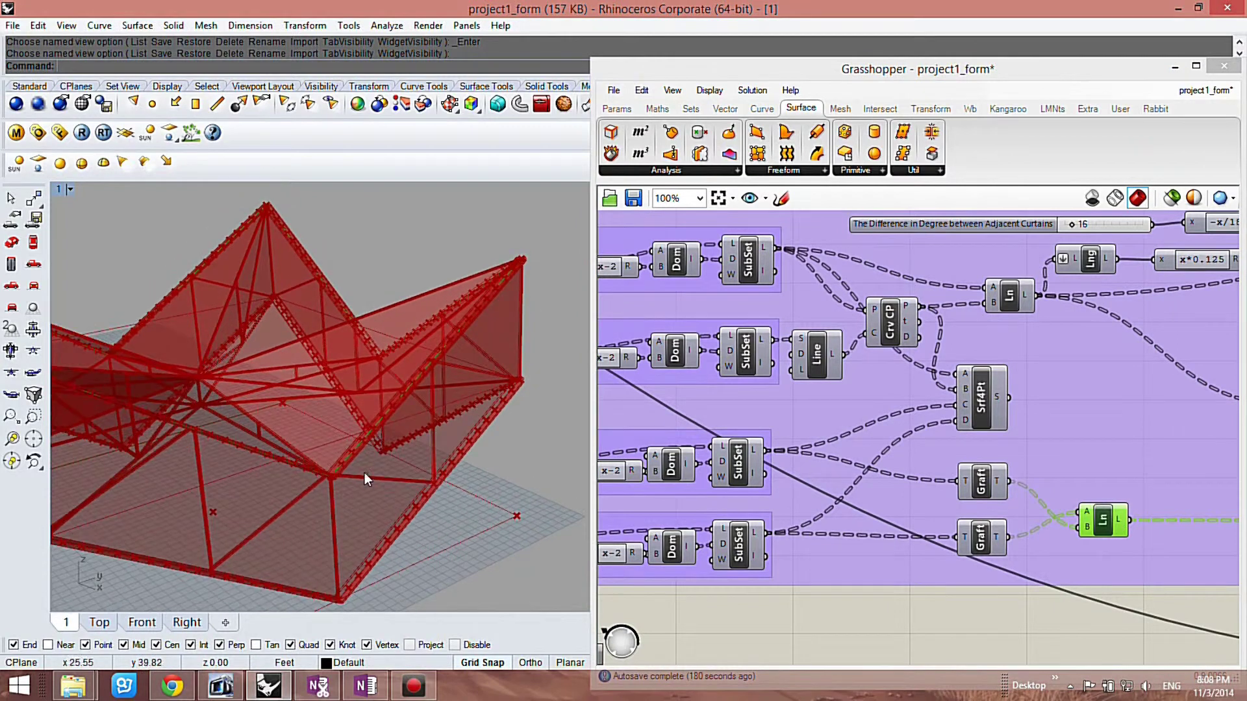
{"action": "scroll", "coordinate": [363, 471], "scroll_direction": "up", "scroll_amount": 4}
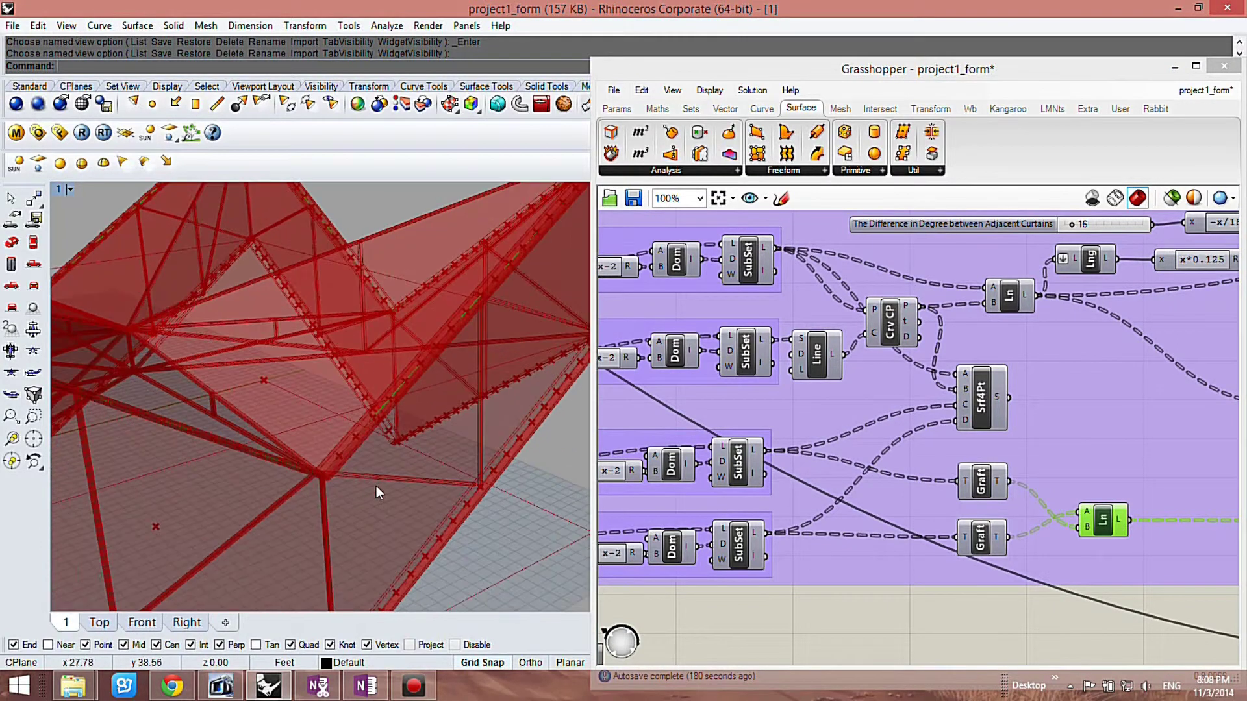
{"action": "scroll", "coordinate": [379, 485], "scroll_direction": "down", "scroll_amount": 4}
Select the upper Pt parameter in the curtain group and review its points along the facades' lower edge.
{"action": "left_click", "coordinate": [902, 650]}
{"action": "scroll", "coordinate": [992, 564], "scroll_direction": "down", "scroll_amount": 1}
{"action": "right_click_drag", "start_coordinate": [618, 357], "coordinate": [774, 450]}
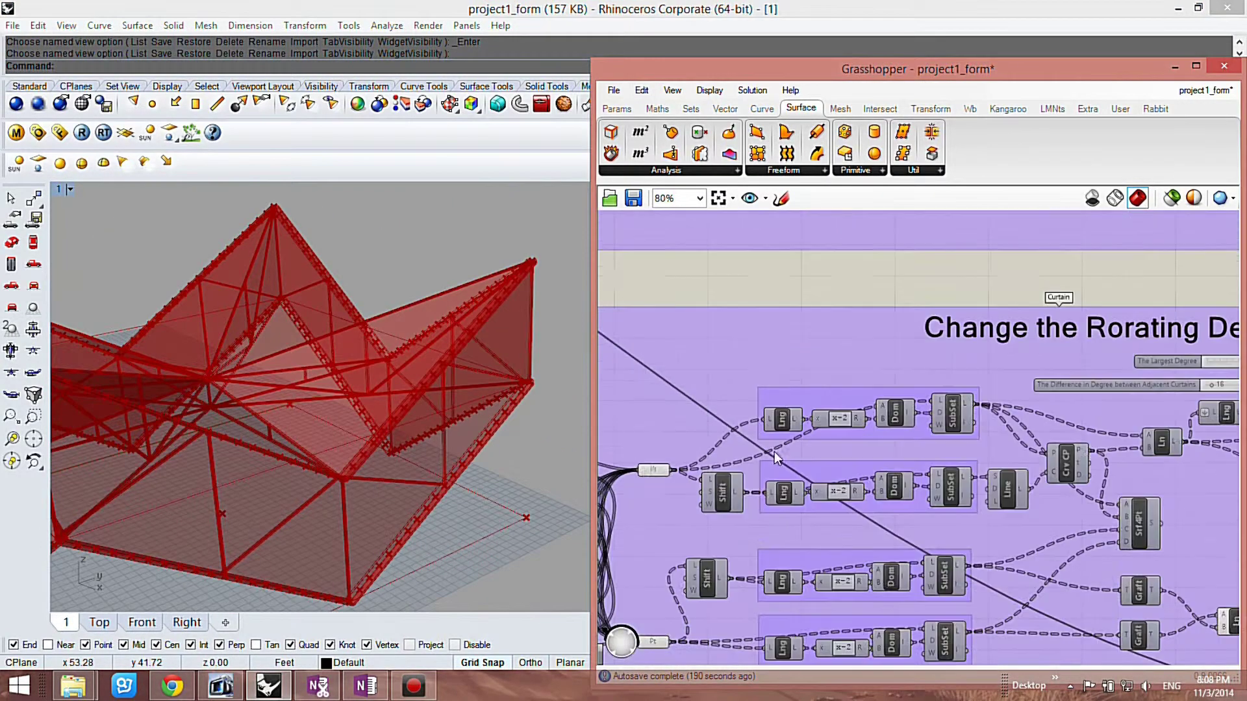
{"action": "left_click", "coordinate": [646, 471]}
{"action": "mouse_move", "coordinate": [469, 485]}
{"action": "right_mouse_down"}
{"action": "mouse_move", "coordinate": [440, 437]}
{"action": "mouse_move", "coordinate": [461, 464]}
{"action": "right_mouse_up"}
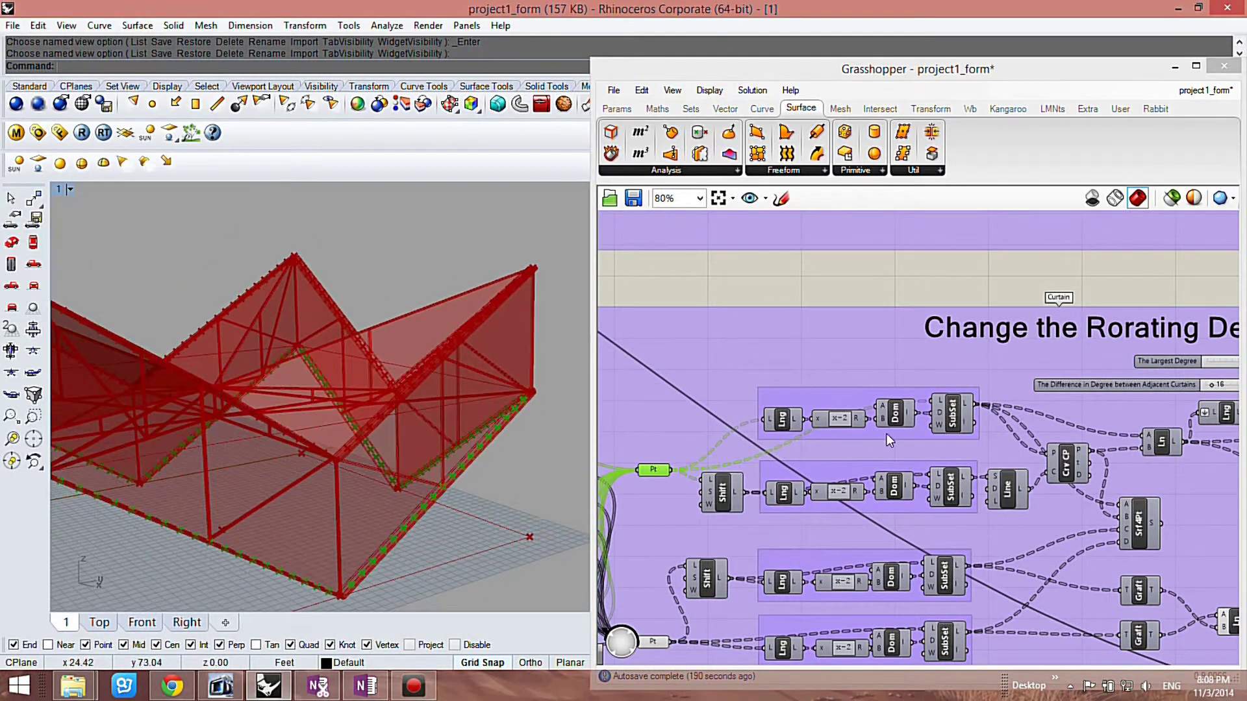
Turn on the preview of the Line component that follows the second SubSet in the curtain group.
{"action": "scroll", "coordinate": [878, 369], "scroll_direction": "up", "scroll_amount": 6}
{"action": "scroll", "coordinate": [949, 454], "scroll_direction": "down", "scroll_amount": 3}
{"action": "left_click", "coordinate": [868, 520]}
{"action": "right_click", "coordinate": [868, 520]}
{"action": "left_click", "coordinate": [887, 544]}
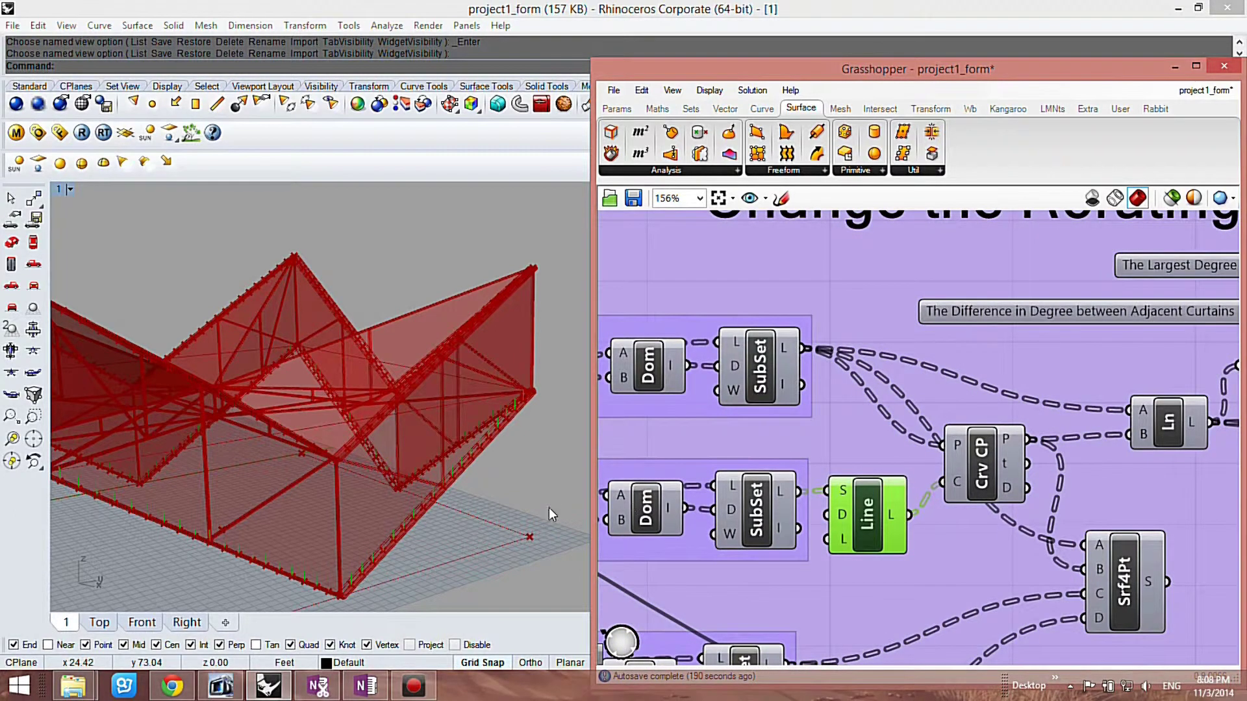
Turn on the preview of the Crv CP component to show the closest points near the lower edge.
{"action": "left_click", "coordinate": [486, 505]}
{"action": "scroll", "coordinate": [411, 536], "scroll_direction": "up", "scroll_amount": 5}
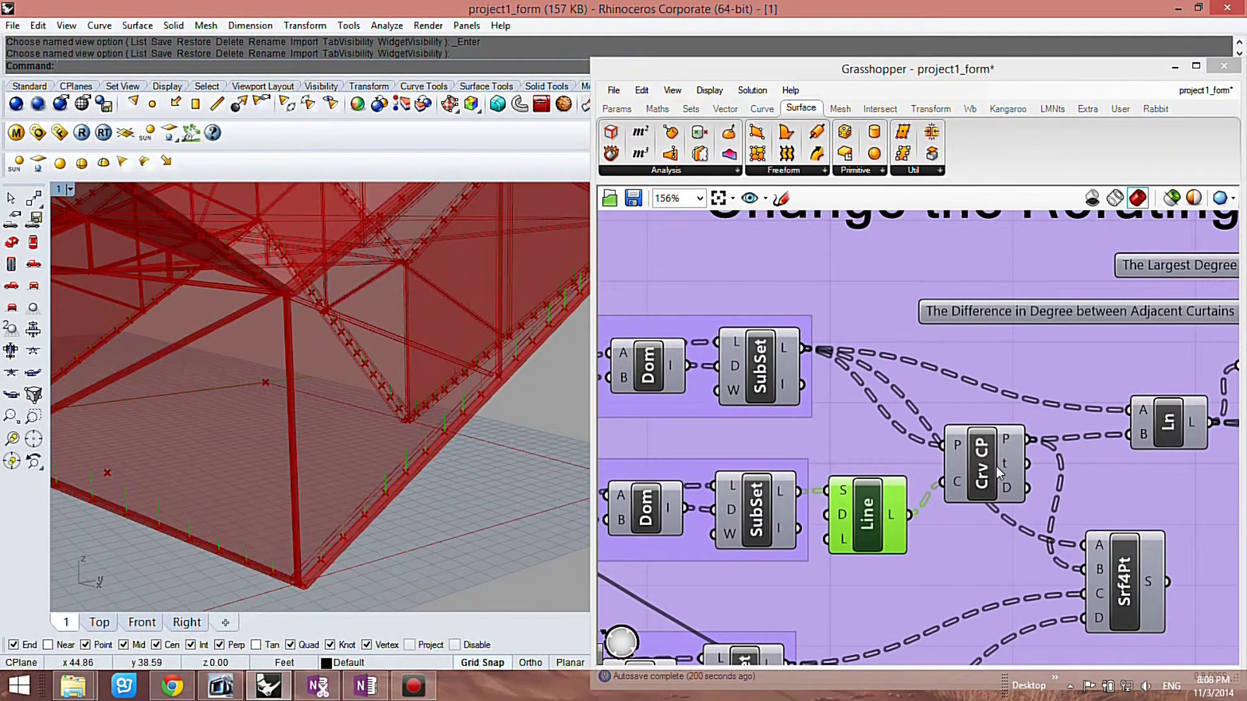
{"action": "left_click", "coordinate": [1000, 470]}
{"action": "right_click", "coordinate": [978, 453]}
{"action": "left_click", "coordinate": [985, 480]}
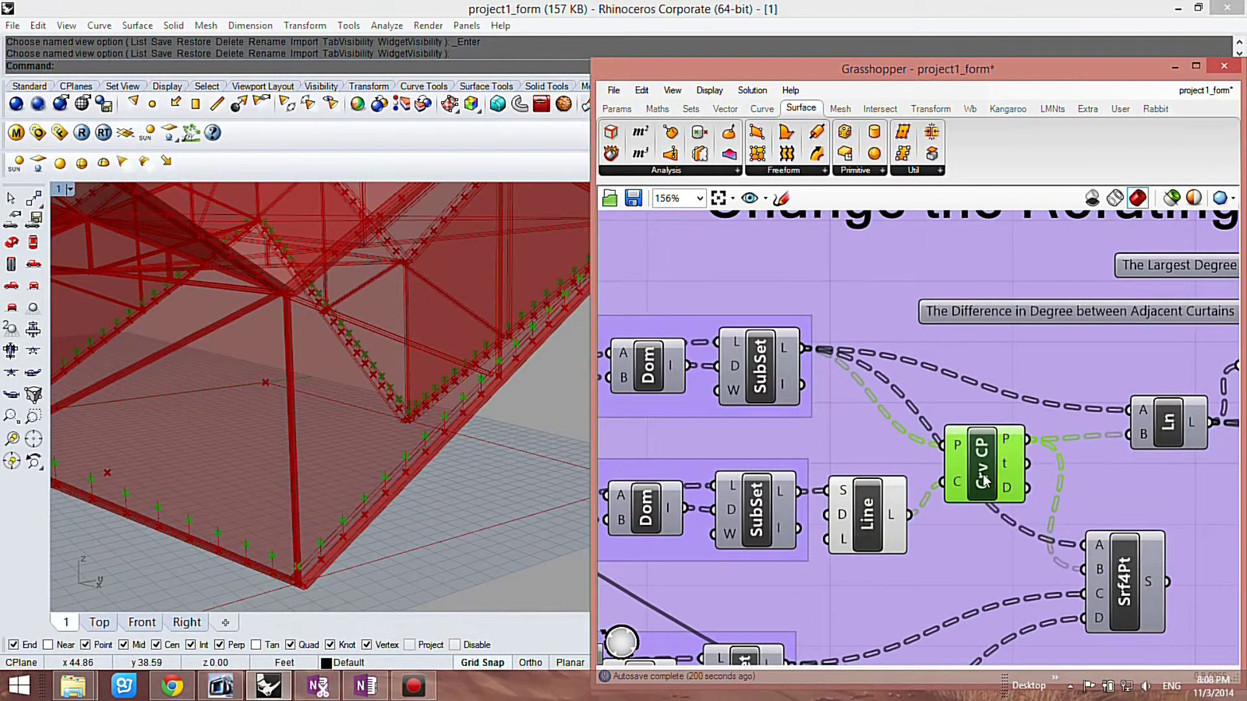
Turn on the preview of the Ln component after Crv CP and inspect its lines along the lower edge.
{"action": "left_click", "coordinate": [1162, 422]}
{"action": "right_click", "coordinate": [1163, 421]}
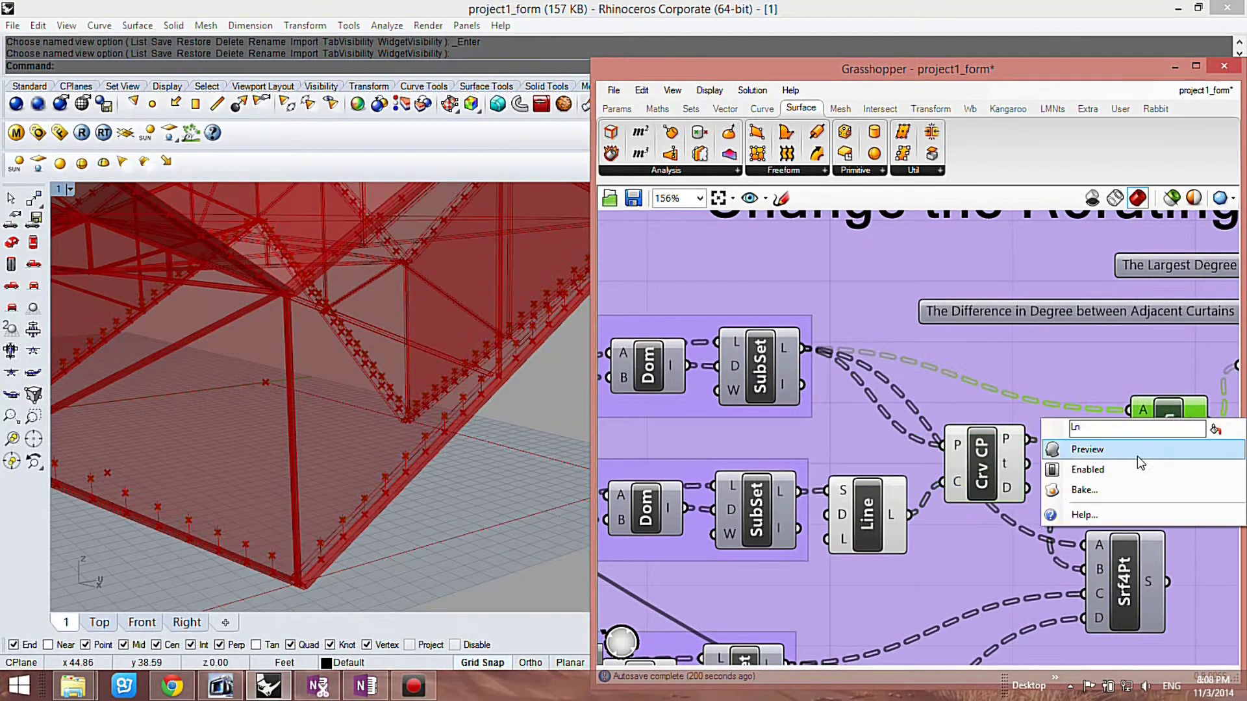
{"action": "left_click", "coordinate": [1092, 449]}
{"action": "mouse_move", "coordinate": [454, 444]}
{"action": "right_mouse_down"}
{"action": "mouse_move", "coordinate": [419, 471]}
{"action": "mouse_move", "coordinate": [440, 453]}
{"action": "right_mouse_up"}
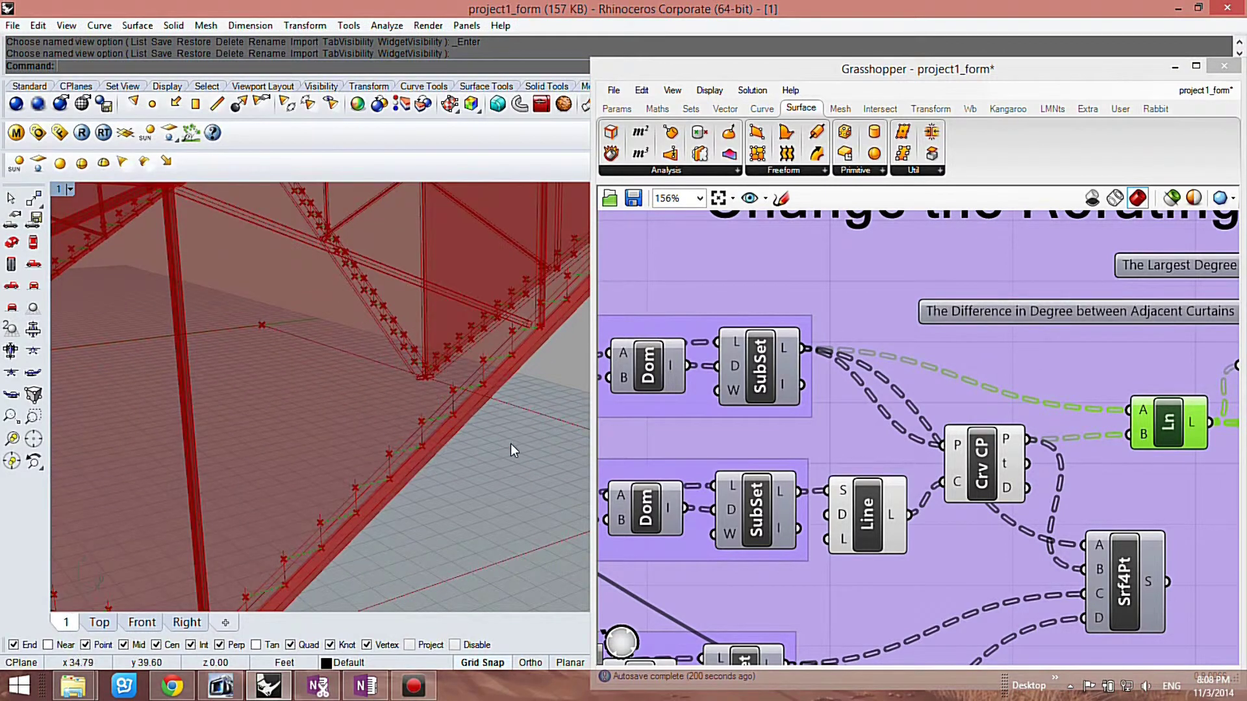
Turn on the preview of the Srf4Pt component in the curtain group.
{"action": "left_click", "coordinate": [1050, 396]}
{"action": "scroll", "coordinate": [1050, 396], "scroll_direction": "down", "scroll_amount": 4}
{"action": "scroll", "coordinate": [980, 452], "scroll_direction": "up", "scroll_amount": 1}
{"action": "scroll", "coordinate": [980, 452], "scroll_direction": "down", "scroll_amount": 1}
{"action": "scroll", "coordinate": [890, 441], "scroll_direction": "up", "scroll_amount": 2}
{"action": "left_click", "coordinate": [881, 433]}
{"action": "right_click", "coordinate": [881, 434]}
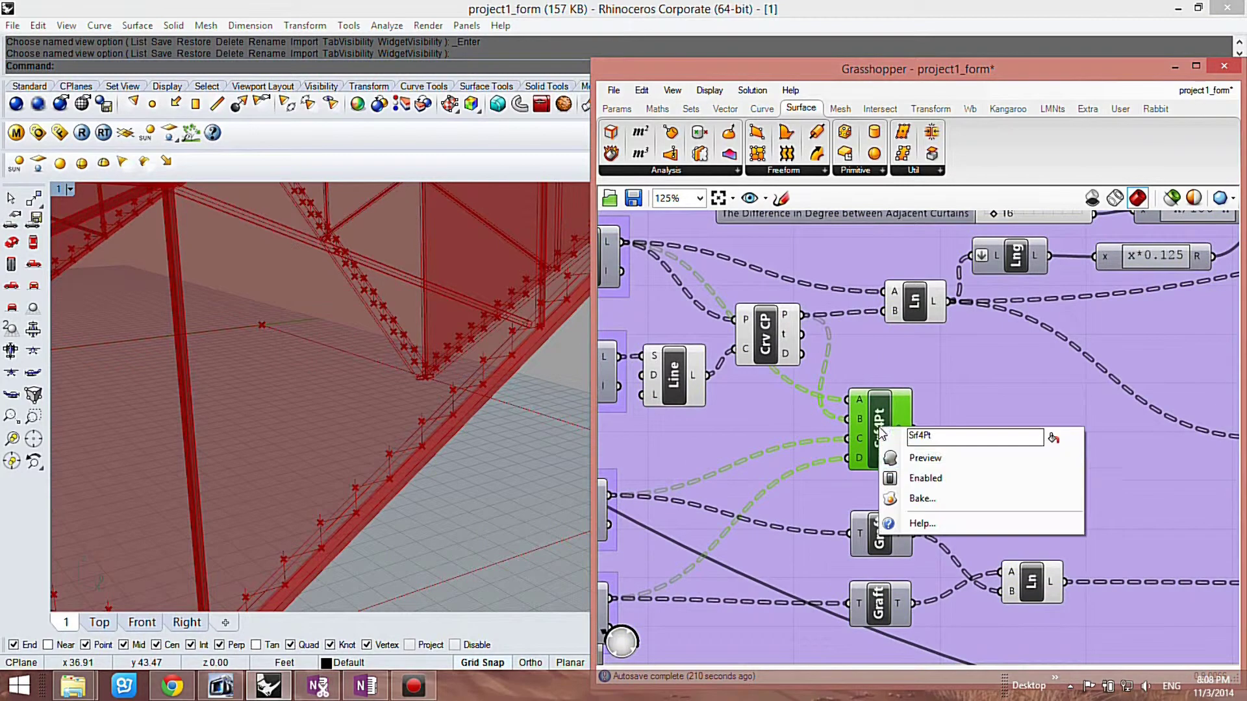
{"action": "left_click", "coordinate": [908, 459]}
Examine the four-point curtain surfaces on the facades from several angles and distances.
{"action": "right_click_drag", "start_coordinate": [501, 480], "coordinate": [439, 496]}
{"action": "scroll", "coordinate": [424, 393], "scroll_direction": "down", "scroll_amount": 4}
{"action": "scroll", "coordinate": [431, 324], "scroll_direction": "up", "scroll_amount": 3}
{"action": "scroll", "coordinate": [428, 428], "scroll_direction": "down", "scroll_amount": 4}
{"action": "scroll", "coordinate": [429, 428], "scroll_direction": "up", "scroll_amount": 6}
{"action": "scroll", "coordinate": [439, 496], "scroll_direction": "up", "scroll_amount": 3}
{"action": "scroll", "coordinate": [439, 496], "scroll_direction": "up", "scroll_amount": 3}
{"action": "scroll", "coordinate": [478, 563], "scroll_direction": "down", "scroll_amount": 6}
{"action": "right_click_drag", "start_coordinate": [478, 564], "coordinate": [465, 478]}
{"action": "scroll", "coordinate": [469, 476], "scroll_direction": "up", "scroll_amount": 1}
Turn off the preview of the Srf4Pt component.
{"action": "right_click", "coordinate": [877, 434]}
{"action": "left_click", "coordinate": [887, 472]}
{"action": "scroll", "coordinate": [452, 505], "scroll_direction": "up", "scroll_amount": 2}
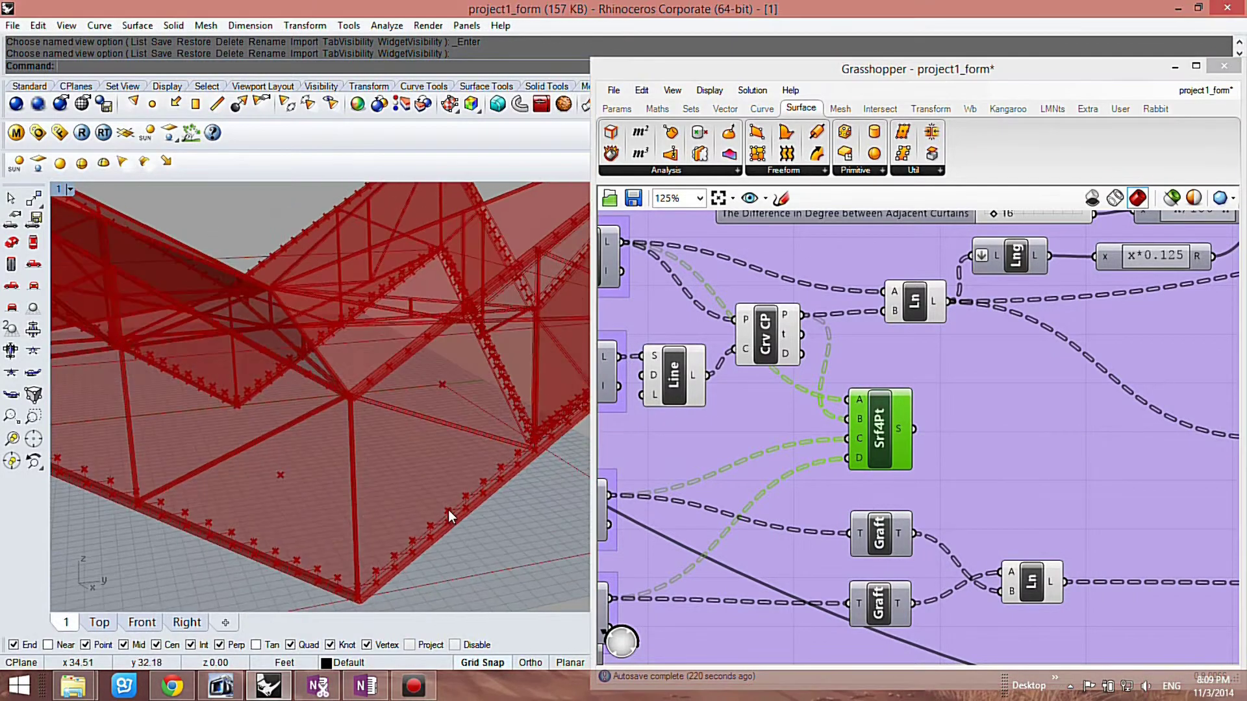
Examine the curtain rotation logic, from the degree sliders through Series and Dispatch to RotAx, alongside the lower-edge lines.
{"action": "scroll", "coordinate": [925, 337], "scroll_direction": "down", "scroll_amount": 4}
{"action": "scroll", "coordinate": [957, 344], "scroll_direction": "up", "scroll_amount": 4}
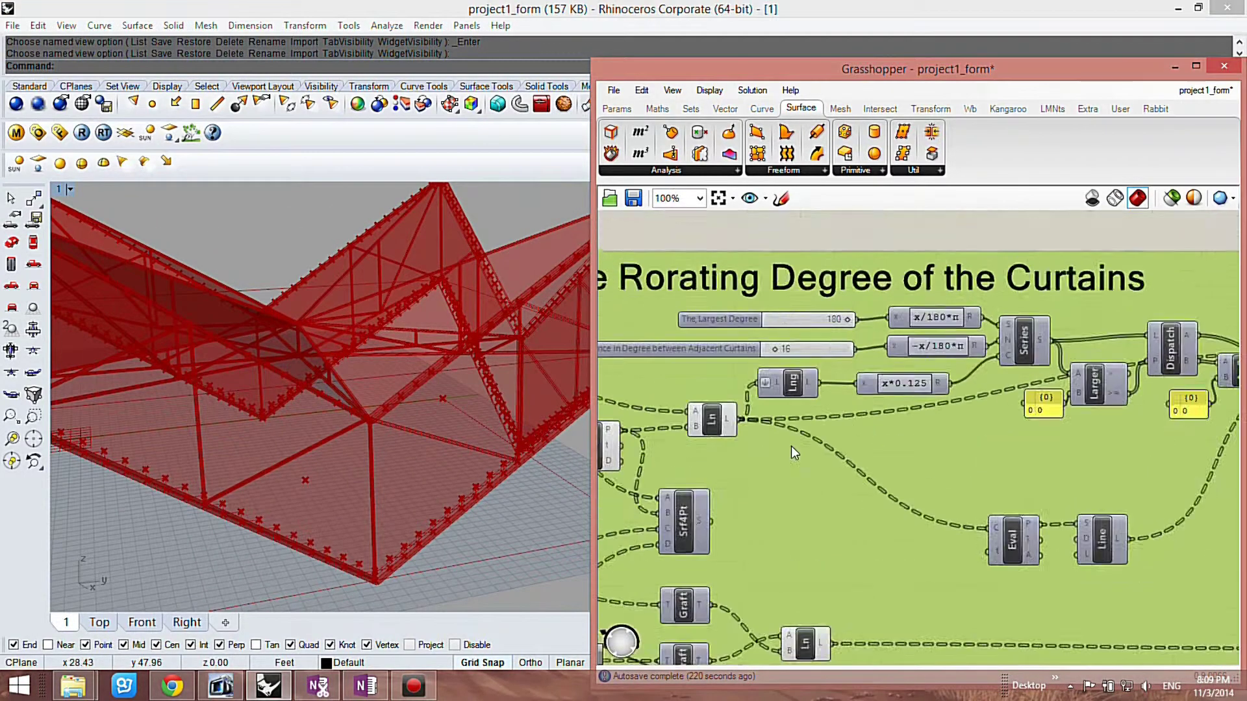
{"action": "scroll", "coordinate": [941, 419], "scroll_direction": "down", "scroll_amount": 2}
{"action": "scroll", "coordinate": [953, 432], "scroll_direction": "up", "scroll_amount": 2}
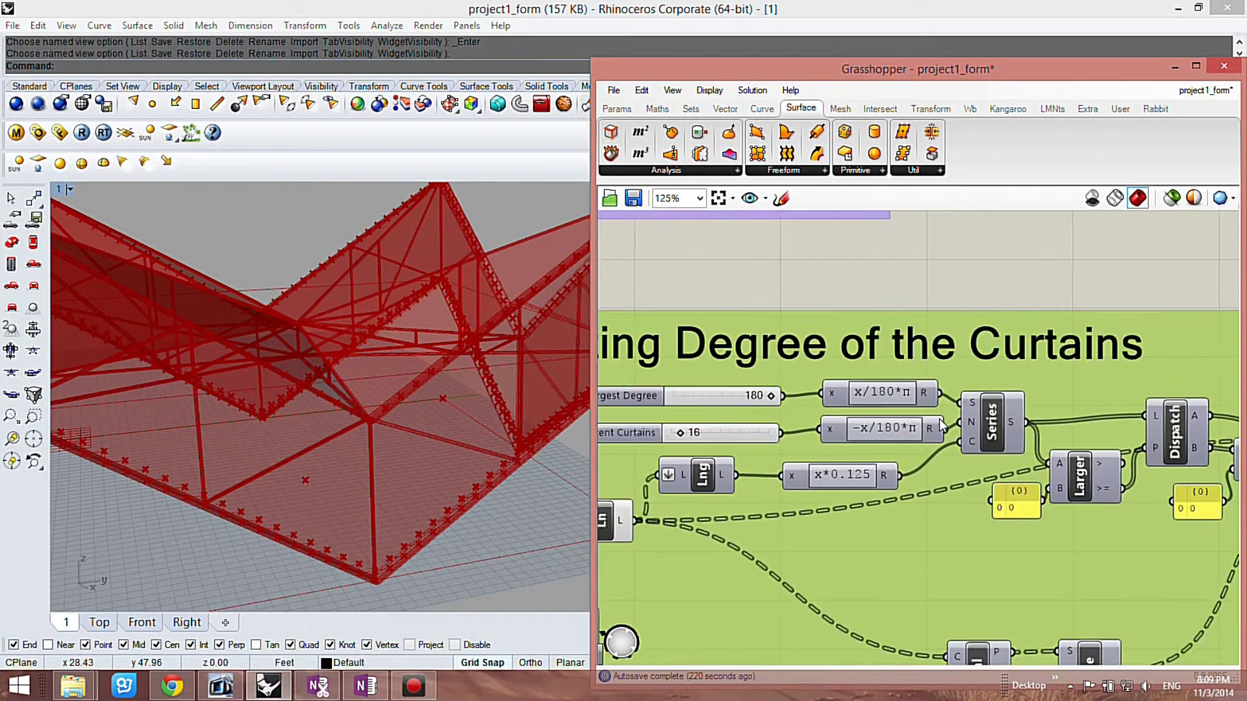
{"action": "scroll", "coordinate": [633, 438], "scroll_direction": "down", "scroll_amount": 2}
{"action": "scroll", "coordinate": [914, 453], "scroll_direction": "up", "scroll_amount": 1}
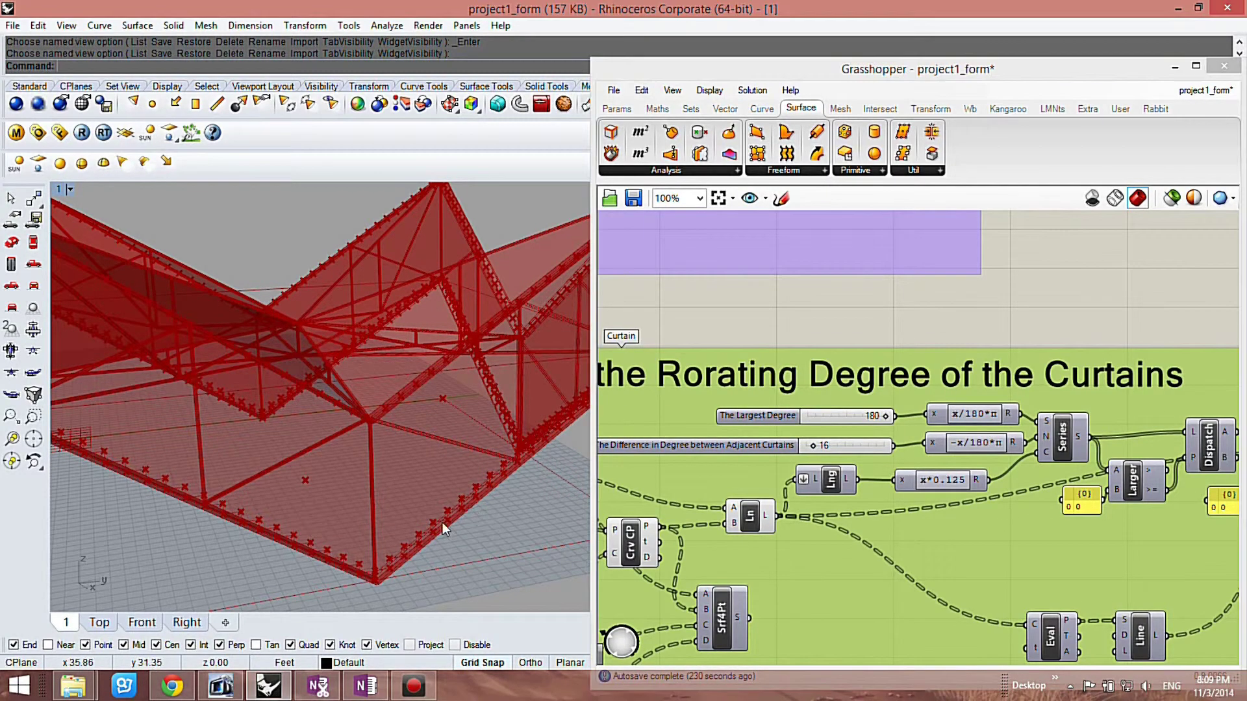
{"action": "scroll", "coordinate": [455, 474], "scroll_direction": "up", "scroll_amount": 4}
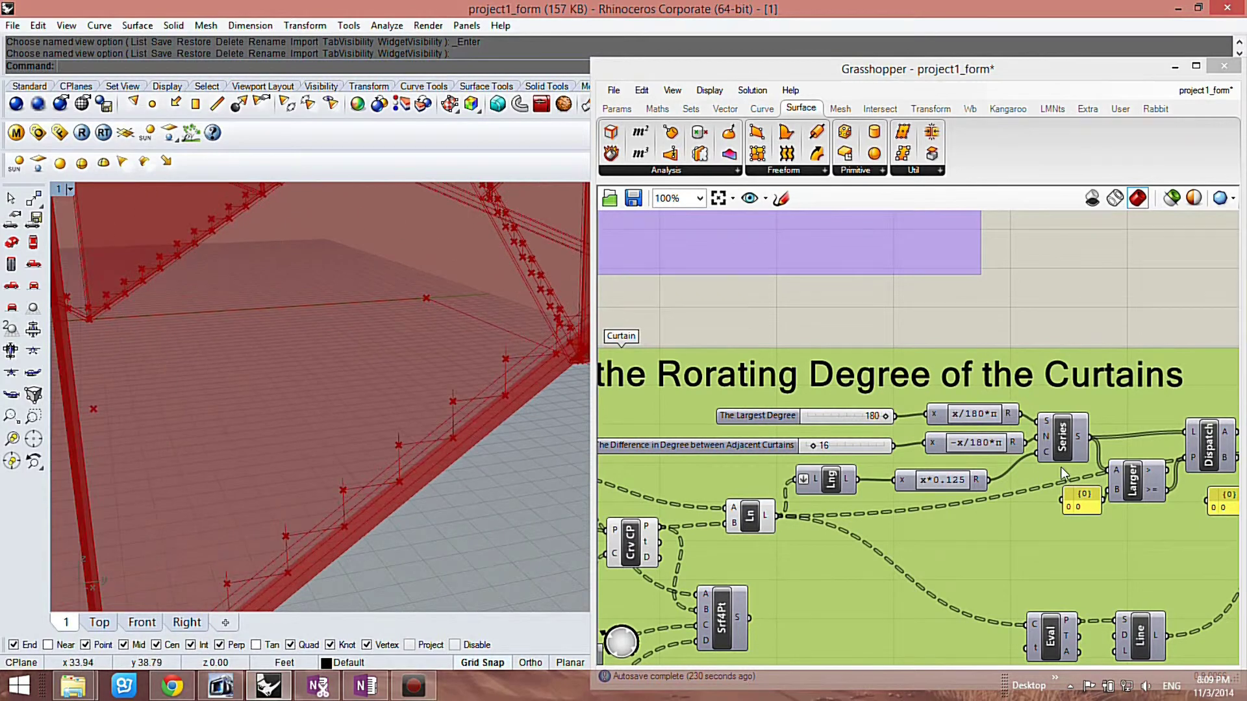
{"action": "scroll", "coordinate": [863, 520], "scroll_direction": "down", "scroll_amount": 2}
{"action": "scroll", "coordinate": [976, 481], "scroll_direction": "up", "scroll_amount": 1}
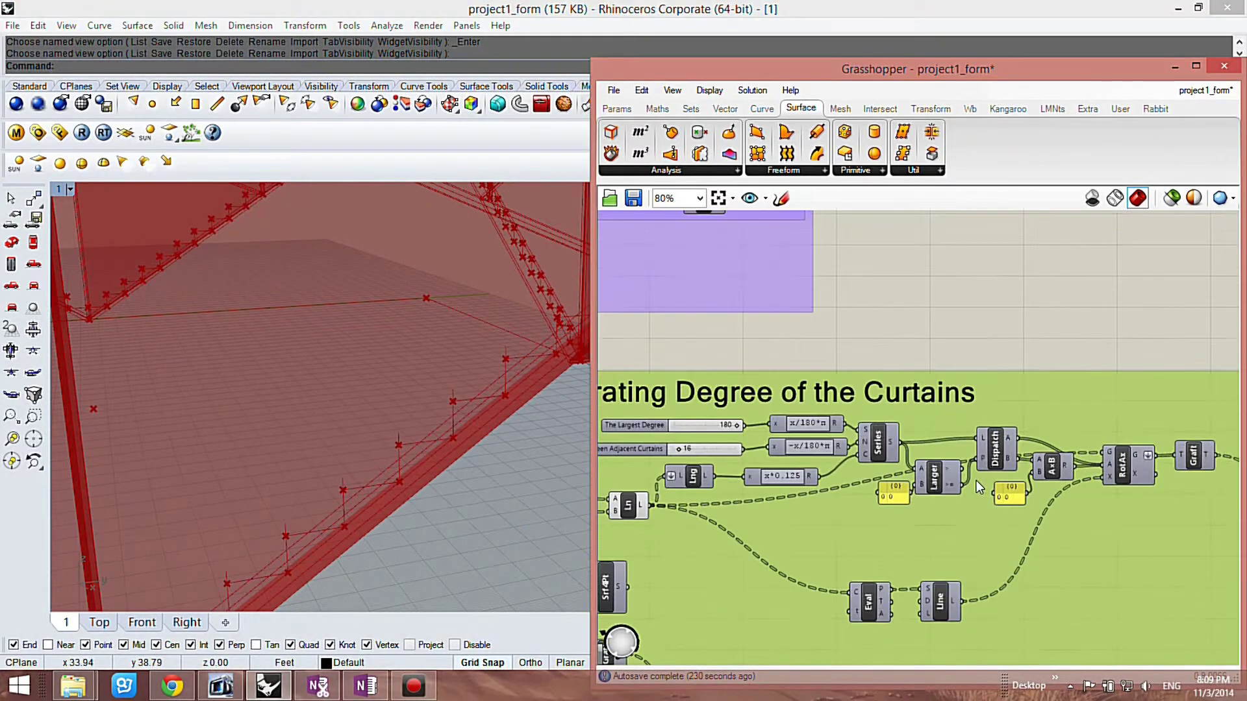
Turn on the preview of RotAx and turn off the preview of the Ln component feeding the rotation logic.
{"action": "left_click", "coordinate": [1123, 464]}
{"action": "right_click", "coordinate": [1125, 458]}
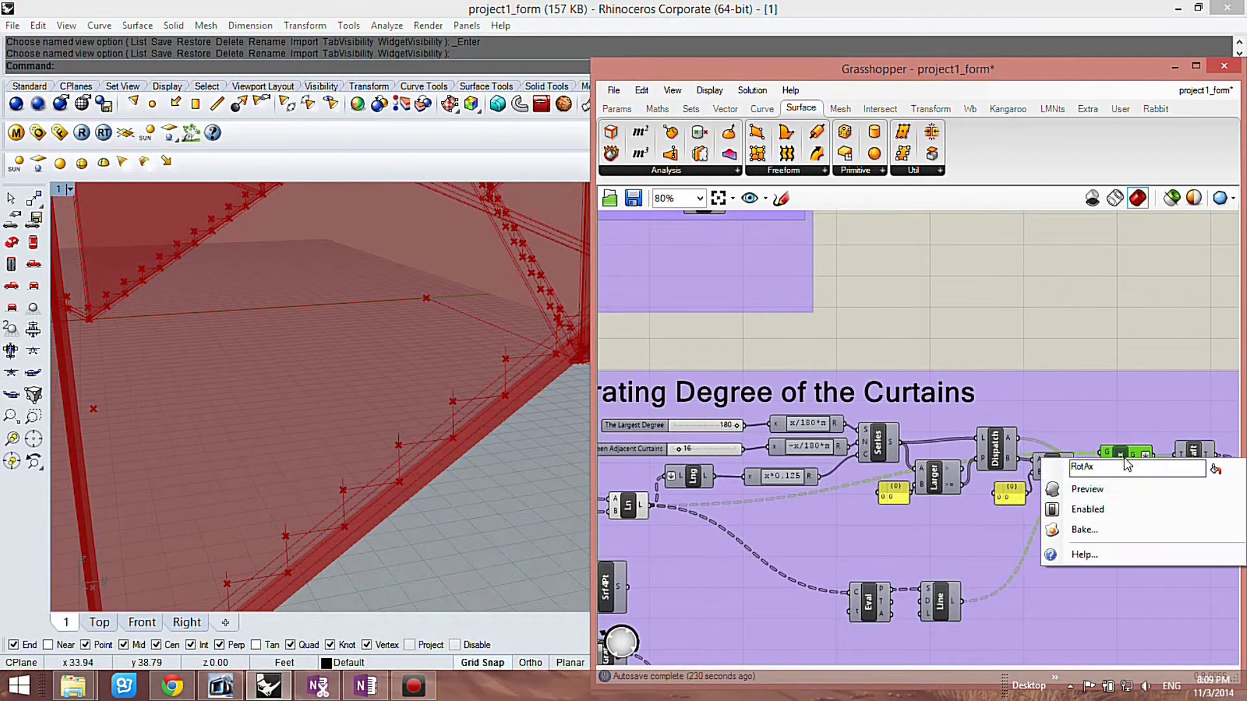
{"action": "left_click", "coordinate": [1076, 493]}
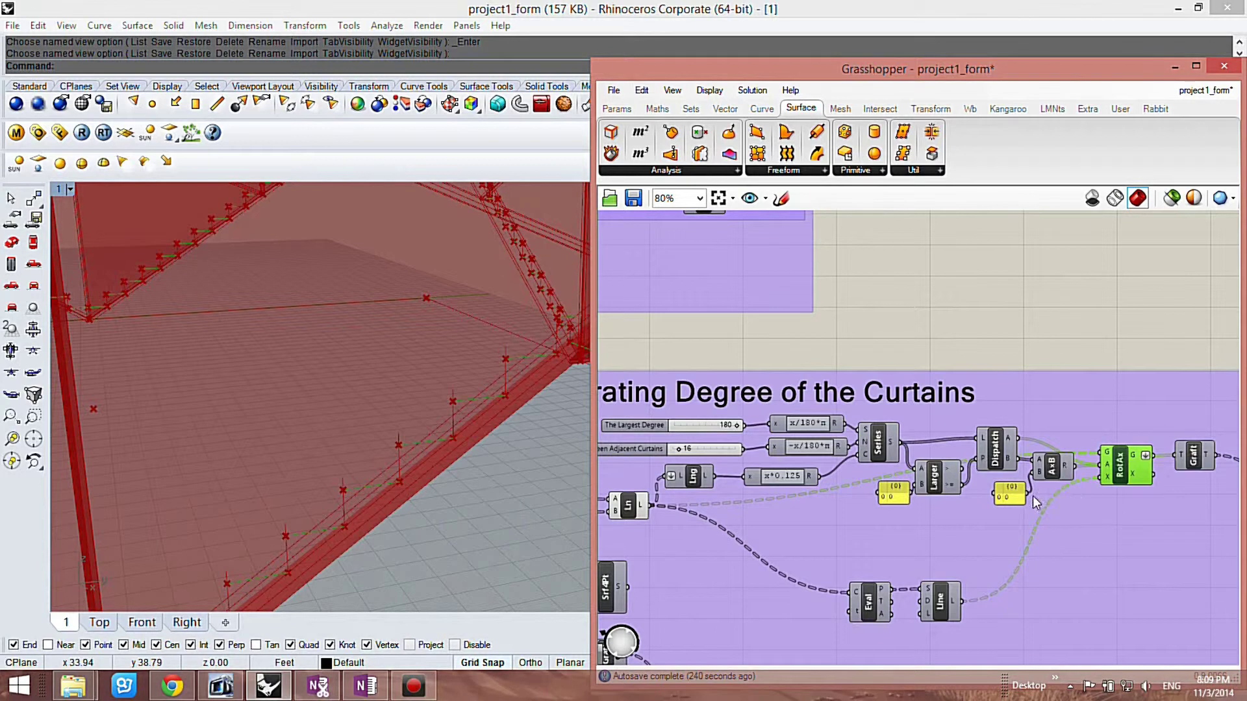
{"action": "left_click", "coordinate": [630, 510]}
{"action": "right_click", "coordinate": [630, 509]}
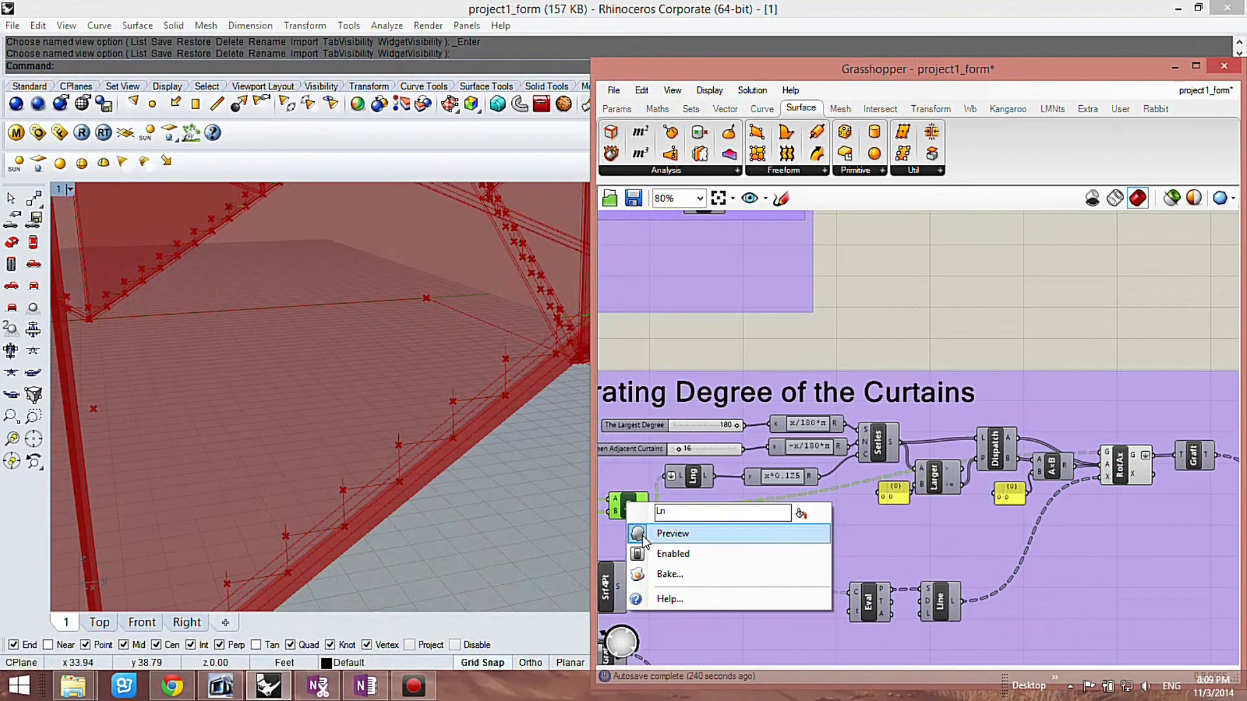
{"action": "left_click", "coordinate": [639, 539]}
Highlight the A×B and RotAx components and examine the rotated lines along the pavilion's lower edge from several angles.
{"action": "left_click", "coordinate": [1056, 488]}
{"action": "left_click", "coordinate": [1060, 468]}
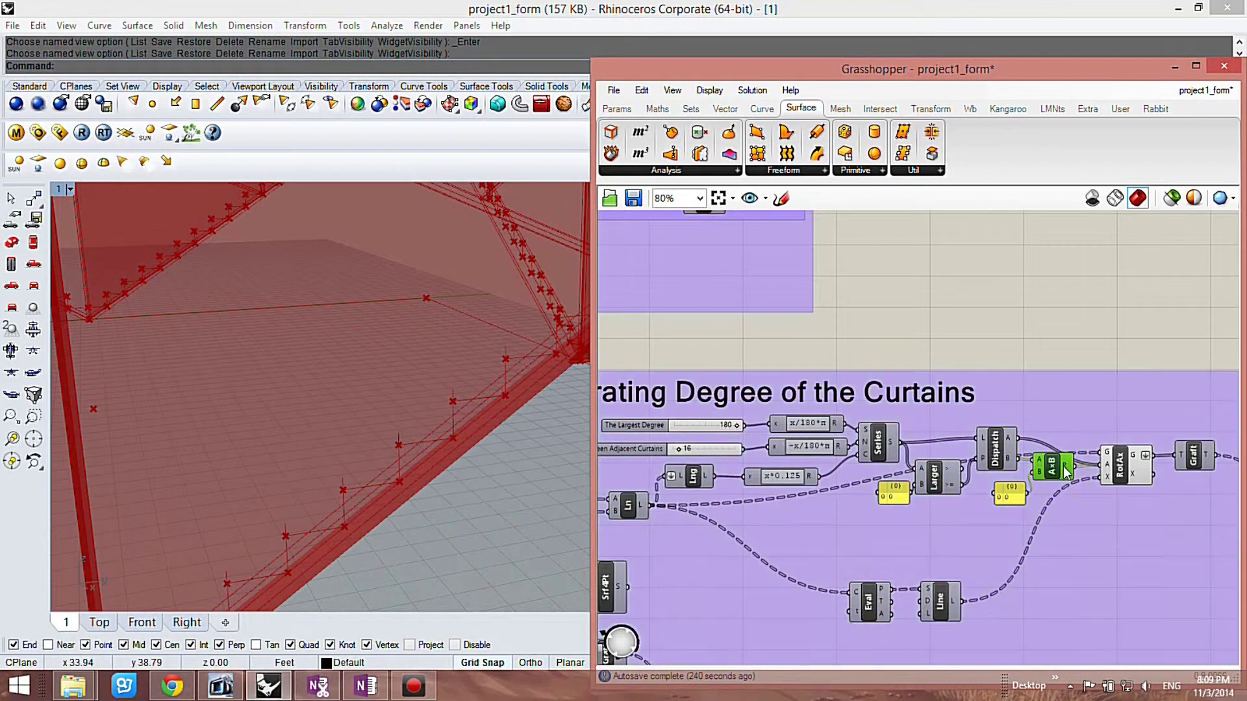
{"action": "left_click", "coordinate": [1122, 467]}
{"action": "right_click_drag", "start_coordinate": [406, 478], "coordinate": [489, 353]}
{"action": "right_click_drag", "start_coordinate": [386, 401], "coordinate": [559, 304]}
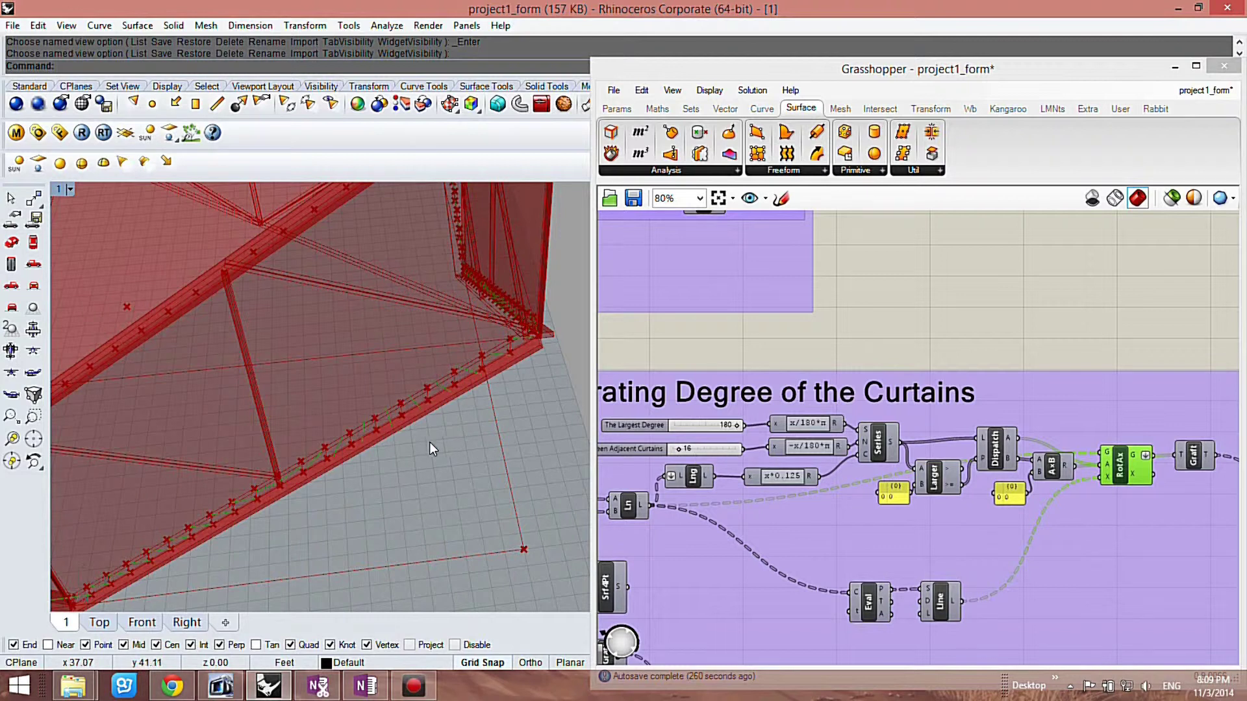
{"action": "right_click_drag", "start_coordinate": [377, 423], "coordinate": [287, 494]}
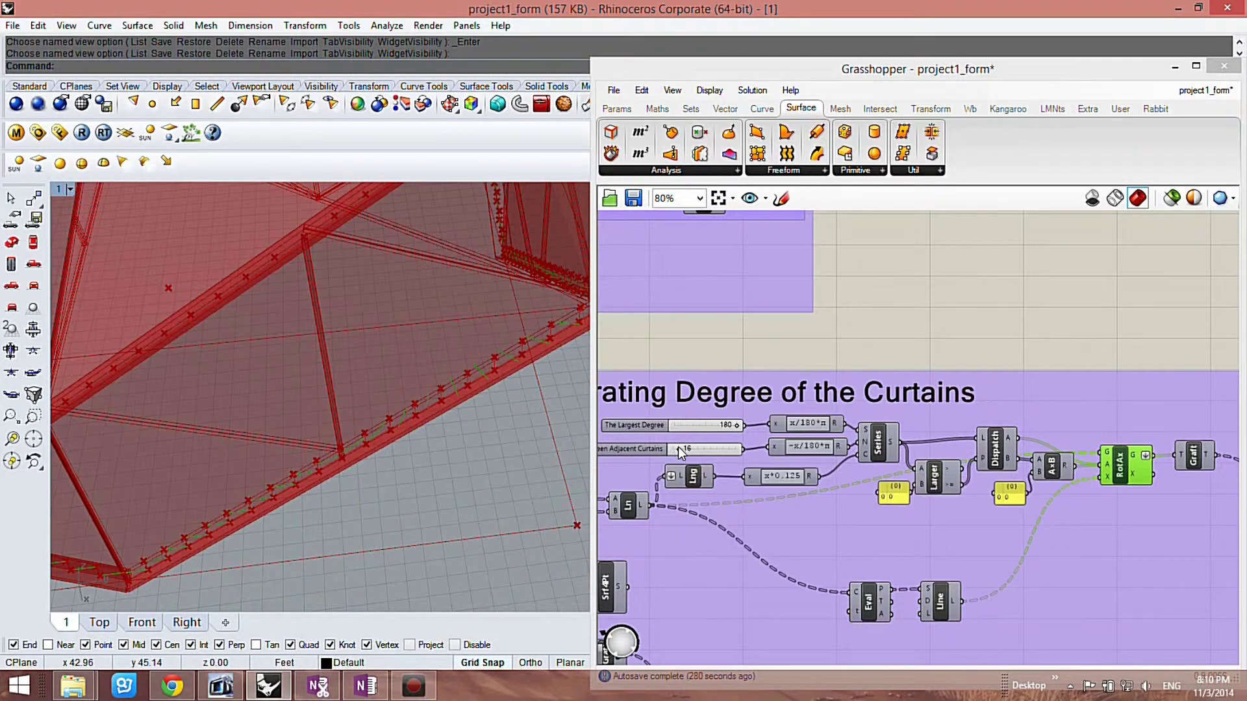
Try different values for The Difference in Degree between Adjacent Curtains, ending at 12, while examining the rotated lines.
{"action": "mouse_move", "coordinate": [678, 450]}
{"action": "left_mouse_down"}
{"action": "mouse_move", "coordinate": [709, 448]}
{"action": "mouse_move", "coordinate": [677, 449]}
{"action": "left_mouse_up"}
{"action": "right_click_drag", "start_coordinate": [472, 458], "coordinate": [525, 389]}
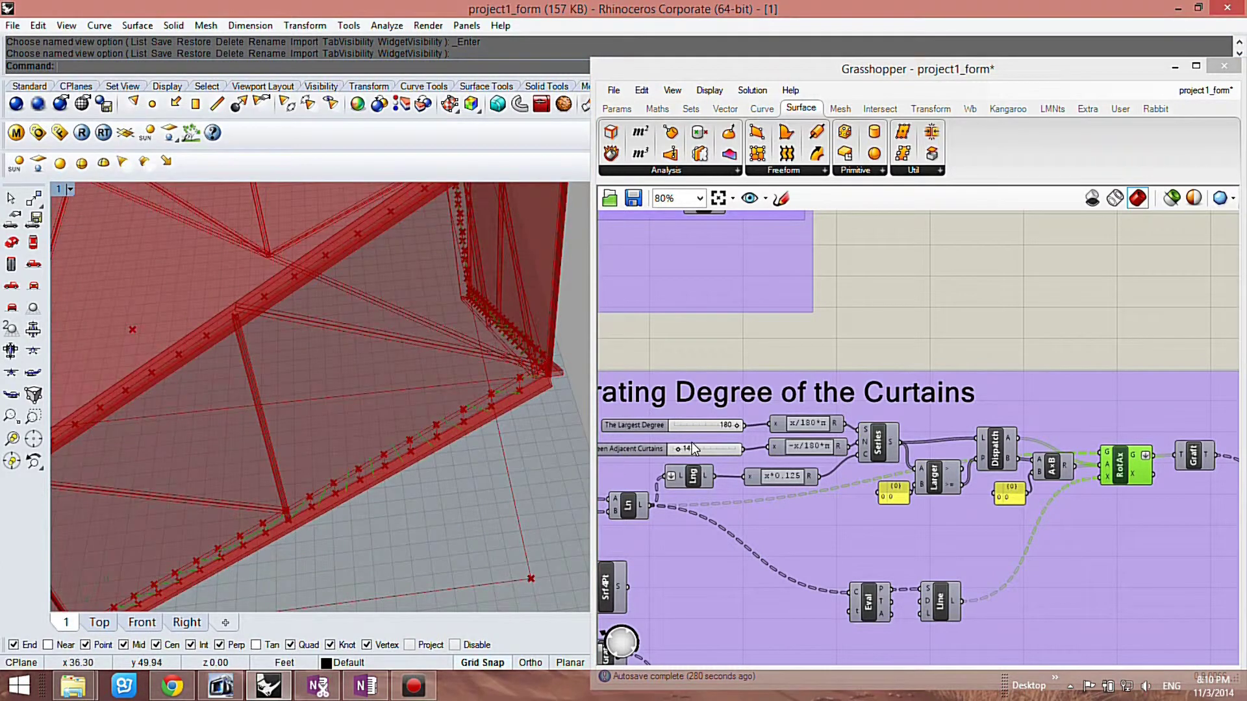
{"action": "left_click_drag", "start_coordinate": [677, 449], "coordinate": [705, 448]}
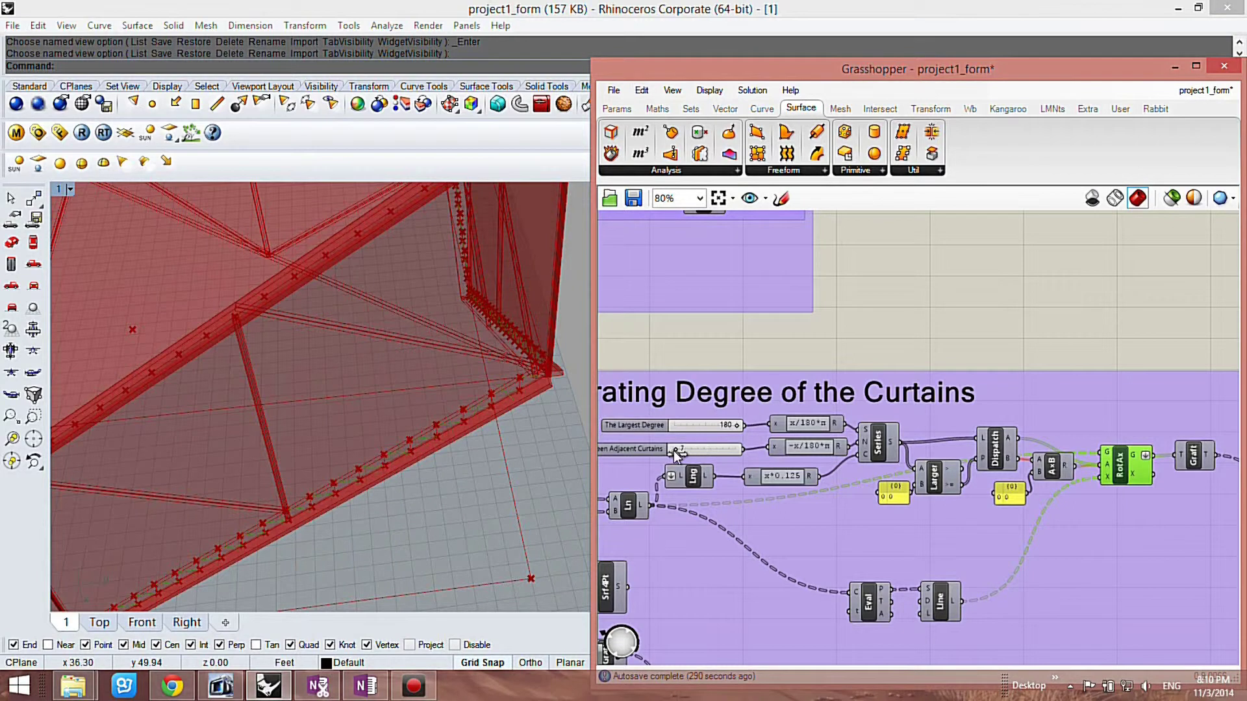
{"action": "mouse_move", "coordinate": [688, 449]}
{"action": "left_mouse_down"}
{"action": "mouse_move", "coordinate": [703, 448]}
{"action": "mouse_move", "coordinate": [680, 448]}
{"action": "left_mouse_up"}
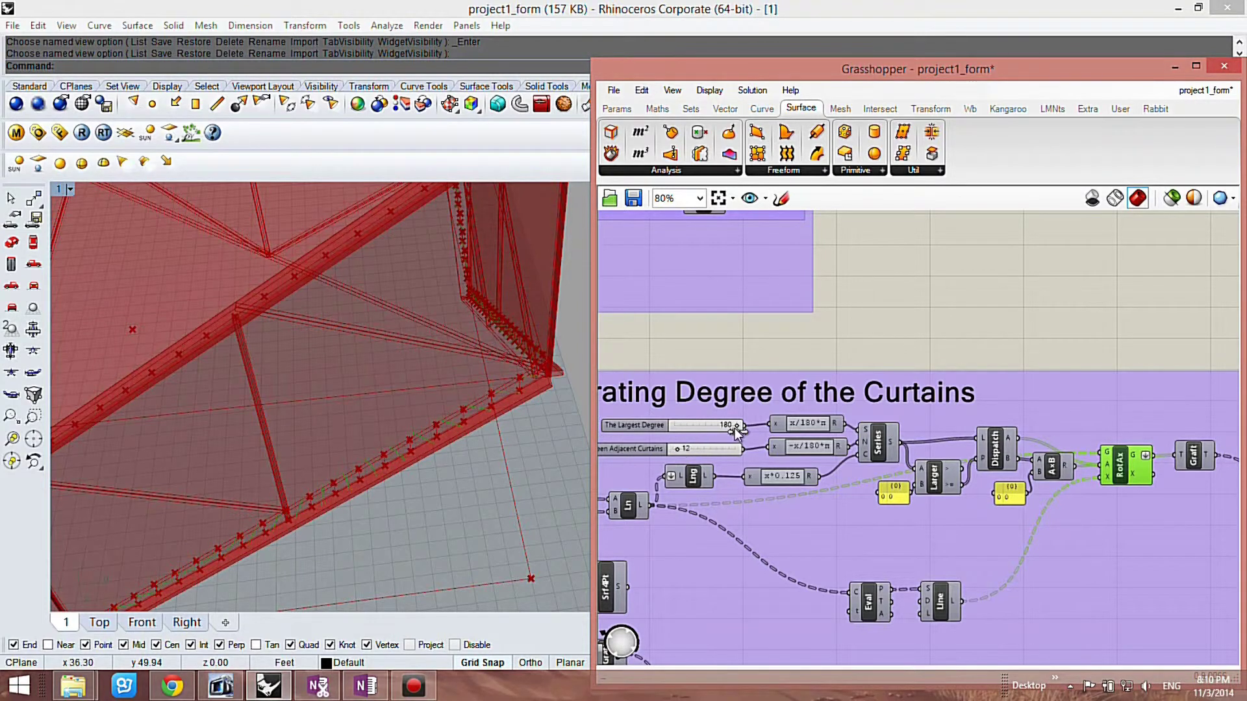
Examine the RotAx inputs and its connection through Graft to Loft, highlighting the rotated lines in the model.
{"action": "left_click", "coordinate": [834, 504]}
{"action": "scroll", "coordinate": [695, 434], "scroll_direction": "down", "scroll_amount": 2}
{"action": "scroll", "coordinate": [1005, 395], "scroll_direction": "up", "scroll_amount": 2}
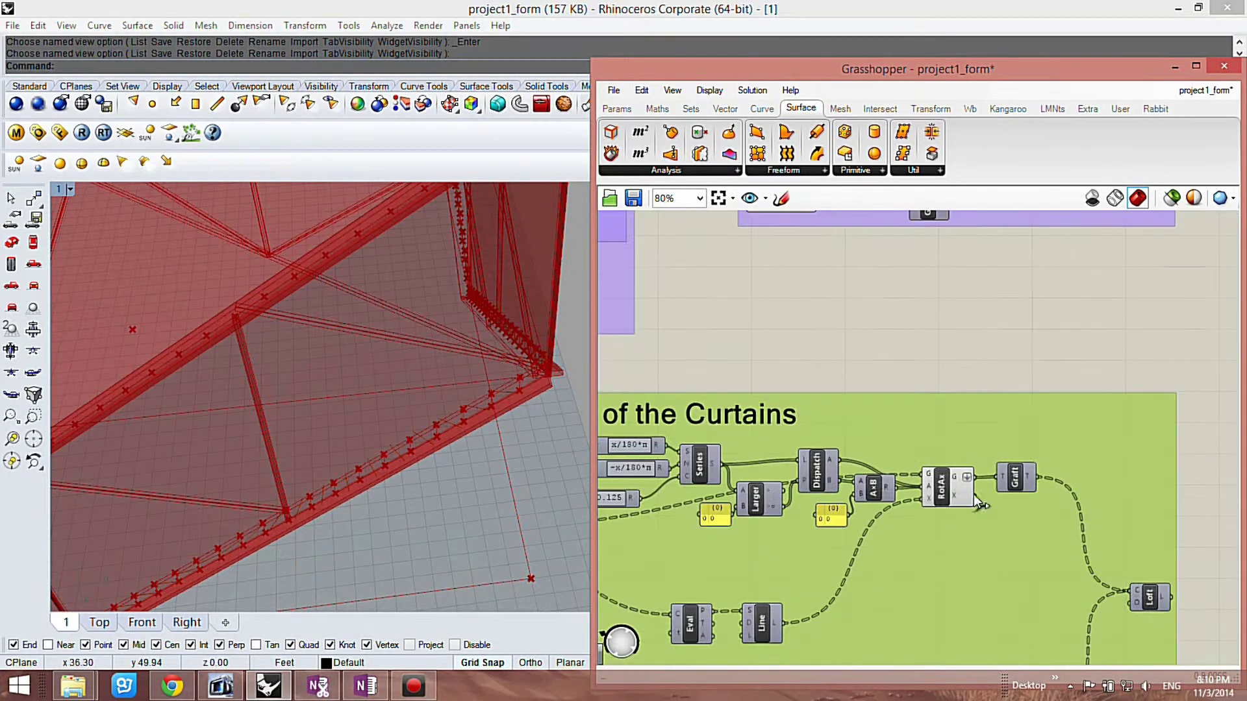
{"action": "scroll", "coordinate": [974, 449], "scroll_direction": "up", "scroll_amount": 1}
{"action": "scroll", "coordinate": [960, 392], "scroll_direction": "down", "scroll_amount": 3}
{"action": "scroll", "coordinate": [945, 441], "scroll_direction": "up", "scroll_amount": 2}
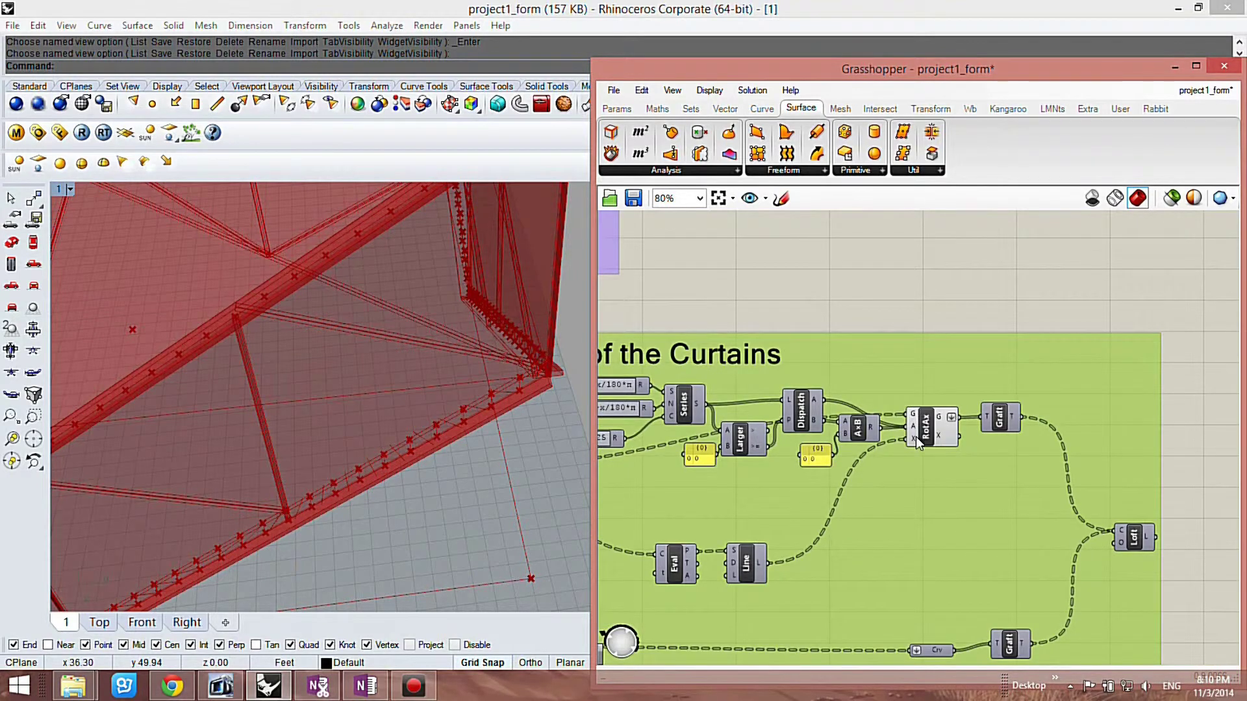
{"action": "left_click", "coordinate": [925, 433]}
{"action": "mouse_move", "coordinate": [487, 445]}
{"action": "right_mouse_down"}
{"action": "mouse_move", "coordinate": [487, 353]}
{"action": "mouse_move", "coordinate": [480, 434]}
{"action": "right_mouse_up"}
{"action": "scroll", "coordinate": [426, 373], "scroll_direction": "down", "scroll_amount": 6}
{"action": "scroll", "coordinate": [416, 422], "scroll_direction": "up", "scroll_amount": 5}
Highlight the lower Ln component that feeds Crv and Graft, and examine its lines on the facades.
{"action": "left_click", "coordinate": [1006, 319]}
{"action": "scroll", "coordinate": [1014, 326], "scroll_direction": "down", "scroll_amount": 2}
{"action": "scroll", "coordinate": [857, 493], "scroll_direction": "up", "scroll_amount": 1}
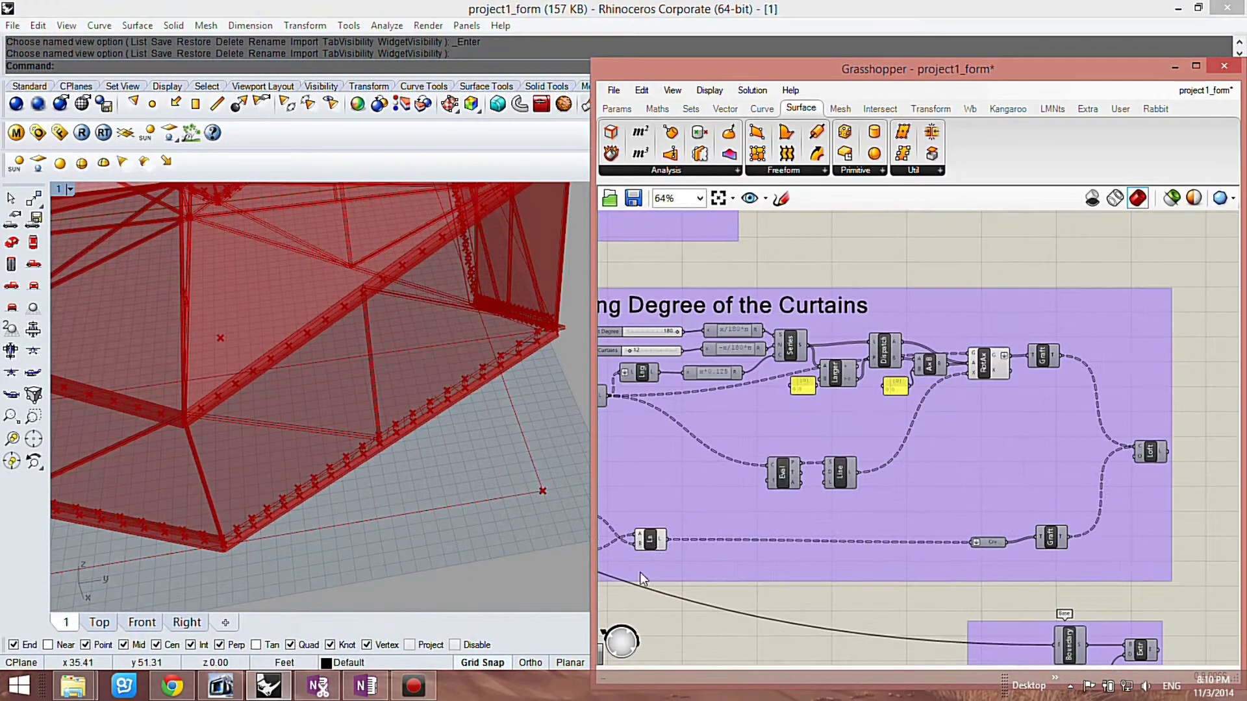
{"action": "left_click", "coordinate": [651, 546]}
{"action": "right_click_drag", "start_coordinate": [407, 493], "coordinate": [477, 418]}
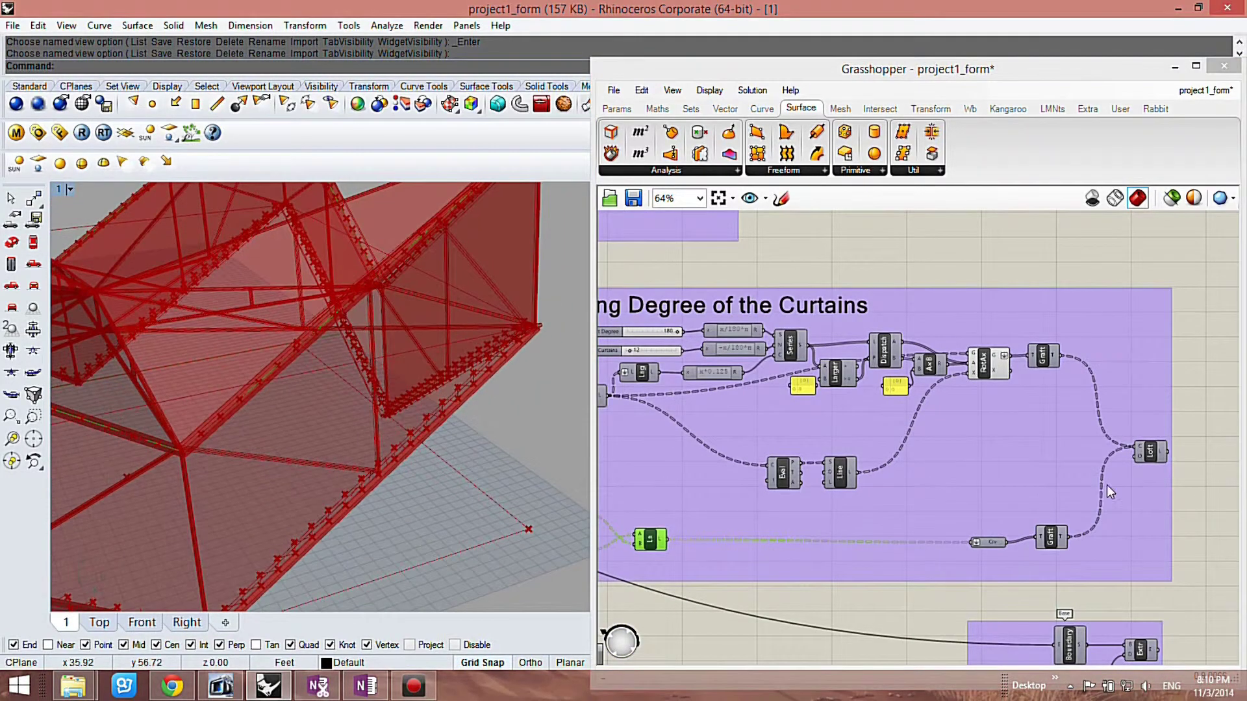
Turn on the preview of the Loft component and highlight the rotated curtain surfaces on the facades.
{"action": "left_click", "coordinate": [1187, 366]}
{"action": "scroll", "coordinate": [1083, 442], "scroll_direction": "up", "scroll_amount": 5}
{"action": "right_click", "coordinate": [1014, 404]}
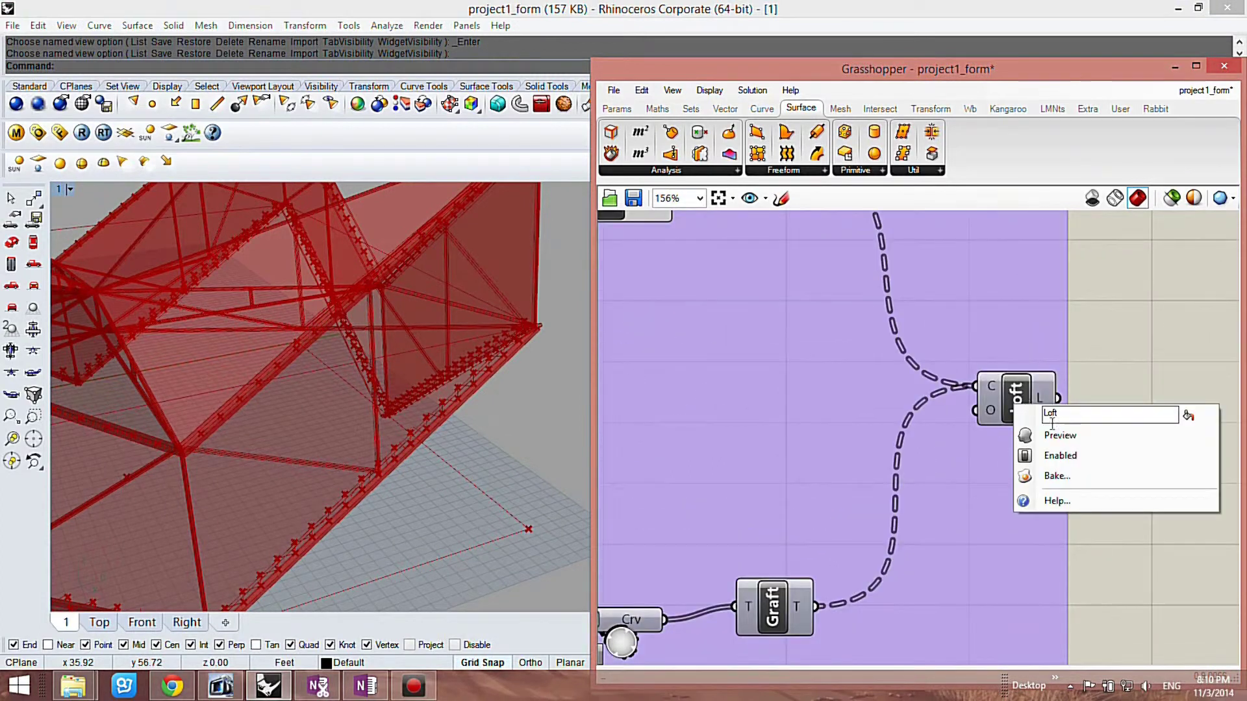
{"action": "left_click", "coordinate": [1054, 435]}
{"action": "left_click", "coordinate": [1016, 397]}
{"action": "right_click_drag", "start_coordinate": [315, 422], "coordinate": [430, 434]}
{"action": "scroll", "coordinate": [430, 434], "scroll_direction": "up", "scroll_amount": 5}
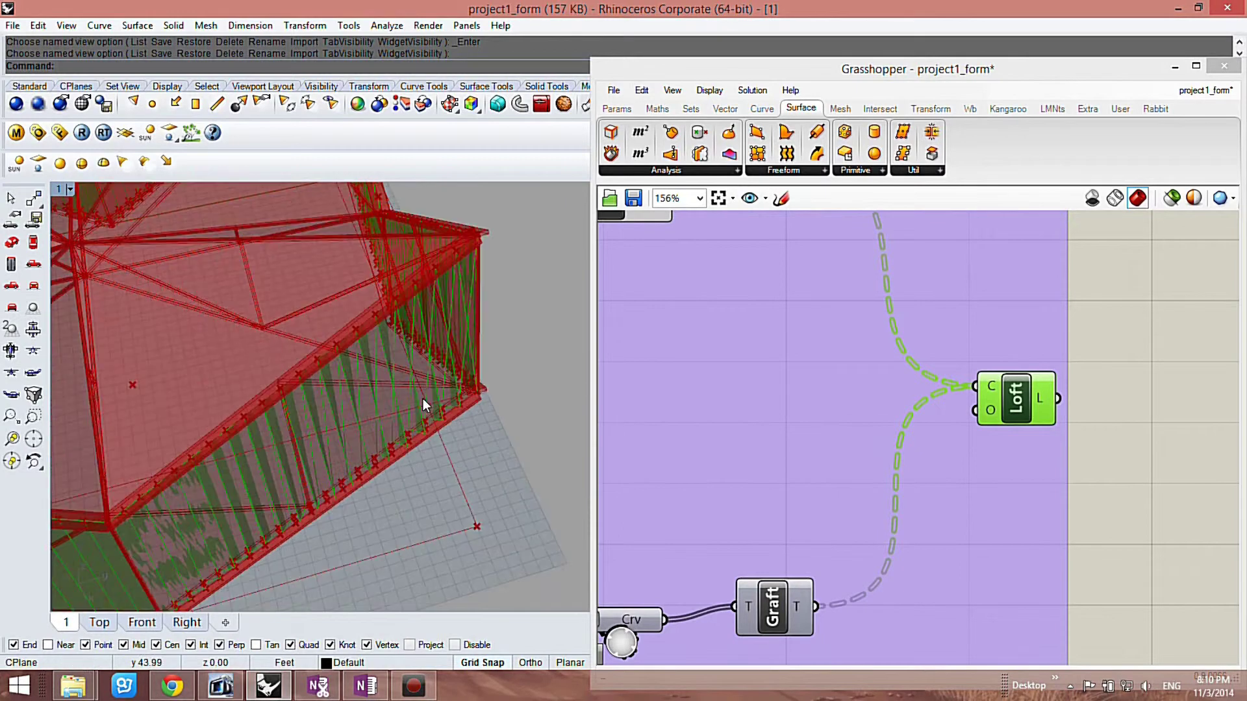
Set The Difference in Degree between Adjacent Curtains to 26 with the Loft component highlighted.
{"action": "left_click", "coordinate": [1108, 505]}
{"action": "scroll", "coordinate": [1108, 505], "scroll_direction": "down", "scroll_amount": 3}
{"action": "right_click_drag", "start_coordinate": [885, 451], "coordinate": [945, 508]}
{"action": "scroll", "coordinate": [946, 508], "scroll_direction": "up", "scroll_amount": 2}
{"action": "scroll", "coordinate": [946, 509], "scroll_direction": "down", "scroll_amount": 2}
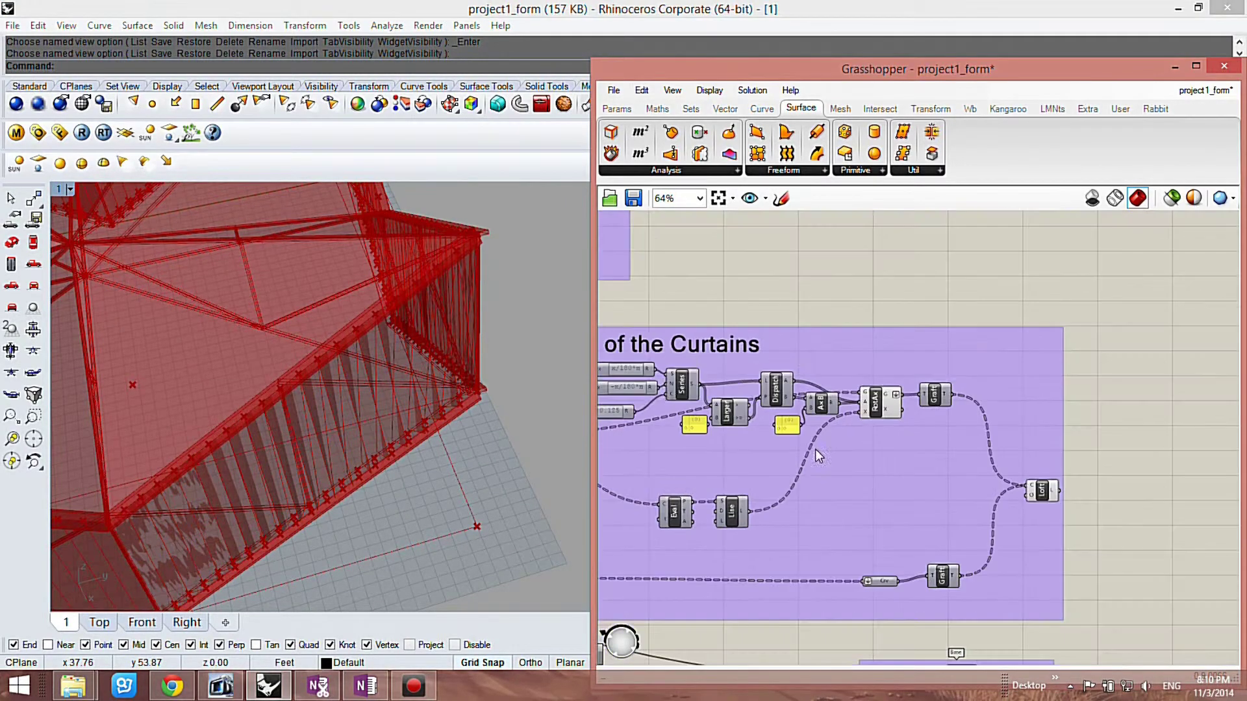
{"action": "scroll", "coordinate": [645, 397], "scroll_direction": "down", "scroll_amount": 2}
{"action": "scroll", "coordinate": [711, 419], "scroll_direction": "up", "scroll_amount": 1}
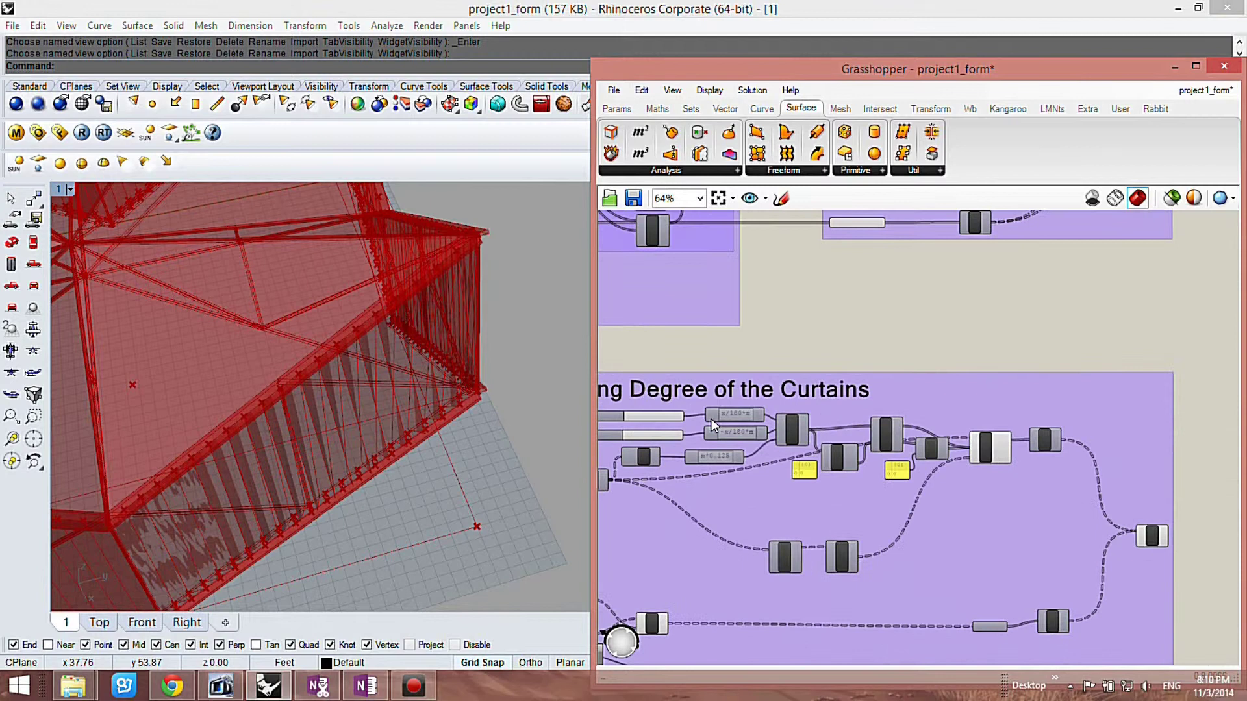
{"action": "left_click", "coordinate": [1152, 536]}
{"action": "scroll", "coordinate": [635, 429], "scroll_direction": "up", "scroll_amount": 5}
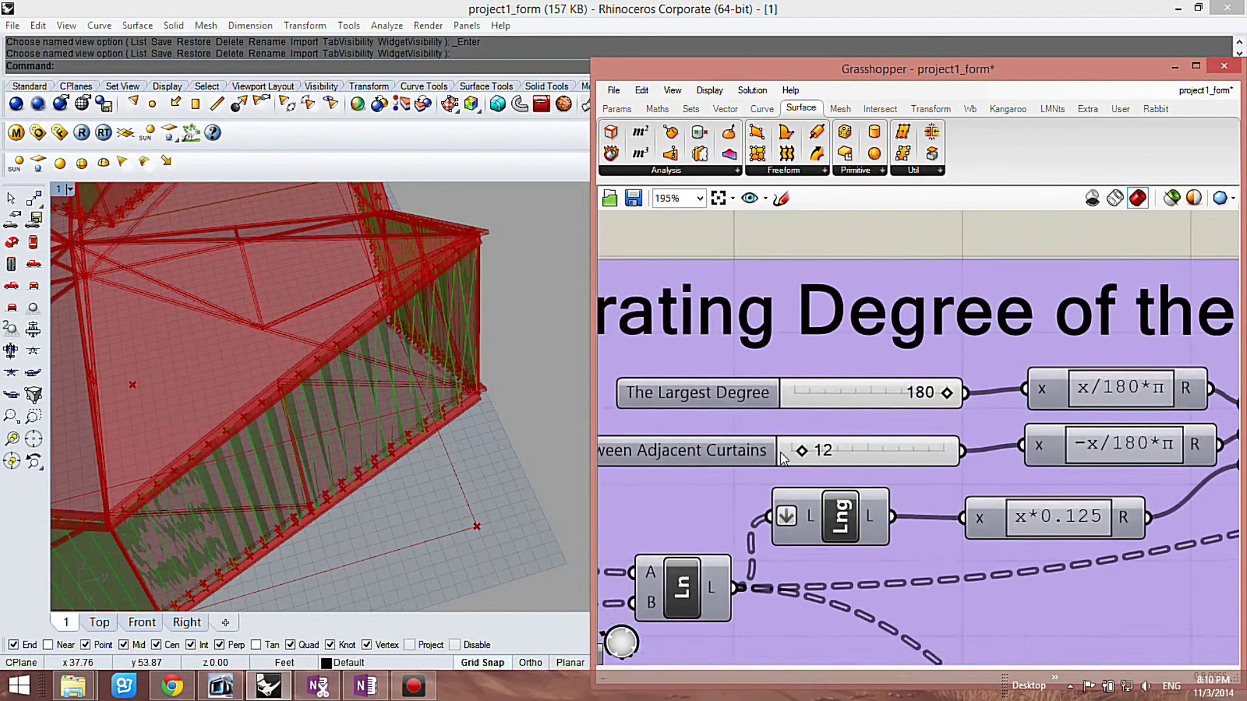
{"action": "scroll", "coordinate": [1013, 500], "scroll_direction": "down", "scroll_amount": 2}
{"action": "scroll", "coordinate": [787, 491], "scroll_direction": "up", "scroll_amount": 2}
{"action": "scroll", "coordinate": [779, 491], "scroll_direction": "down", "scroll_amount": 2}
{"action": "scroll", "coordinate": [675, 491], "scroll_direction": "up", "scroll_amount": 1}
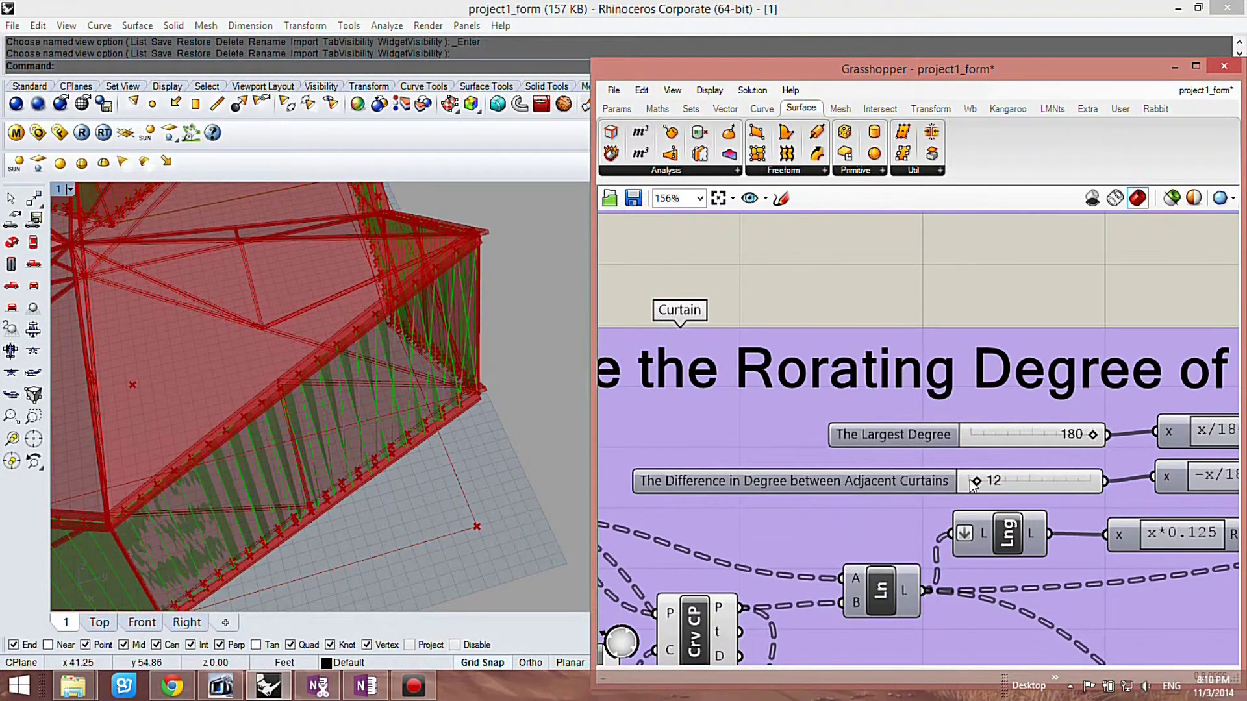
{"action": "mouse_move", "coordinate": [975, 481]}
{"action": "left_mouse_down"}
{"action": "mouse_move", "coordinate": [1039, 477]}
{"action": "mouse_move", "coordinate": [983, 485]}
{"action": "left_mouse_up"}
{"action": "mouse_move", "coordinate": [975, 484]}
{"action": "left_mouse_down"}
{"action": "mouse_move", "coordinate": [1017, 483]}
{"action": "mouse_move", "coordinate": [986, 486]}
{"action": "left_mouse_up"}
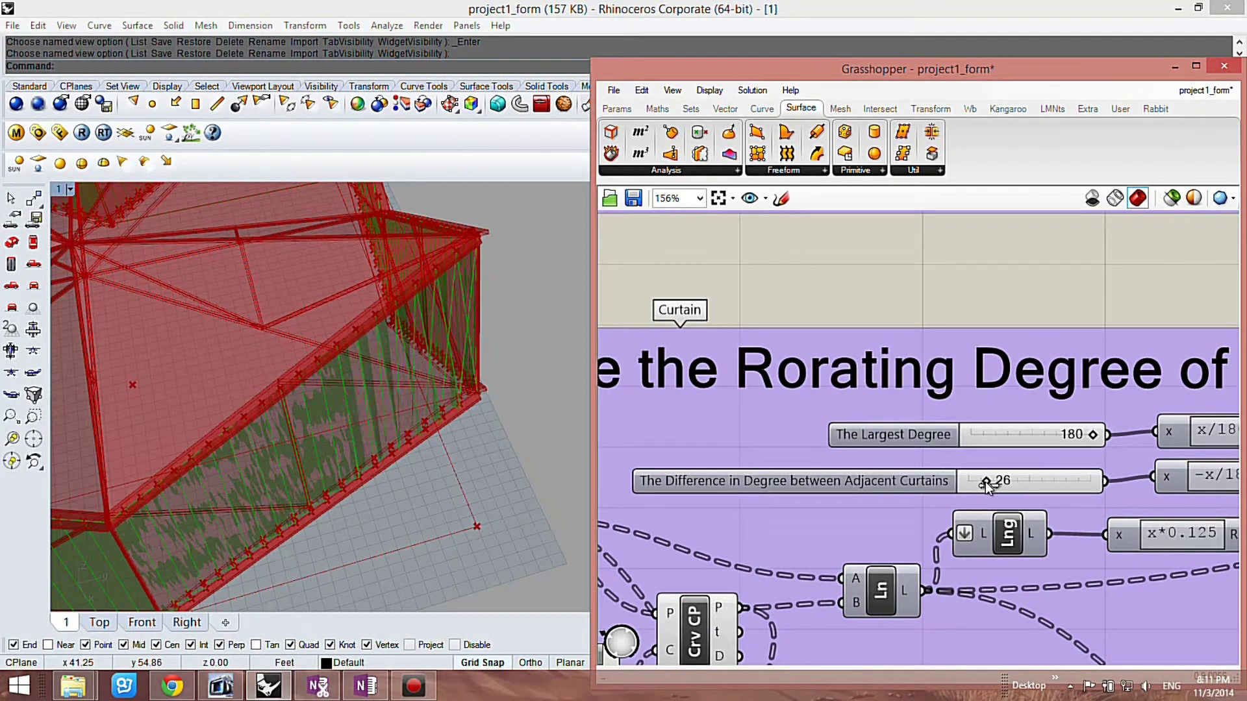
Turn on the preview of the Extr component in the Base group and view the extruded platform beneath the pavilion.
{"action": "scroll", "coordinate": [972, 302], "scroll_direction": "down", "scroll_amount": 5}
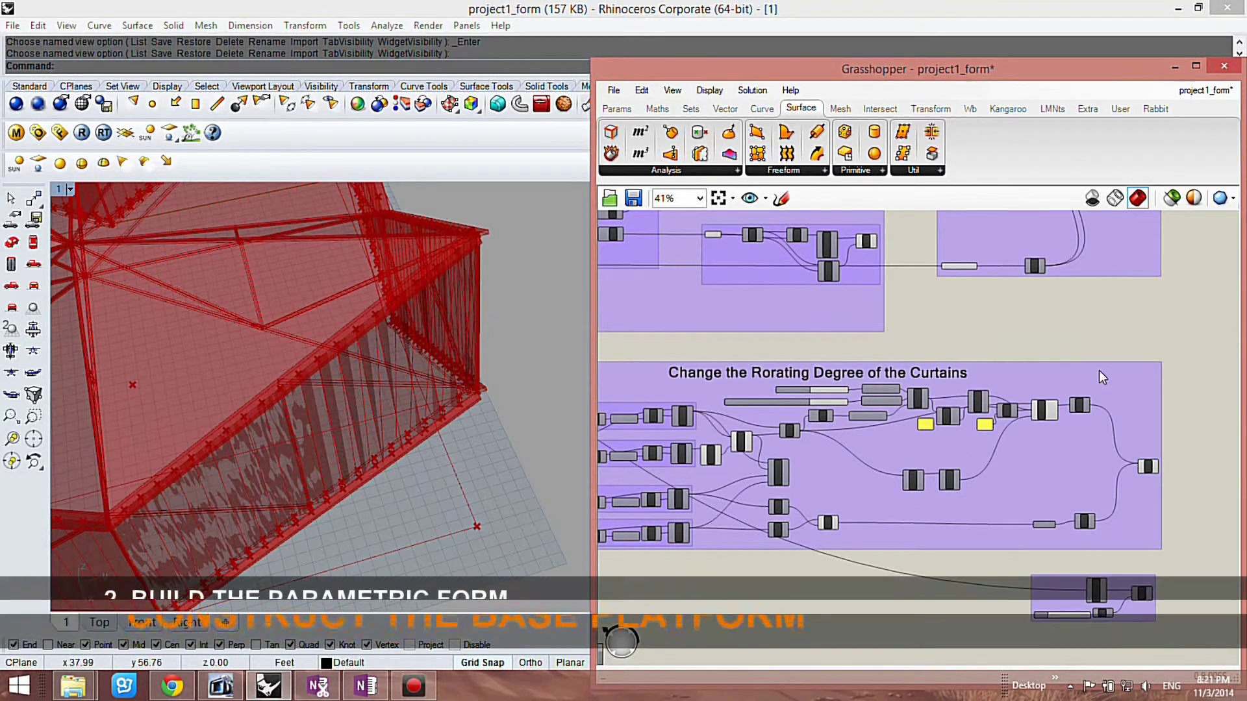
{"action": "scroll", "coordinate": [1017, 325], "scroll_direction": "down", "scroll_amount": 3}
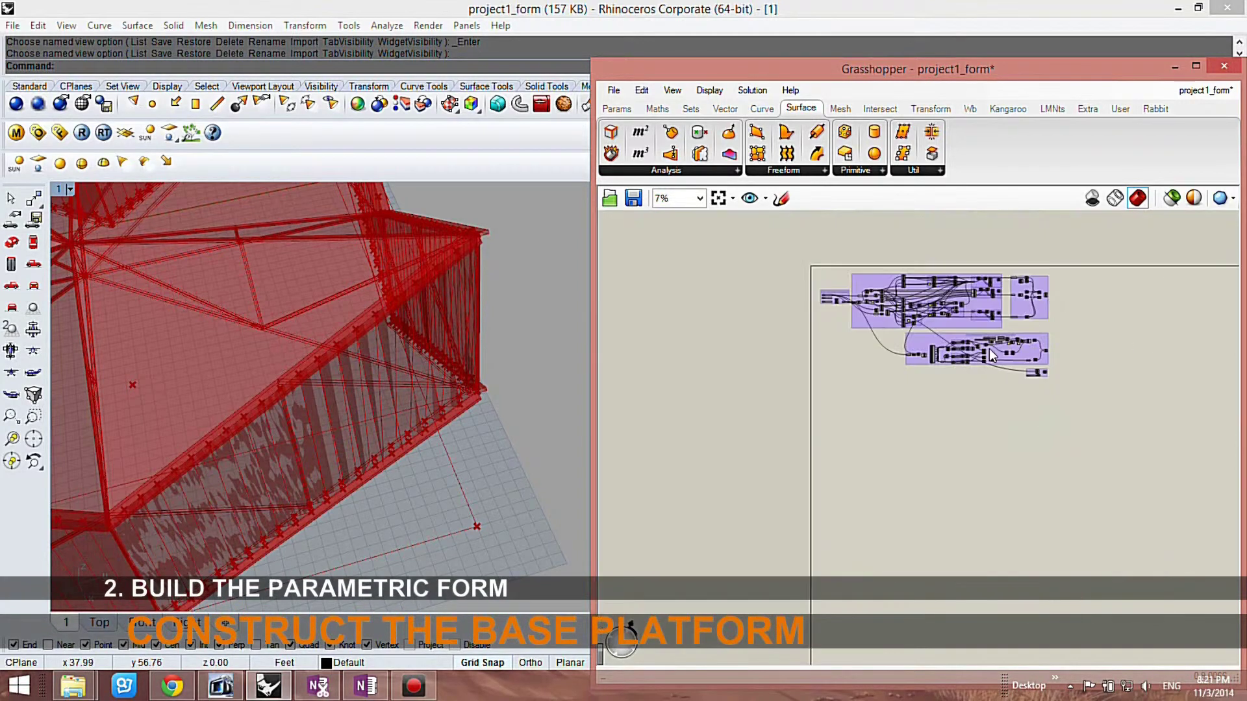
{"action": "scroll", "coordinate": [1099, 366], "scroll_direction": "up", "scroll_amount": 6}
{"action": "scroll", "coordinate": [482, 372], "scroll_direction": "down", "scroll_amount": 10}
{"action": "right_click_drag", "start_coordinate": [441, 357], "coordinate": [441, 279]}
{"action": "scroll", "coordinate": [953, 457], "scroll_direction": "up", "scroll_amount": 3}
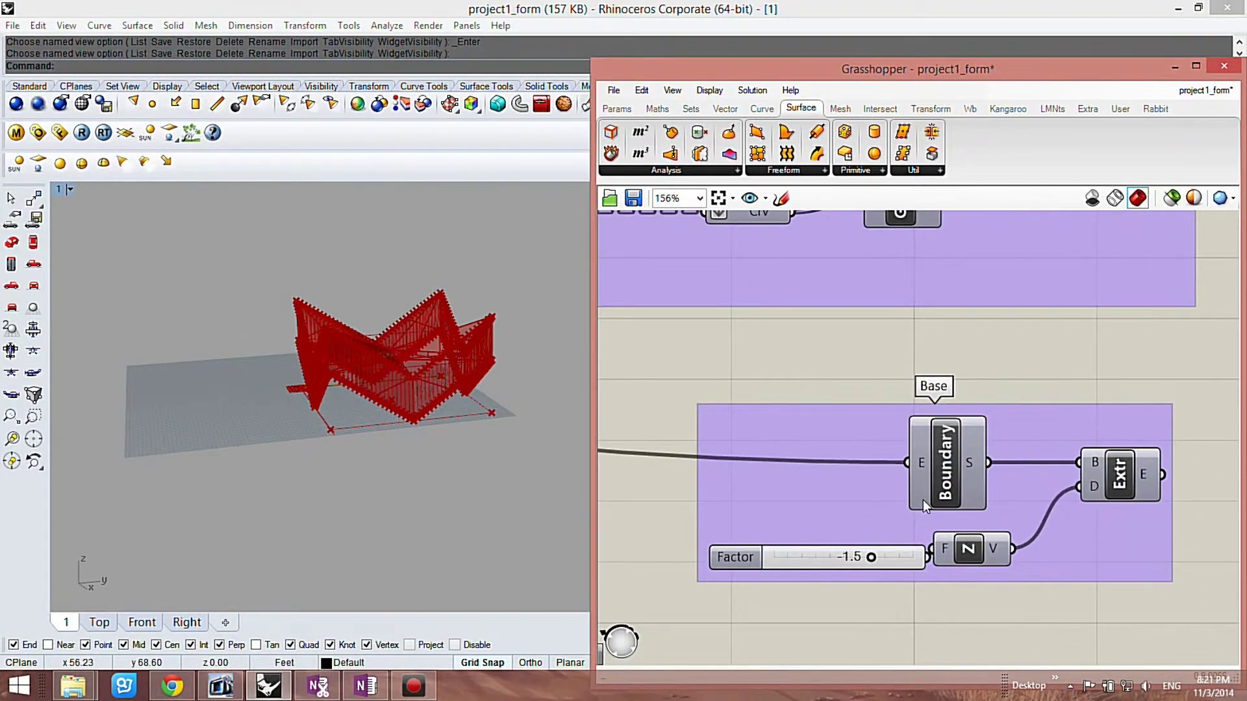
{"action": "left_click_drag", "start_coordinate": [1137, 481], "coordinate": [1132, 481]}
{"action": "right_click", "coordinate": [1131, 481]}
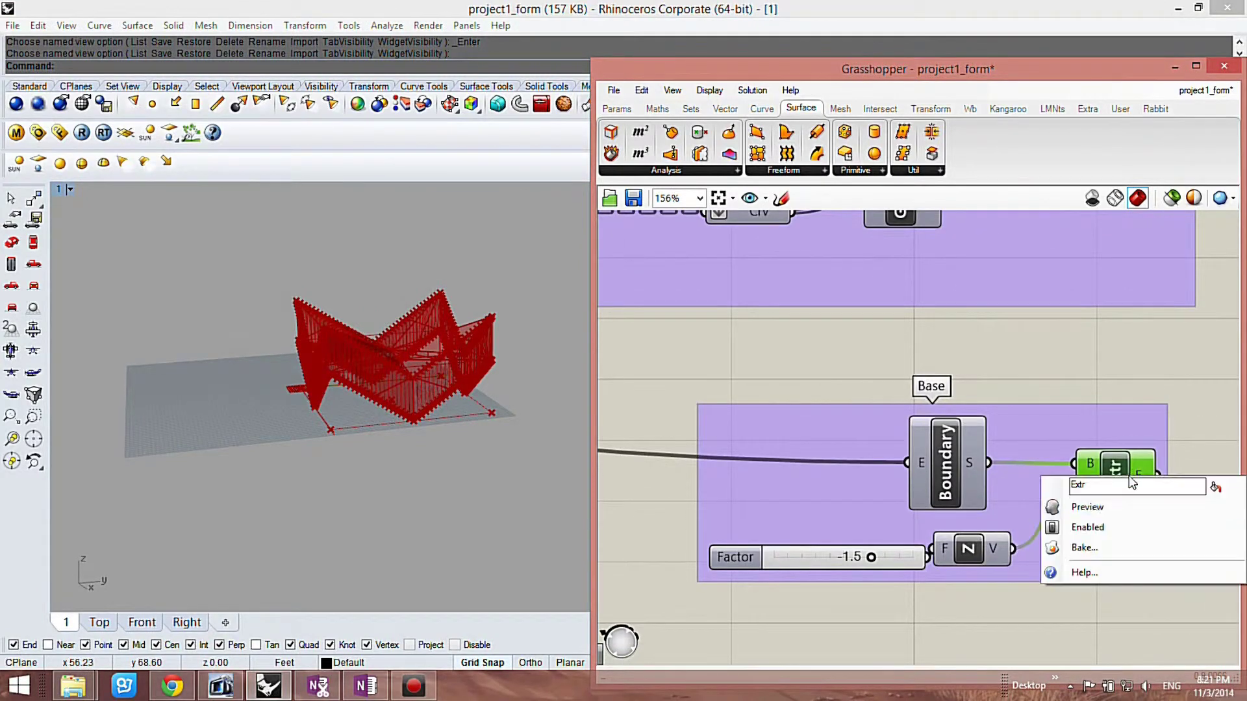
{"action": "left_click", "coordinate": [1097, 515]}
{"action": "right_click_drag", "start_coordinate": [544, 447], "coordinate": [505, 402]}
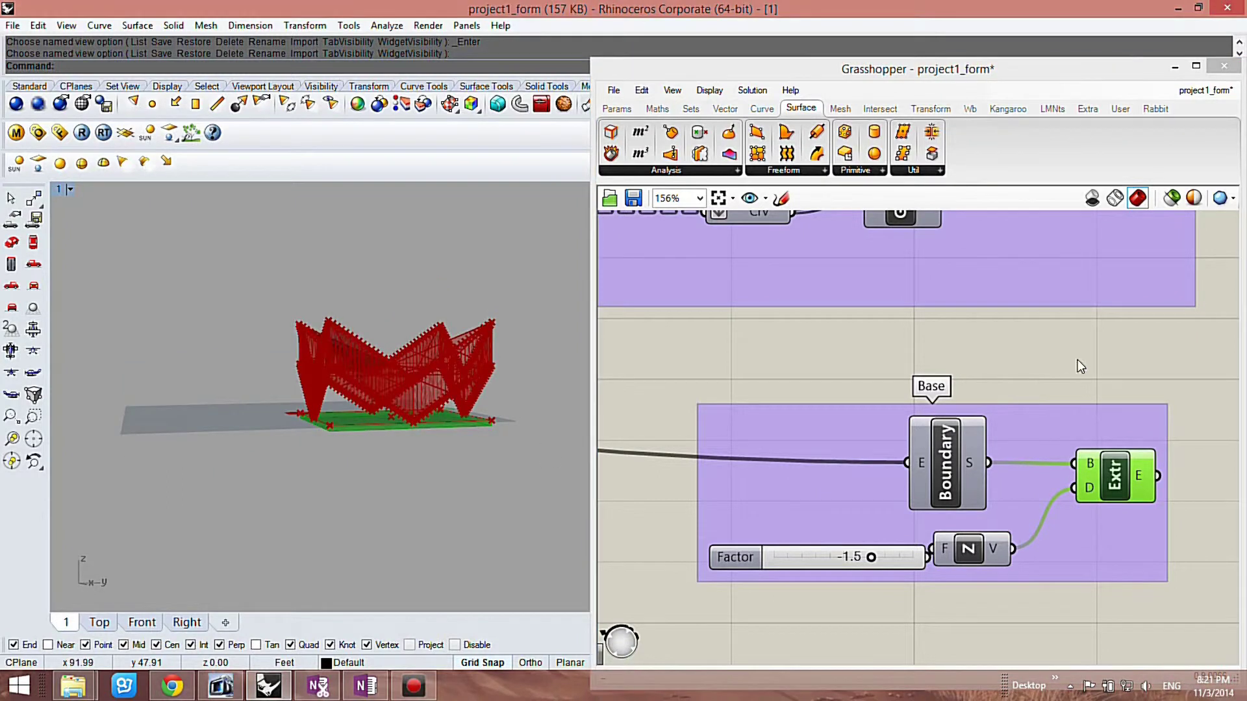
{"action": "right_click_drag", "start_coordinate": [430, 408], "coordinate": [482, 459]}
{"action": "scroll", "coordinate": [384, 482], "scroll_direction": "up", "scroll_amount": 5}
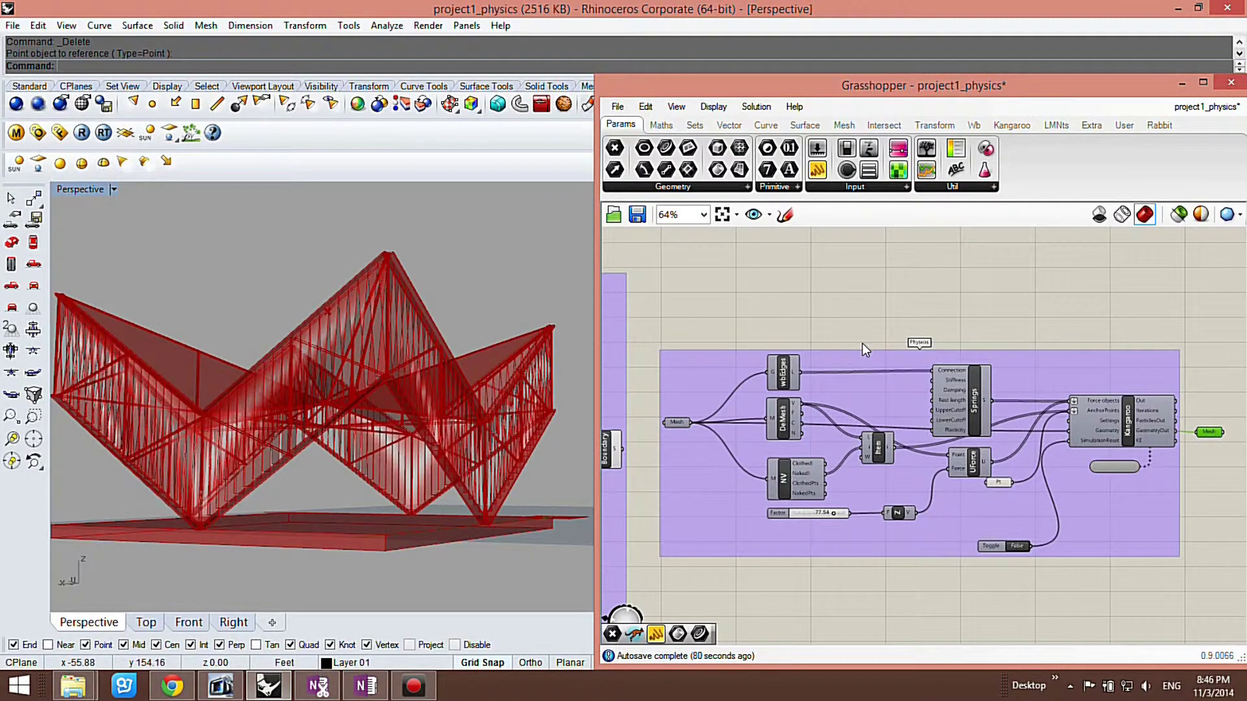
Examine the physics group of the project1_physics definition, following Springs, UForce and the anchor points into Kangaroo.
{"action": "left_click", "coordinate": [865, 397]}
{"action": "scroll", "coordinate": [814, 376], "scroll_direction": "down", "scroll_amount": 2}
{"action": "scroll", "coordinate": [965, 430], "scroll_direction": "up", "scroll_amount": 2}
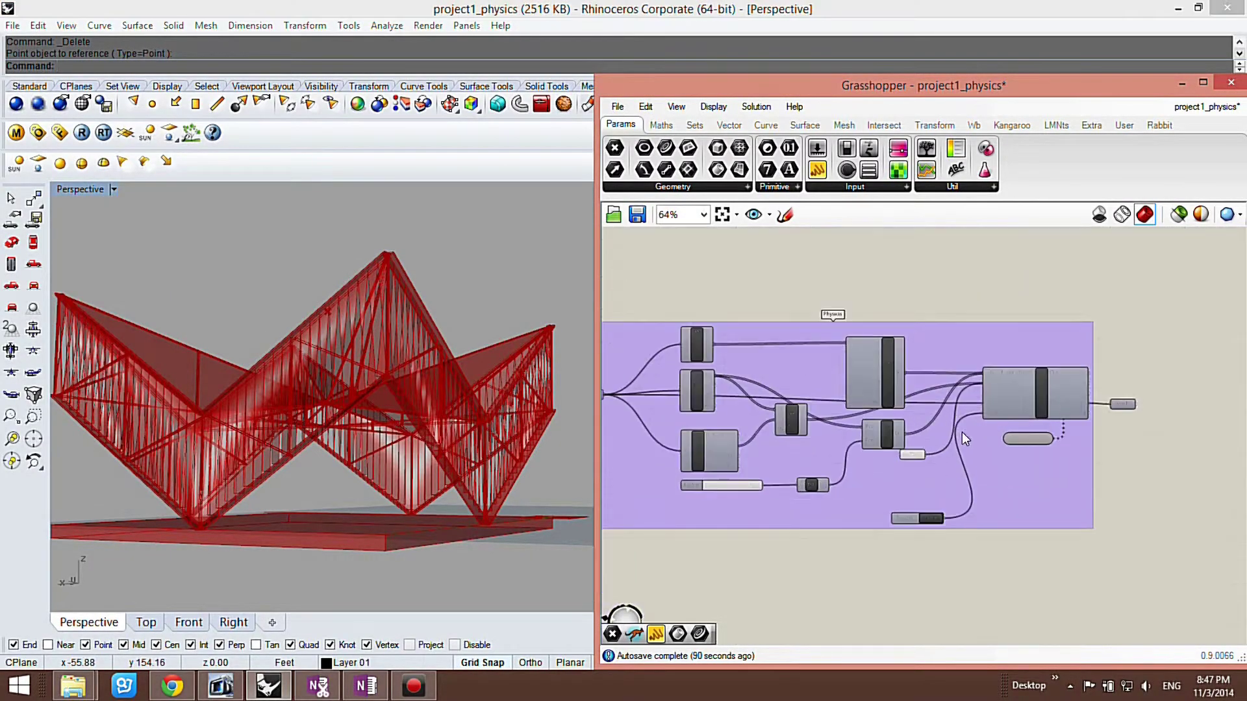
{"action": "scroll", "coordinate": [981, 403], "scroll_direction": "down", "scroll_amount": 2}
{"action": "scroll", "coordinate": [924, 409], "scroll_direction": "up", "scroll_amount": 2}
{"action": "scroll", "coordinate": [923, 409], "scroll_direction": "up", "scroll_amount": 1}
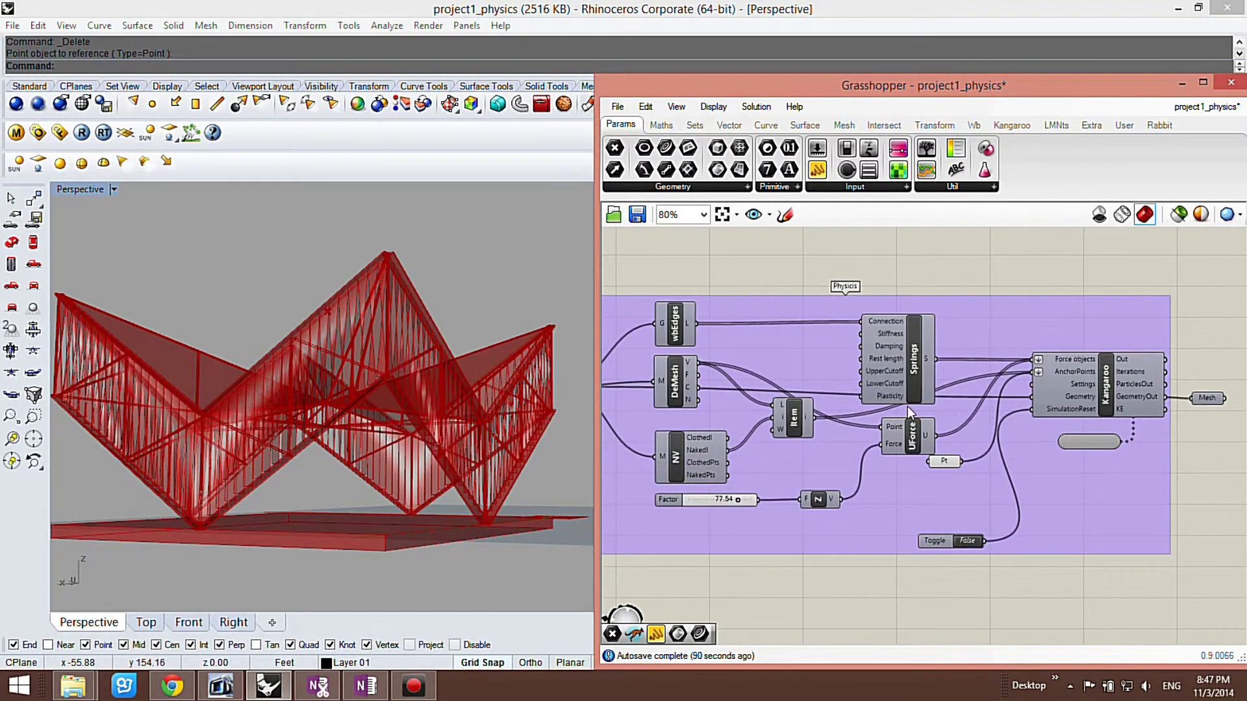
{"action": "right_click_drag", "start_coordinate": [439, 429], "coordinate": [429, 482]}
{"action": "scroll", "coordinate": [957, 551], "scroll_direction": "down", "scroll_amount": 1}
Turn on the preview of the input Mesh parameter in the physics group and view the mesh above the pavilion.
{"action": "right_click_drag", "start_coordinate": [698, 461], "coordinate": [787, 470]}
{"action": "scroll", "coordinate": [720, 425], "scroll_direction": "up", "scroll_amount": 2}
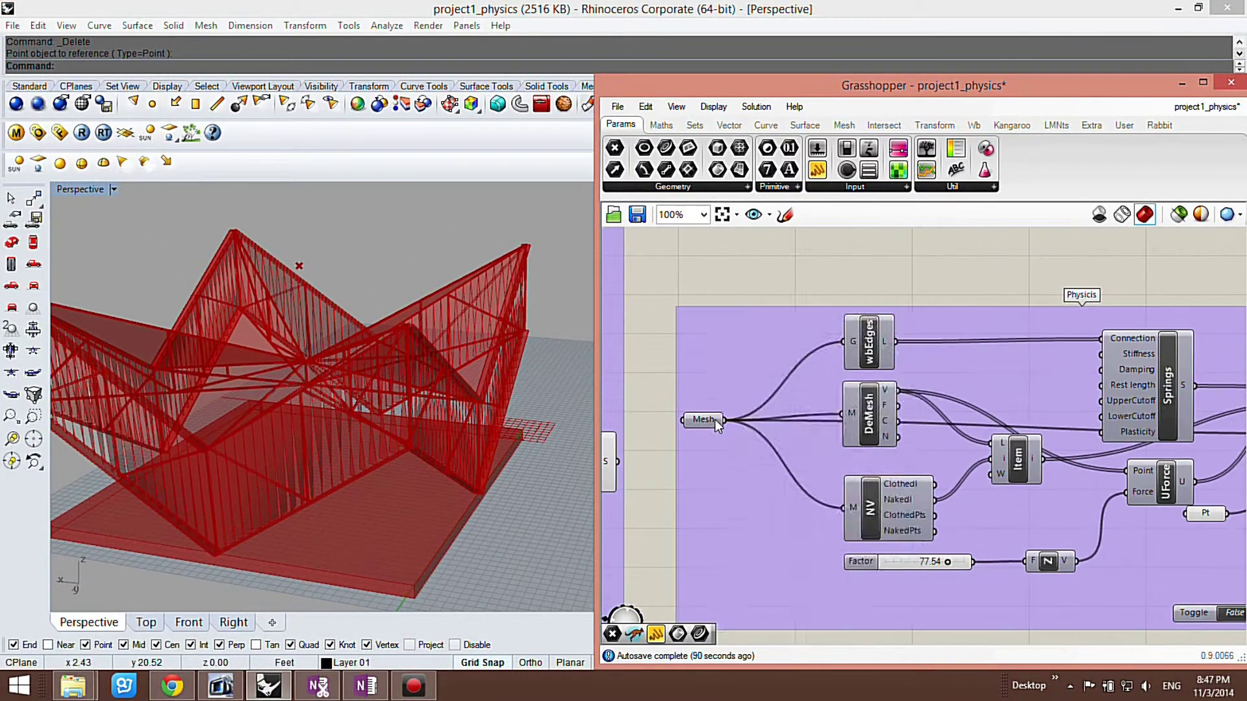
{"action": "right_click", "coordinate": [719, 424]}
{"action": "left_click", "coordinate": [746, 336]}
{"action": "right_click_drag", "start_coordinate": [442, 432], "coordinate": [357, 276]}
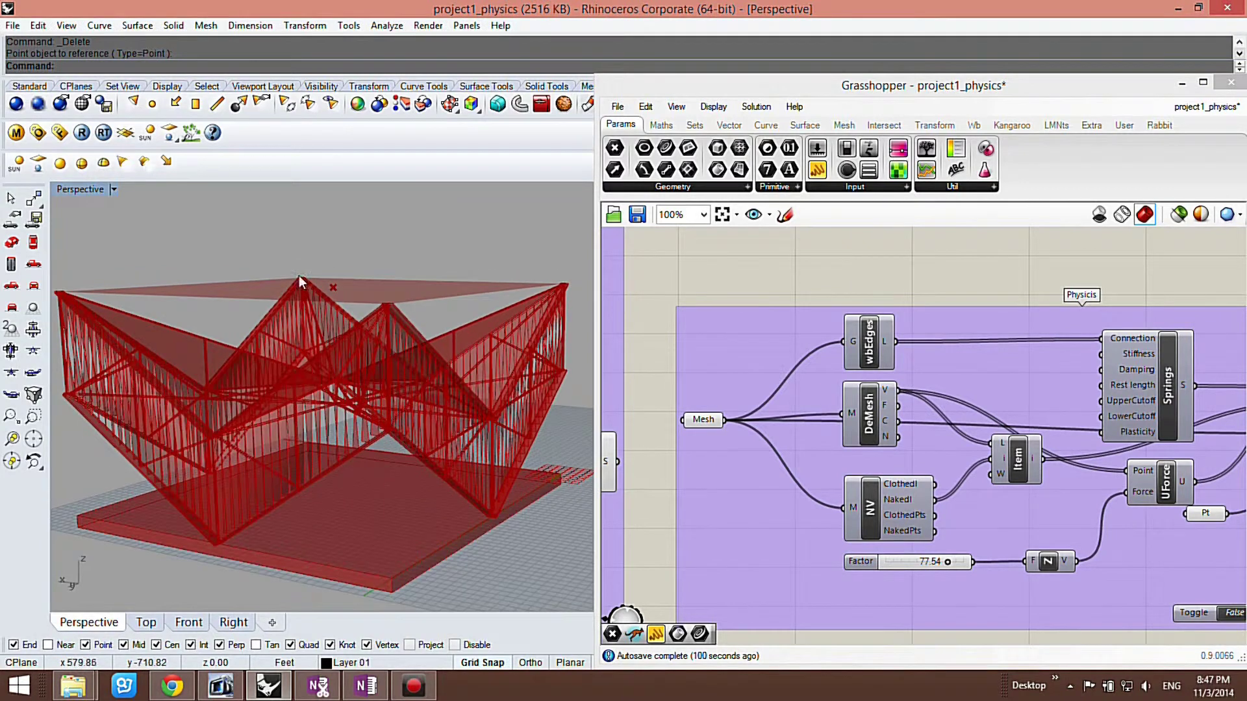
Turn on the preview of the Item component that picks the mesh's naked vertices as anchor points.
{"action": "left_click", "coordinate": [867, 287]}
{"action": "scroll", "coordinate": [779, 350], "scroll_direction": "down", "scroll_amount": 1}
{"action": "scroll", "coordinate": [1039, 465], "scroll_direction": "up", "scroll_amount": 2}
{"action": "scroll", "coordinate": [805, 466], "scroll_direction": "down", "scroll_amount": 1}
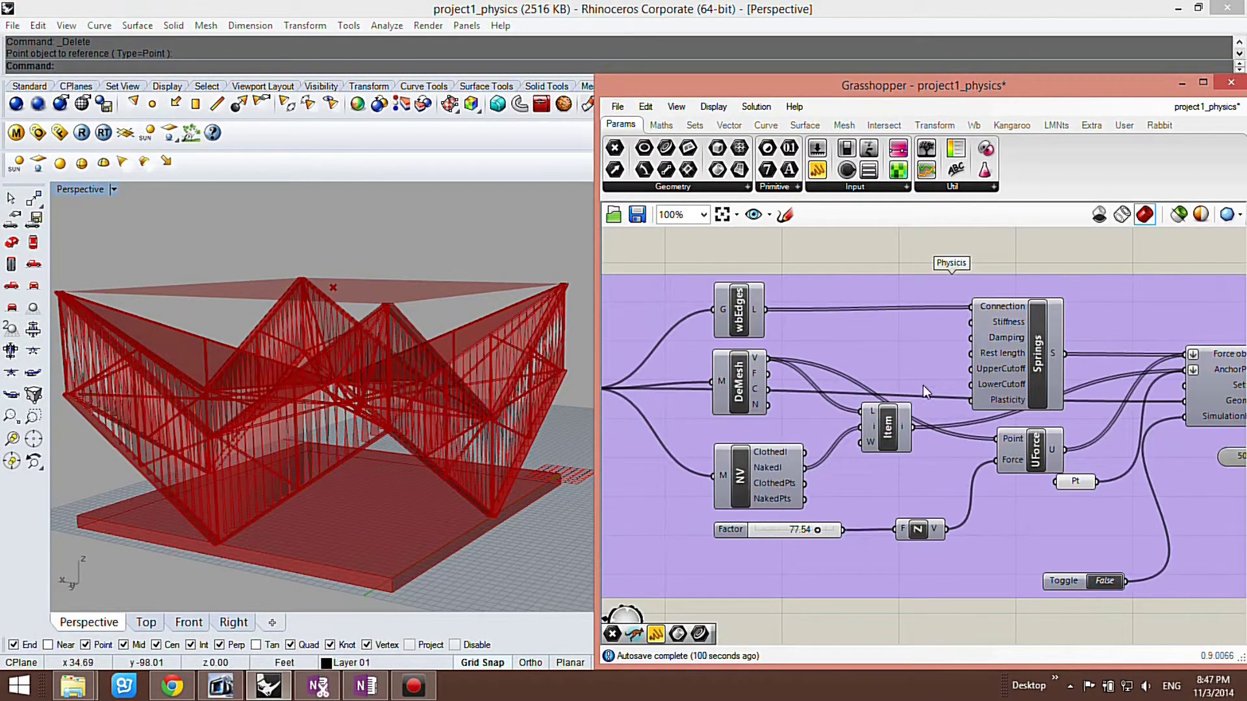
{"action": "scroll", "coordinate": [984, 408], "scroll_direction": "up", "scroll_amount": 1}
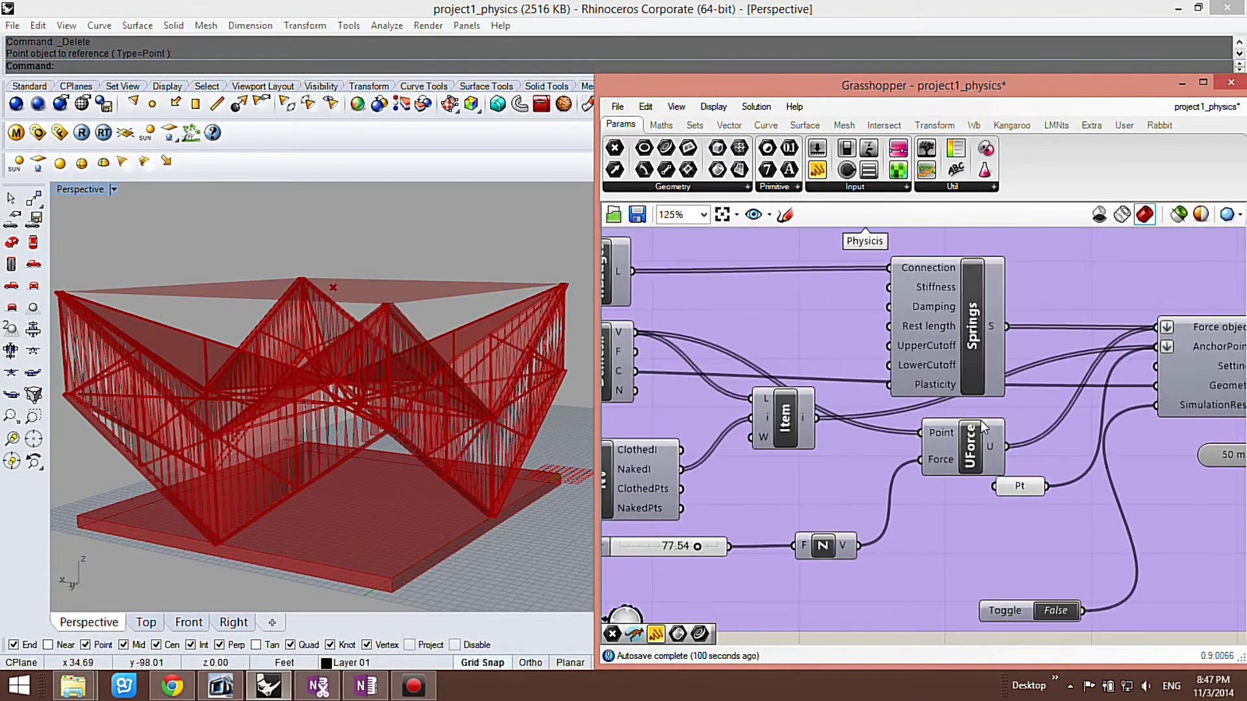
{"action": "scroll", "coordinate": [946, 477], "scroll_direction": "down", "scroll_amount": 1}
{"action": "right_click", "coordinate": [796, 426]}
{"action": "left_click", "coordinate": [814, 451]}
{"action": "right_click_drag", "start_coordinate": [459, 437], "coordinate": [493, 455]}
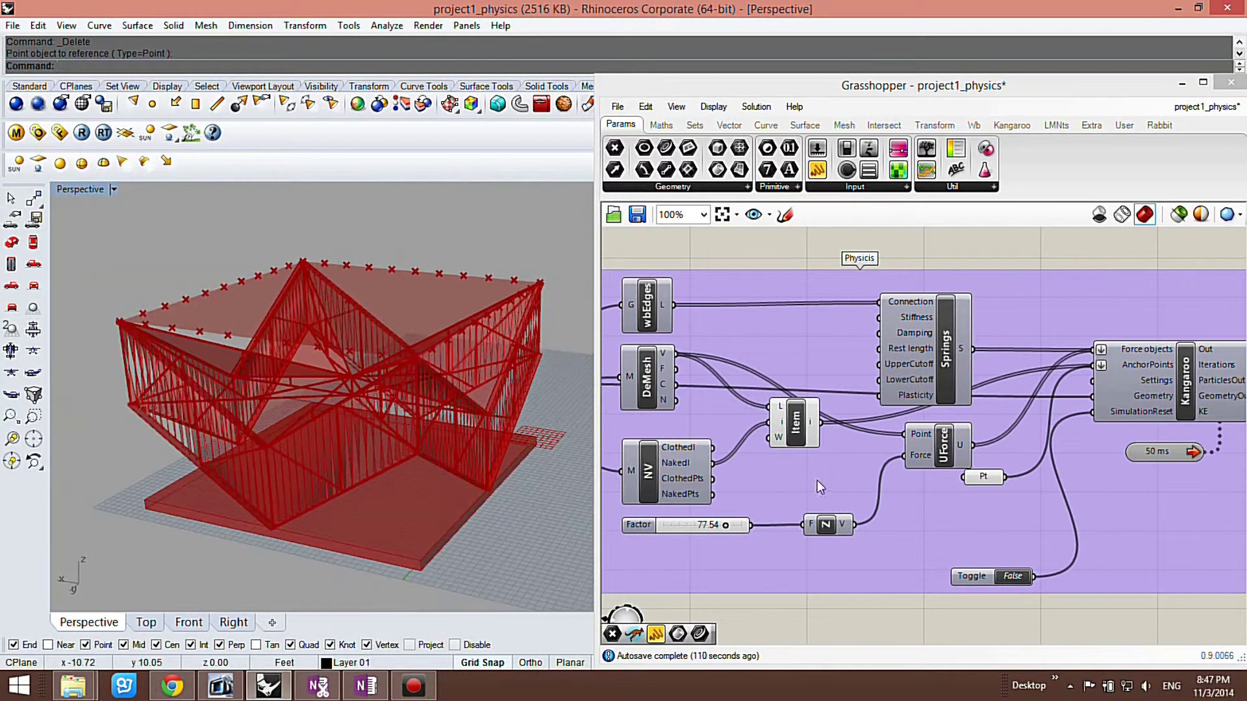
Highlight the Item component's edge points and the separate Pt anchor parameter in the model.
{"action": "left_click", "coordinate": [790, 439]}
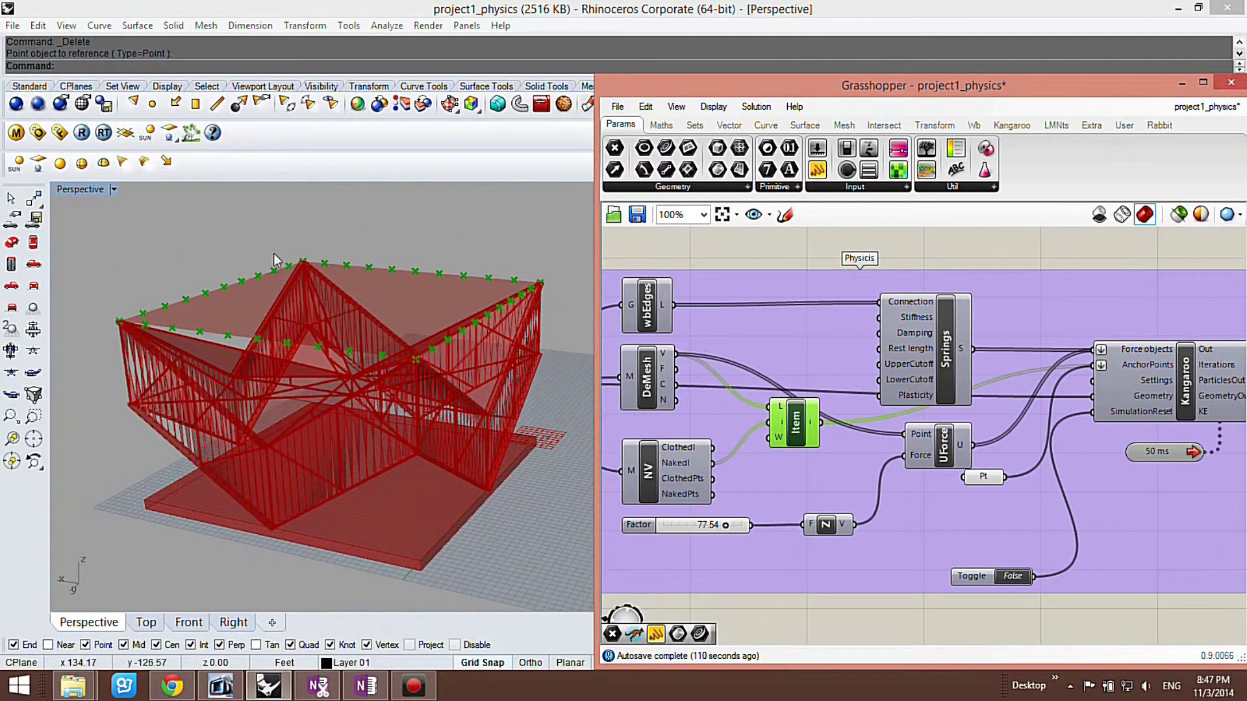
{"action": "left_click", "coordinate": [968, 476]}
{"action": "right_click_drag", "start_coordinate": [570, 414], "coordinate": [411, 347]}
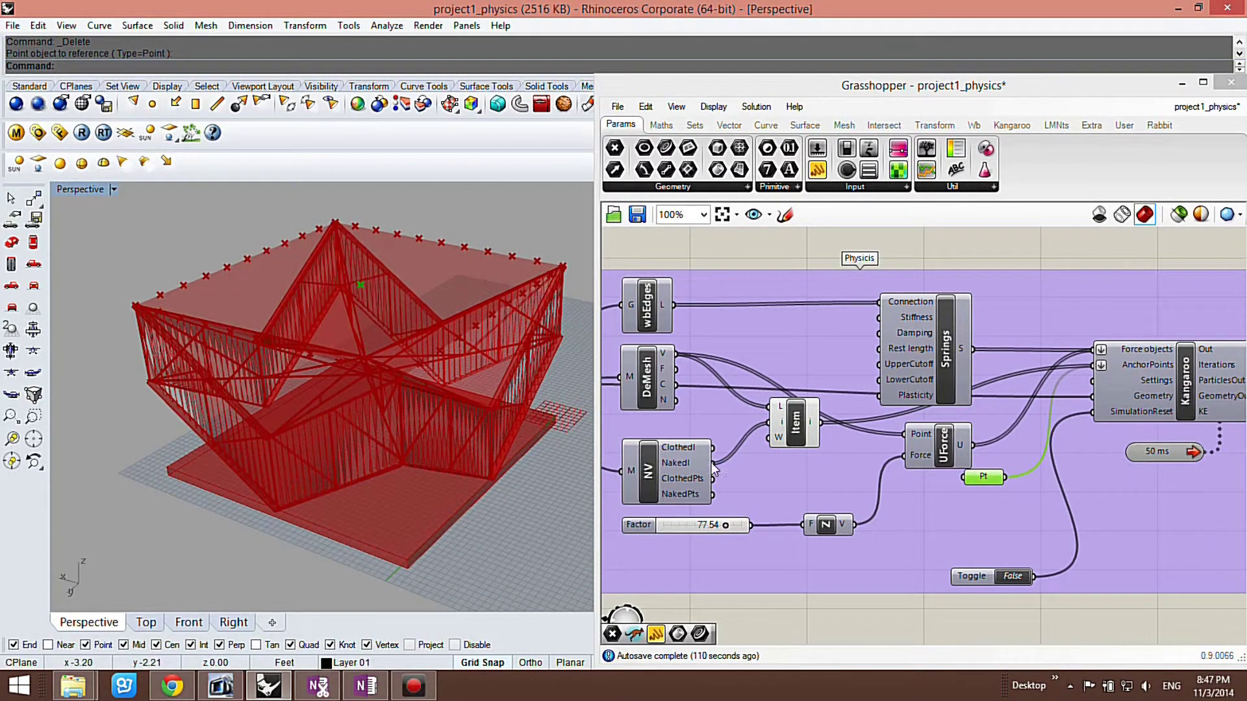
Deselect the Pt anchor parameter and inspect the flat roof mesh and its anchor points from the side.
{"action": "left_click", "coordinate": [972, 516]}
{"action": "scroll", "coordinate": [838, 427], "scroll_direction": "down", "scroll_amount": 1}
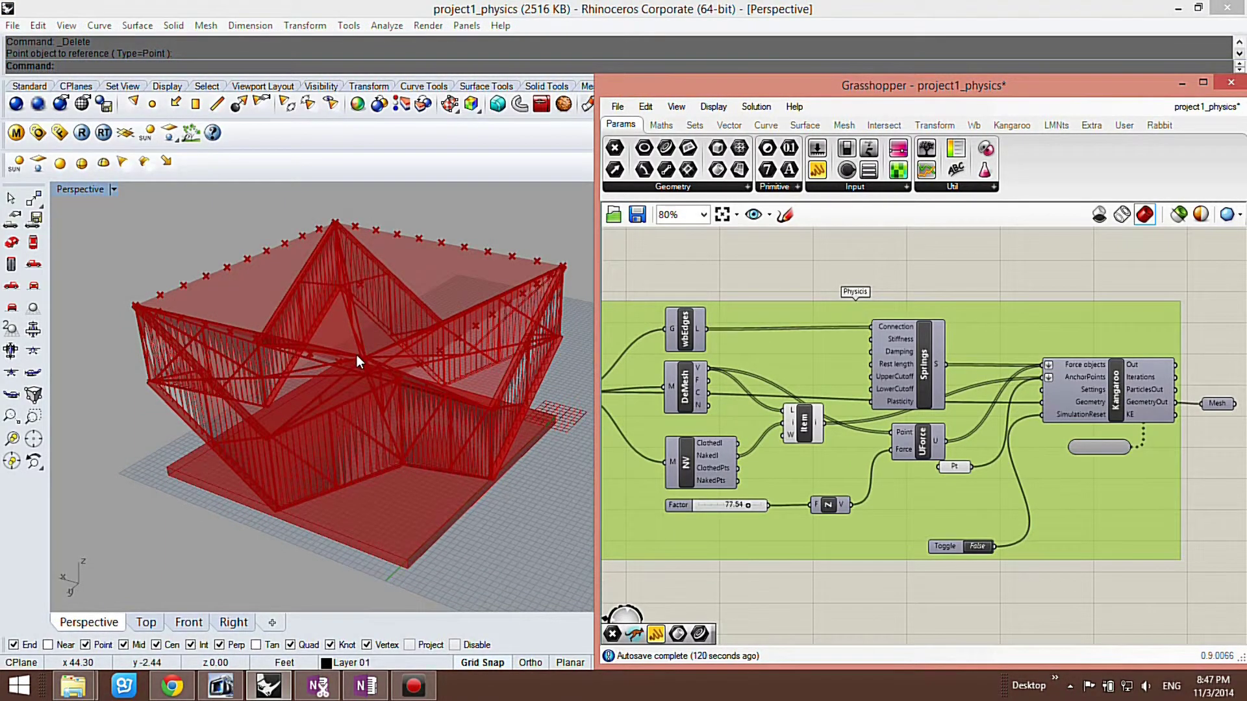
{"action": "right_click_drag", "start_coordinate": [511, 401], "coordinate": [439, 319]}
{"action": "scroll", "coordinate": [439, 320], "scroll_direction": "up", "scroll_amount": 5}
{"action": "scroll", "coordinate": [392, 384], "scroll_direction": "down", "scroll_amount": 4}
{"action": "right_click_drag", "start_coordinate": [408, 451], "coordinate": [371, 434]}
{"action": "scroll", "coordinate": [368, 442], "scroll_direction": "down", "scroll_amount": 2}
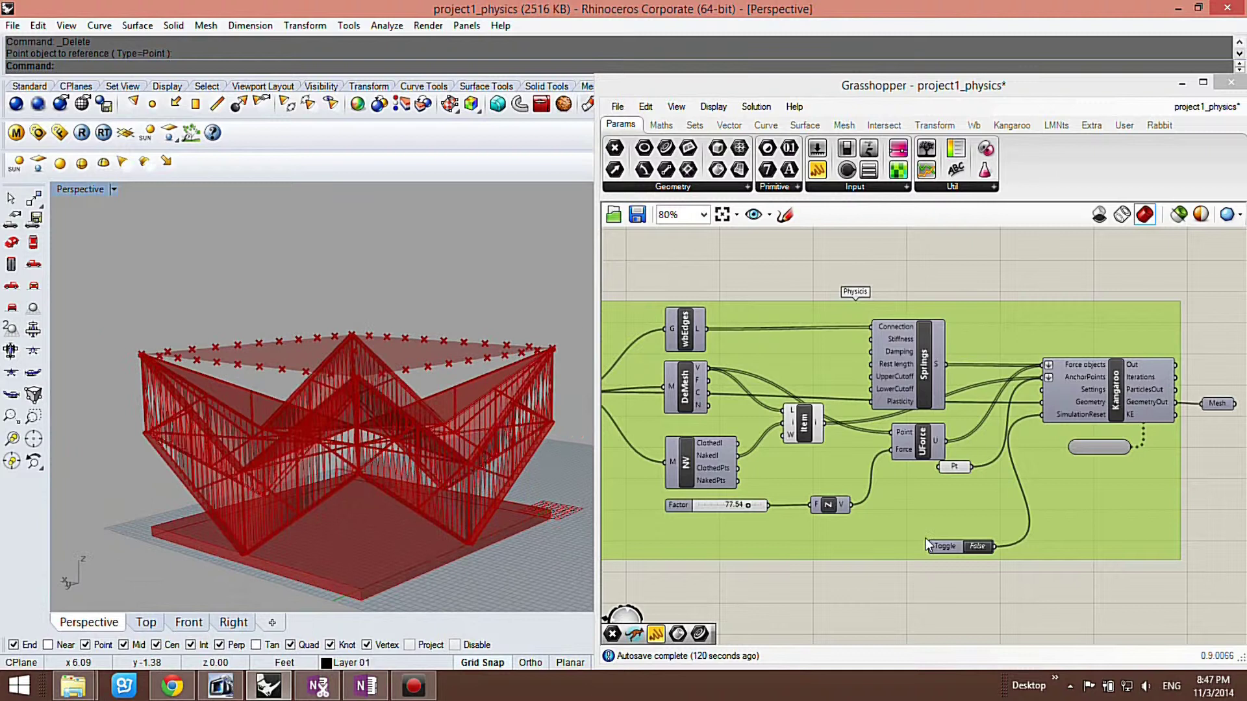
Turn on the preview of the Mesh parameter holding Kangaroo's GeometryOut and view the simulated roof mesh from a low angle.
{"action": "left_click", "coordinate": [1090, 564]}
{"action": "scroll", "coordinate": [949, 436], "scroll_direction": "down", "scroll_amount": 3}
{"action": "scroll", "coordinate": [1090, 423], "scroll_direction": "up", "scroll_amount": 3}
{"action": "right_click", "coordinate": [1095, 417]}
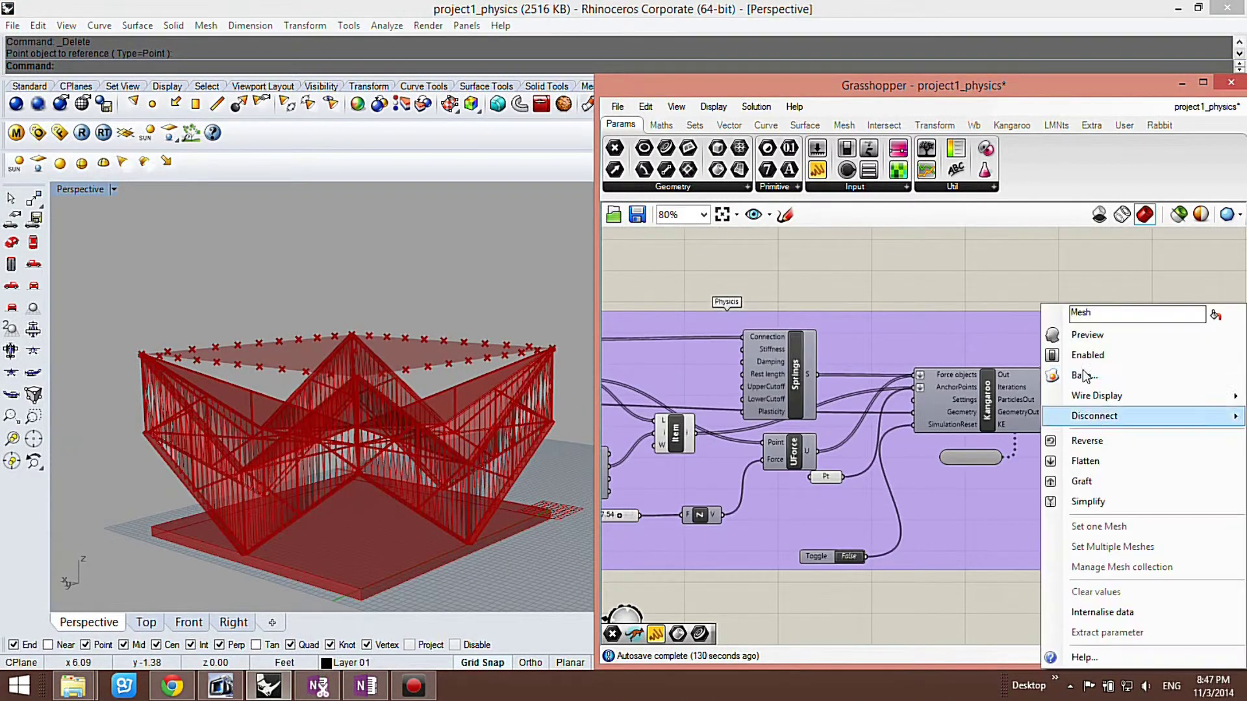
{"action": "left_click", "coordinate": [1060, 337]}
{"action": "right_click_drag", "start_coordinate": [506, 430], "coordinate": [387, 459]}
{"action": "right_click_drag", "start_coordinate": [404, 380], "coordinate": [513, 415]}
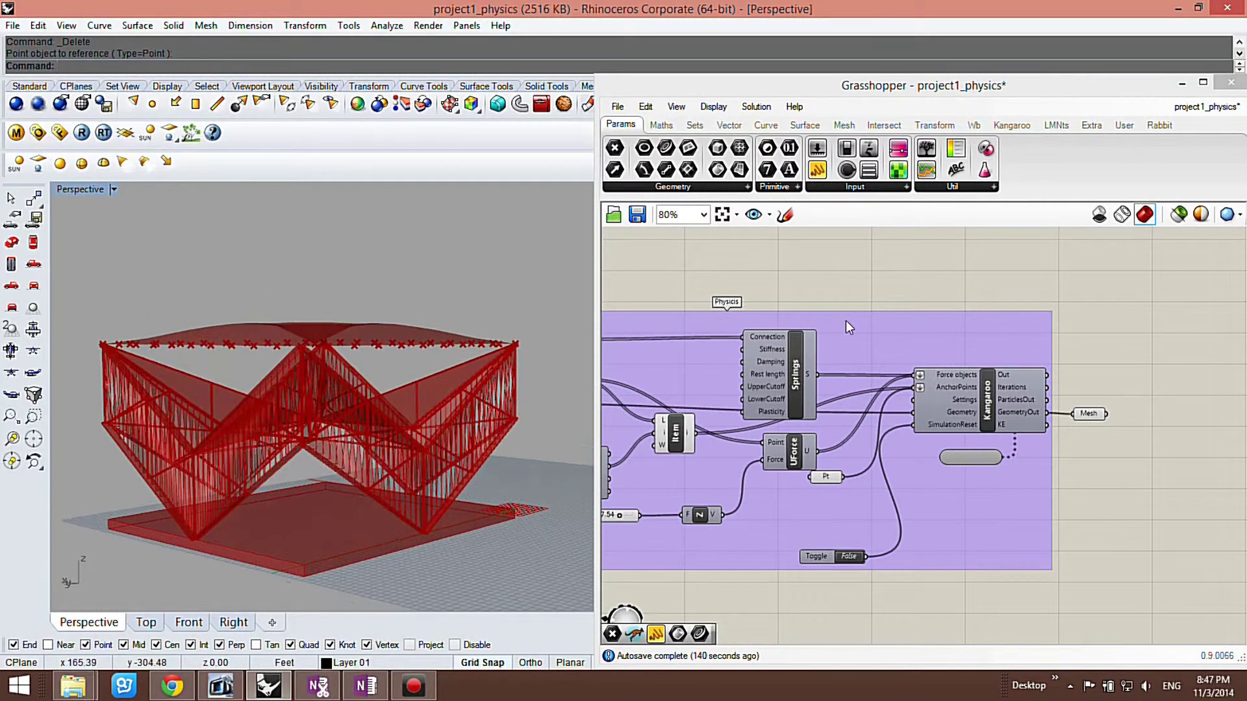
{"action": "right_click_drag", "start_coordinate": [413, 342], "coordinate": [383, 337]}
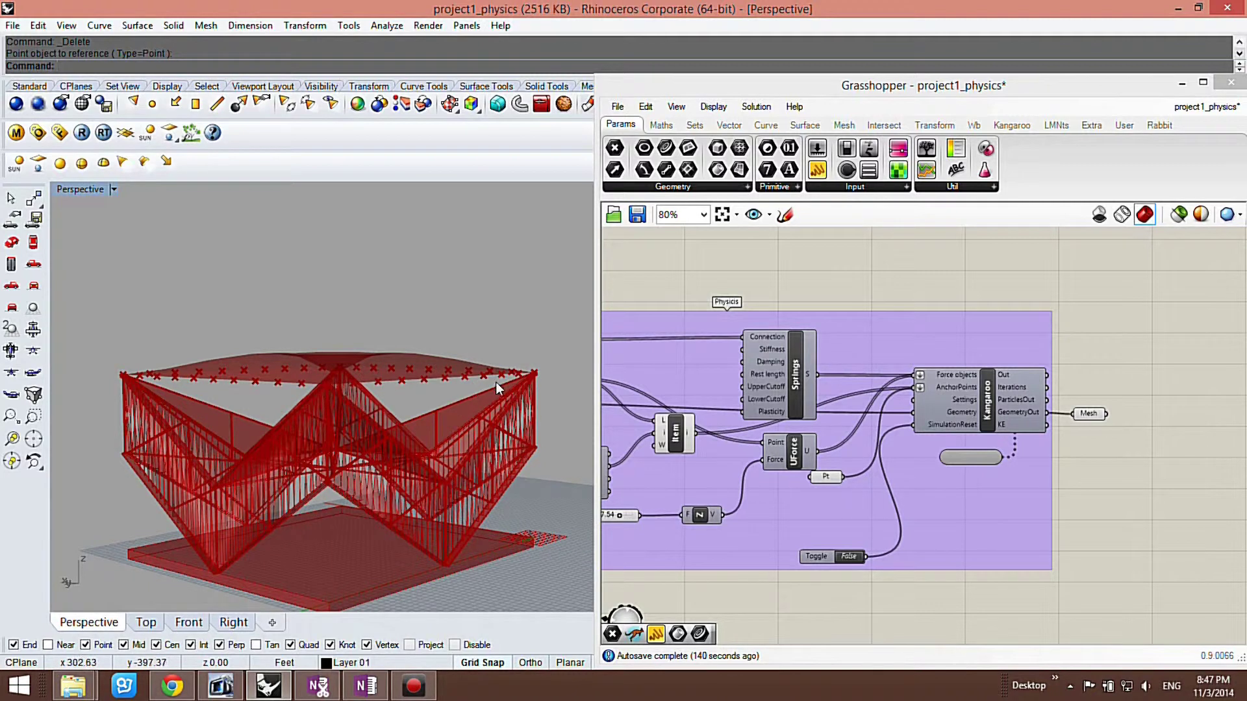
Examine the white pavilion model with its curved roof and rotating curtains from several sides and distances.
{"action": "scroll", "coordinate": [509, 384], "scroll_direction": "down", "scroll_amount": 10}
{"action": "right_click_drag", "start_coordinate": [364, 467], "coordinate": [257, 526]}
{"action": "scroll", "coordinate": [257, 525], "scroll_direction": "up", "scroll_amount": 15}
{"action": "scroll", "coordinate": [396, 440], "scroll_direction": "down", "scroll_amount": 5}
{"action": "right_click_drag", "start_coordinate": [396, 439], "coordinate": [416, 416]}
{"action": "scroll", "coordinate": [426, 381], "scroll_direction": "up", "scroll_amount": 5}
{"action": "scroll", "coordinate": [361, 425], "scroll_direction": "down", "scroll_amount": 8}
{"action": "right_click_drag", "start_coordinate": [347, 434], "coordinate": [423, 498]}
{"action": "scroll", "coordinate": [378, 355], "scroll_direction": "up", "scroll_amount": 4}
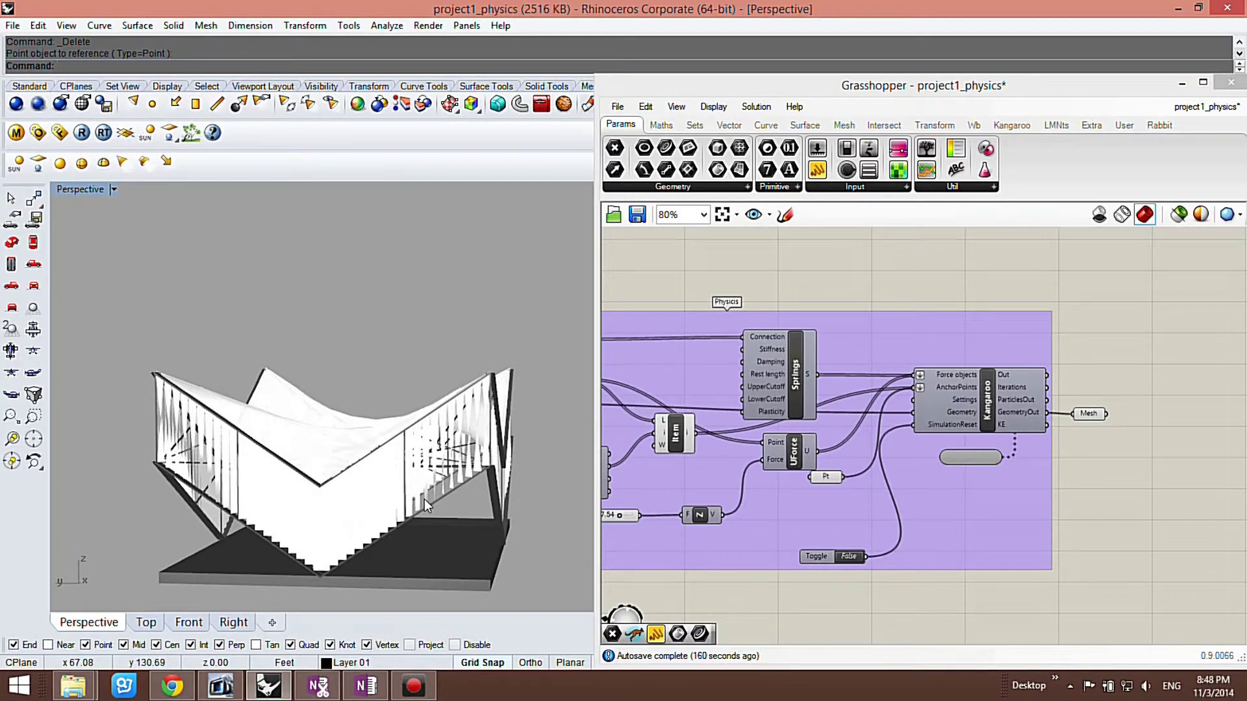